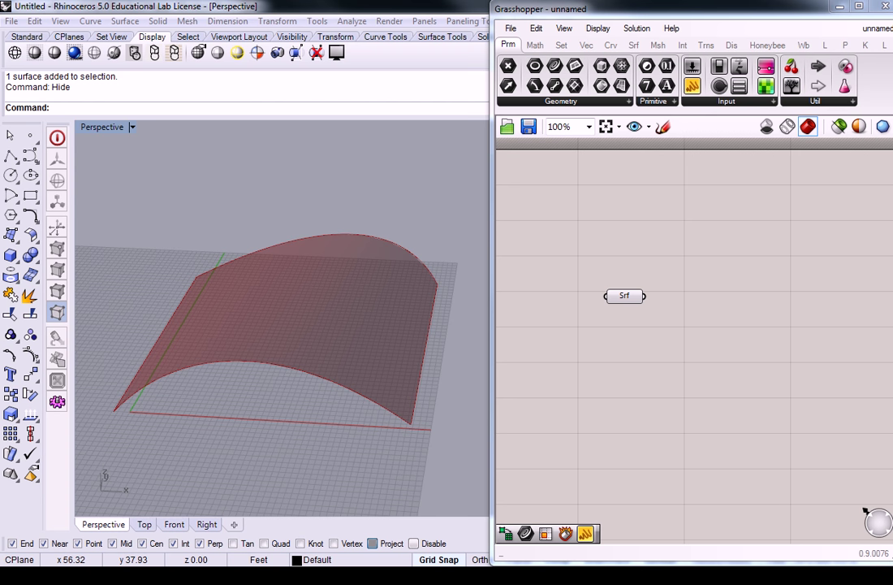
# Step: Examine the arched surface from several angles in the Perspective viewport
pyautogui.moveTo(351, 303); pyautogui.dragTo(255, 273, button='right')
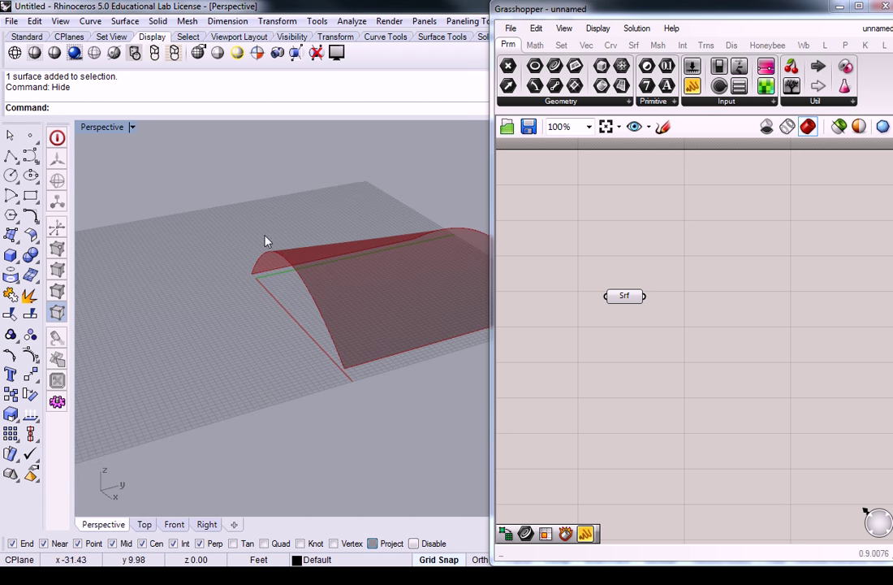
pyautogui.moveTo(395, 320); pyautogui.dragTo(367, 254, button='right')
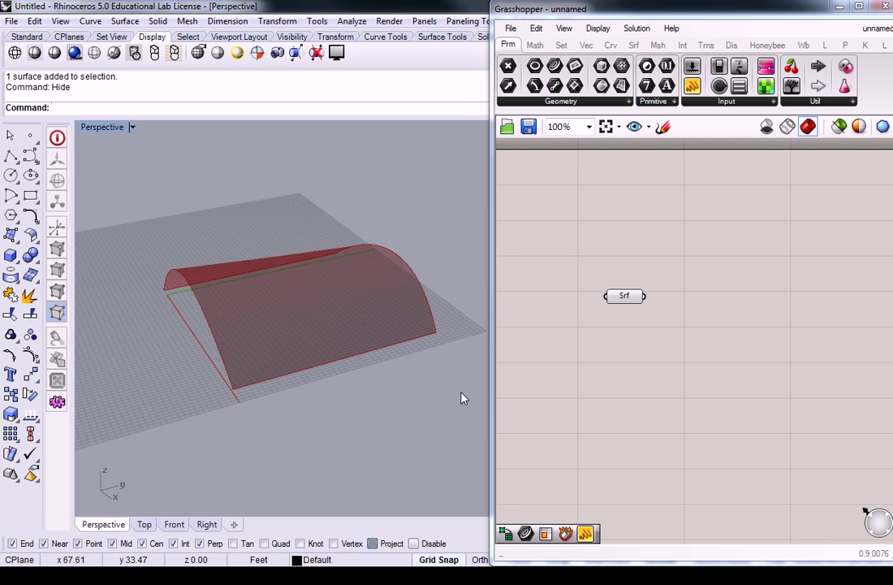
pyautogui.moveTo(196, 255); pyautogui.dragTo(351, 328, button='right')
pyautogui.scroll(-4, 357, 372)
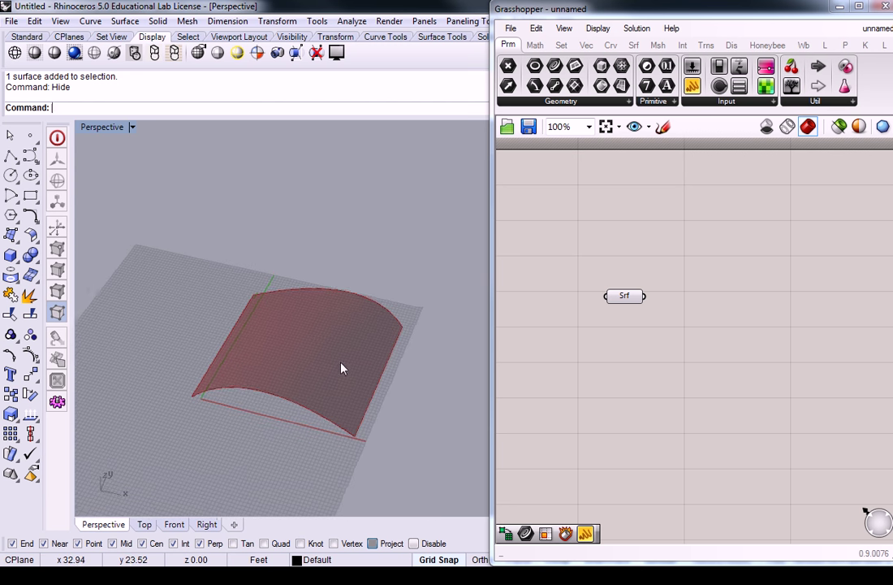
pyautogui.scroll(6, 349, 374)
pyautogui.scroll(-4, 323, 339)
pyautogui.scroll(1, 315, 329)
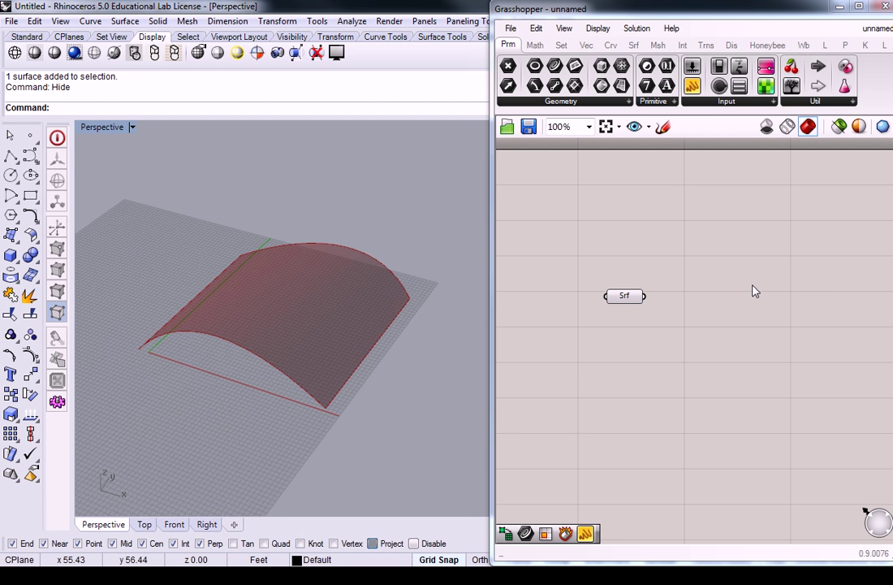
# Step: Add a Circle CNR component to the canvas well to the right of the Srf parameter
pyautogui.moveTo(752, 291); pyautogui.dragTo(674, 291, button='right')
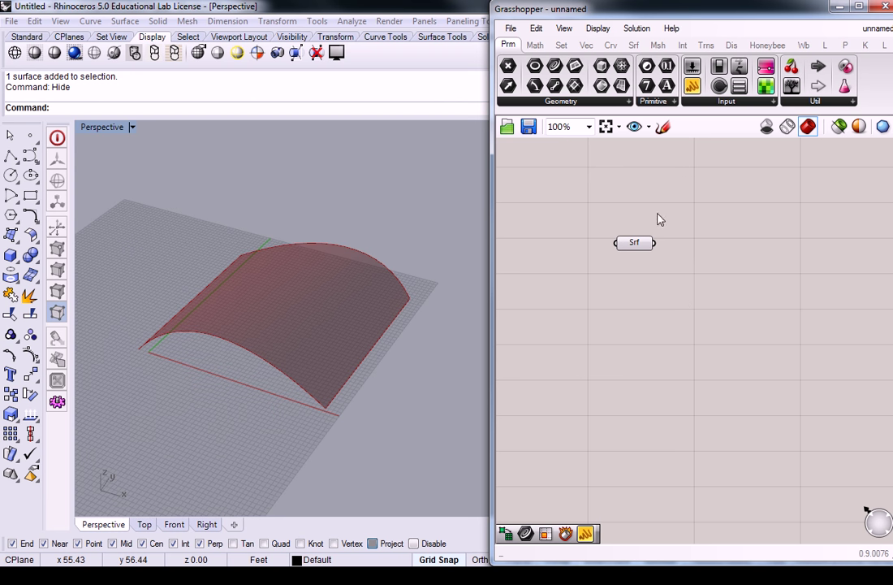
pyautogui.moveTo(714, 181); pyautogui.dragTo(678, 173, button='right')
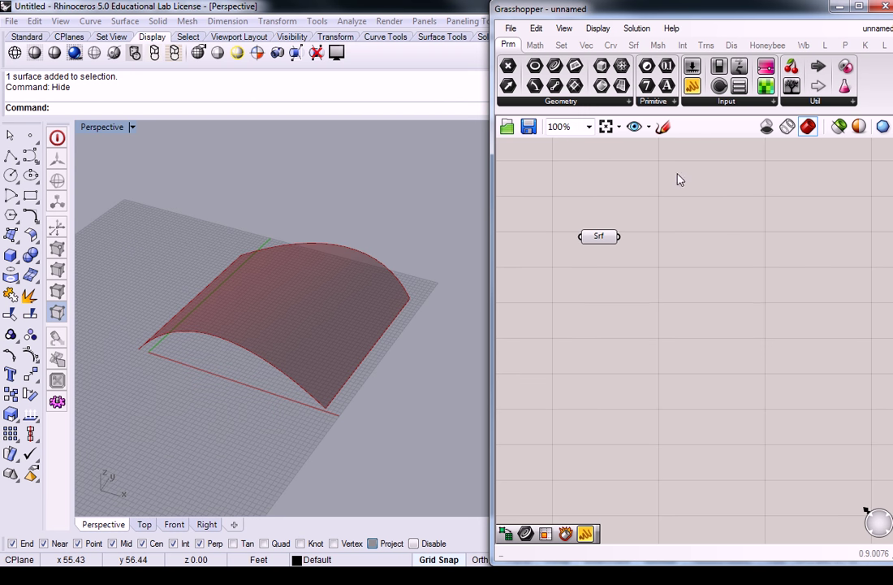
pyautogui.click(634, 47)
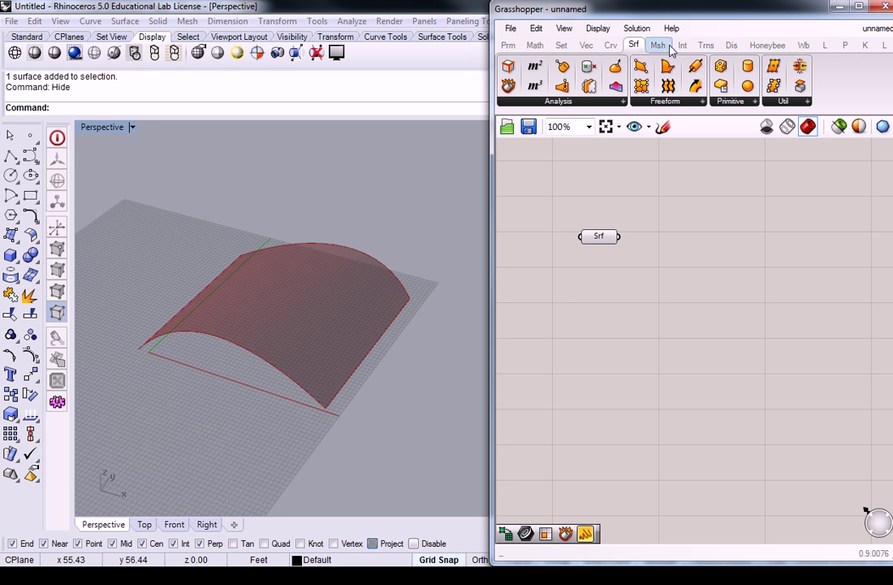
pyautogui.click(543, 47)
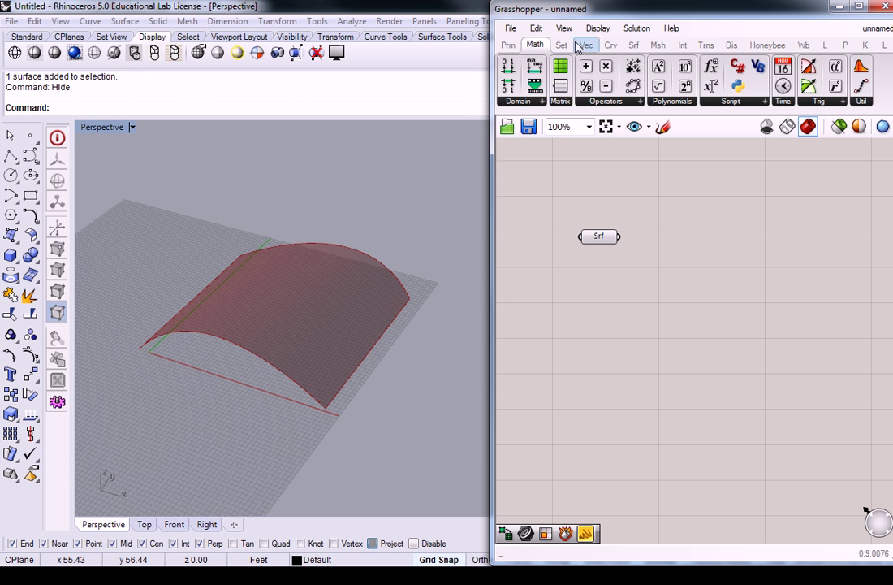
pyautogui.click(611, 45)
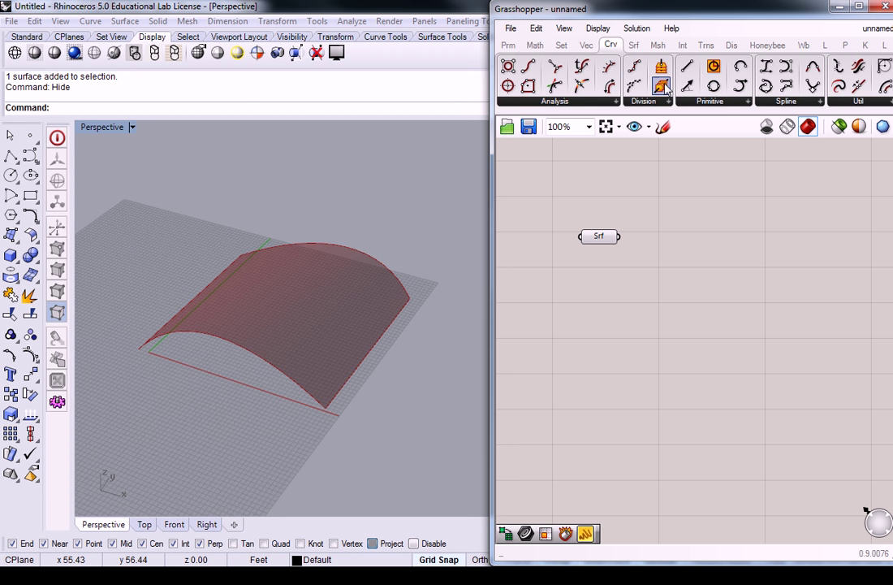
pyautogui.click(712, 101)
pyautogui.click(736, 231)
pyautogui.click(781, 304)
pyautogui.moveTo(827, 340); pyautogui.dragTo(723, 332, button='right')
pyautogui.moveTo(674, 302); pyautogui.dragTo(688, 252)
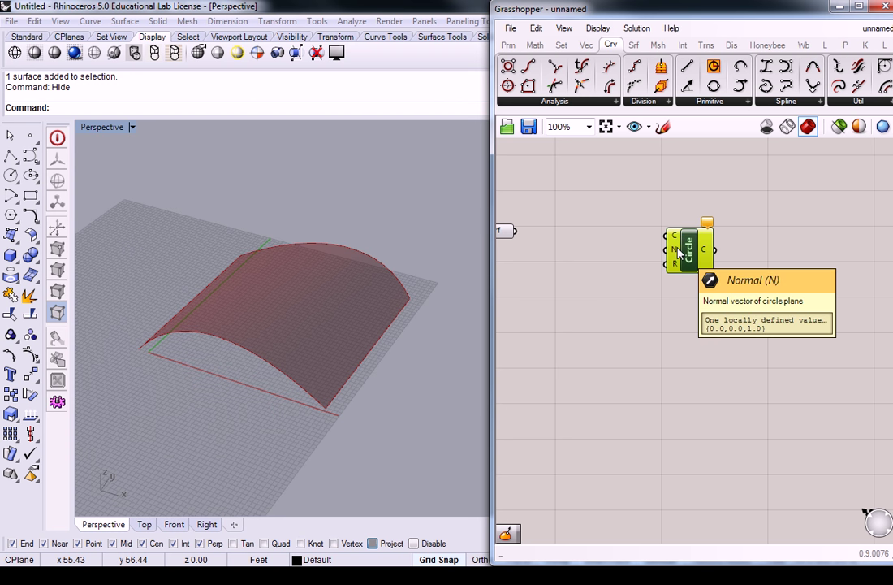
pyautogui.moveTo(589, 294); pyautogui.dragTo(698, 298, button='right')
pyautogui.moveTo(797, 252); pyautogui.dragTo(817, 247)
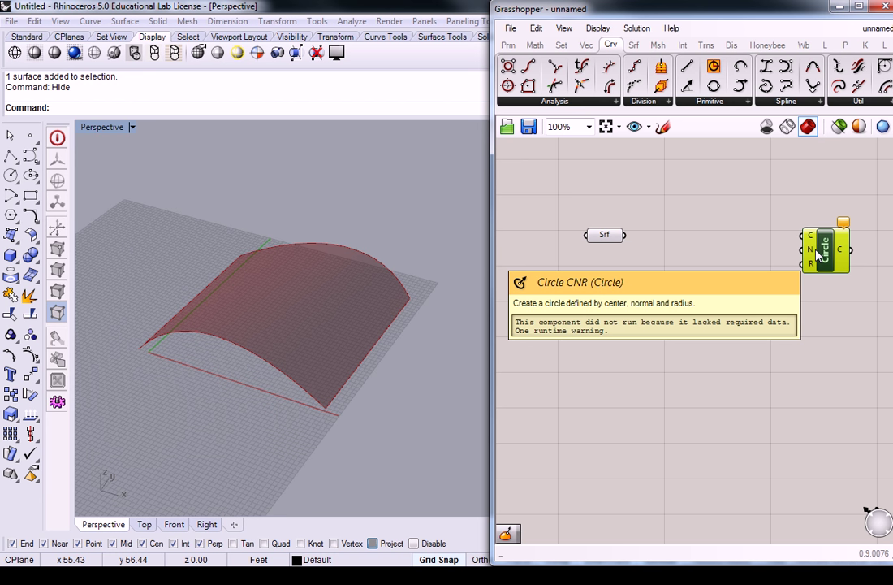
# Step: Add a Divide Surface component between Srf and Circle, and connect Srf to its S input
pyautogui.click(636, 47)
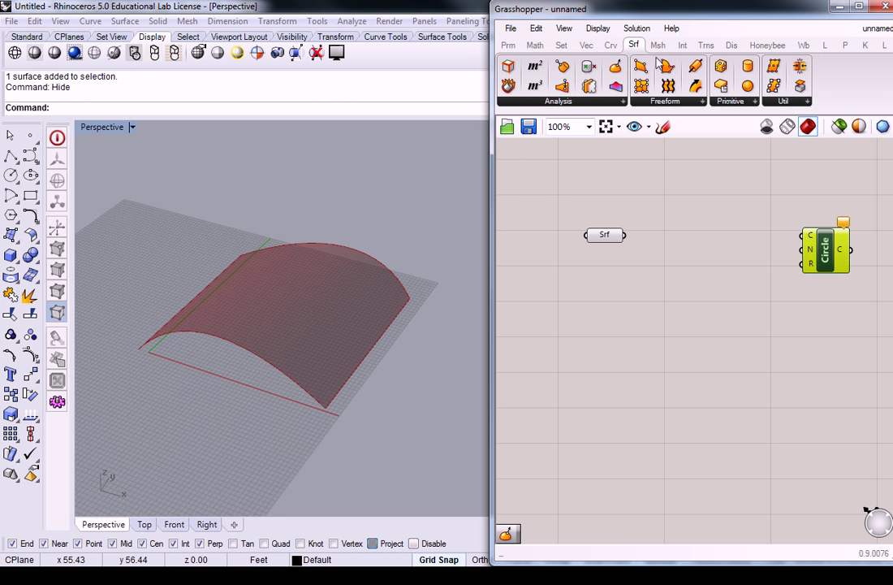
pyautogui.click(784, 103)
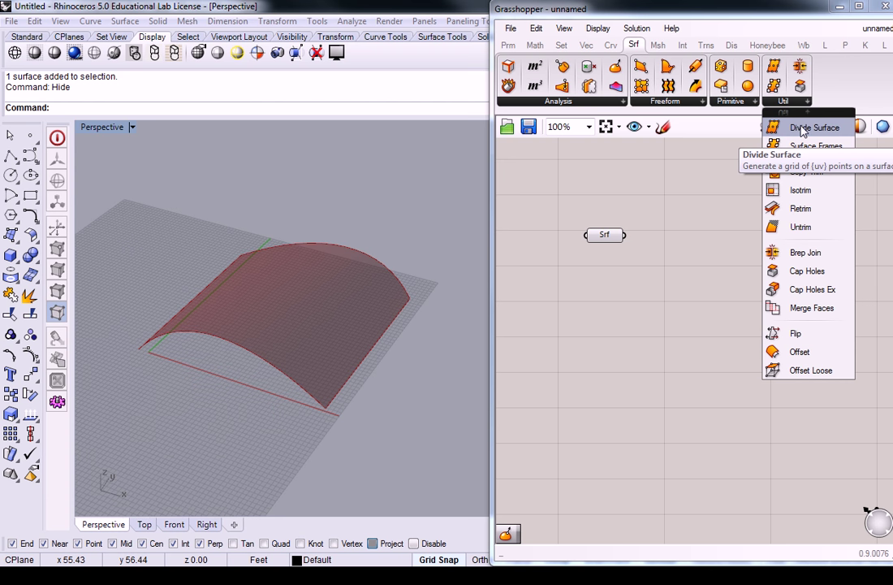
pyautogui.click(802, 132)
pyautogui.click(705, 253)
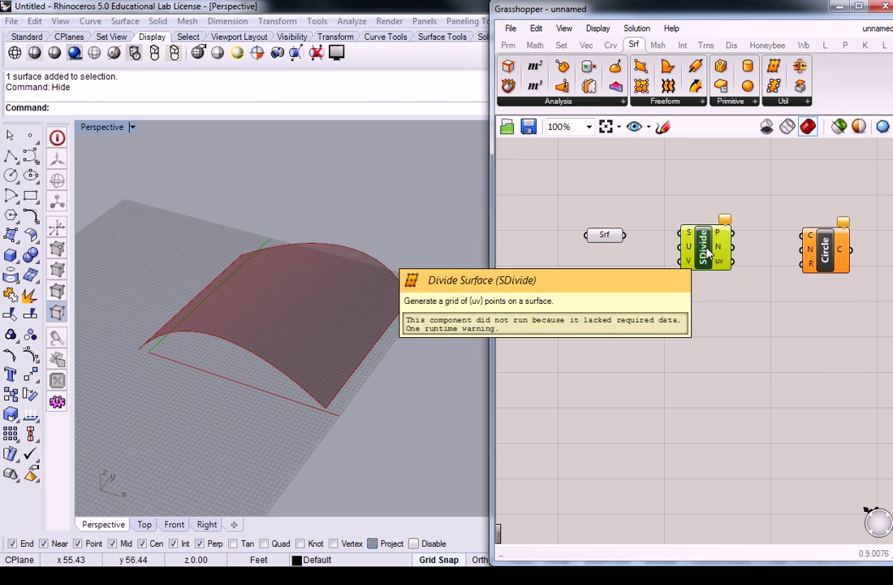
pyautogui.moveTo(626, 235); pyautogui.dragTo(683, 236)
pyautogui.click(718, 258)
pyautogui.moveTo(281, 310)
pyautogui.mouseDown(button='right')
pyautogui.moveTo(355, 270)
pyautogui.moveTo(349, 241)
pyautogui.moveTo(323, 271)
pyautogui.moveTo(360, 241)
pyautogui.moveTo(397, 236)
pyautogui.moveTo(301, 295)
pyautogui.moveTo(319, 279)
pyautogui.moveTo(306, 299)
pyautogui.moveTo(293, 295)
pyautogui.mouseUp(button='right')
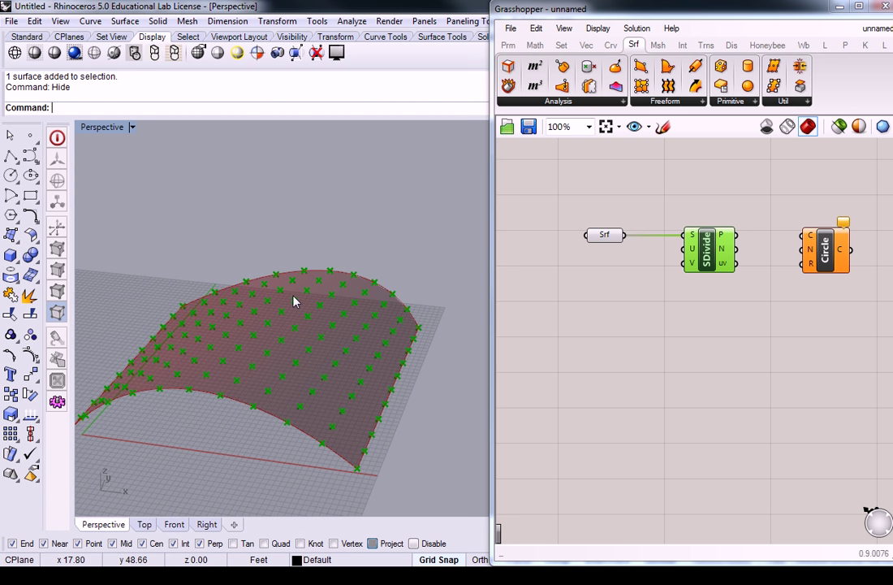
pyautogui.click(598, 102)
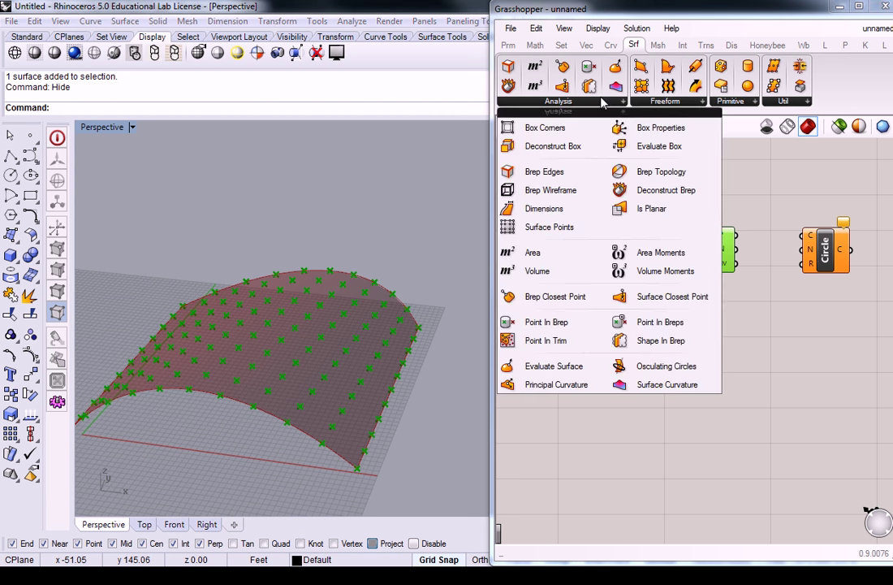
pyautogui.click(535, 45)
pyautogui.click(533, 101)
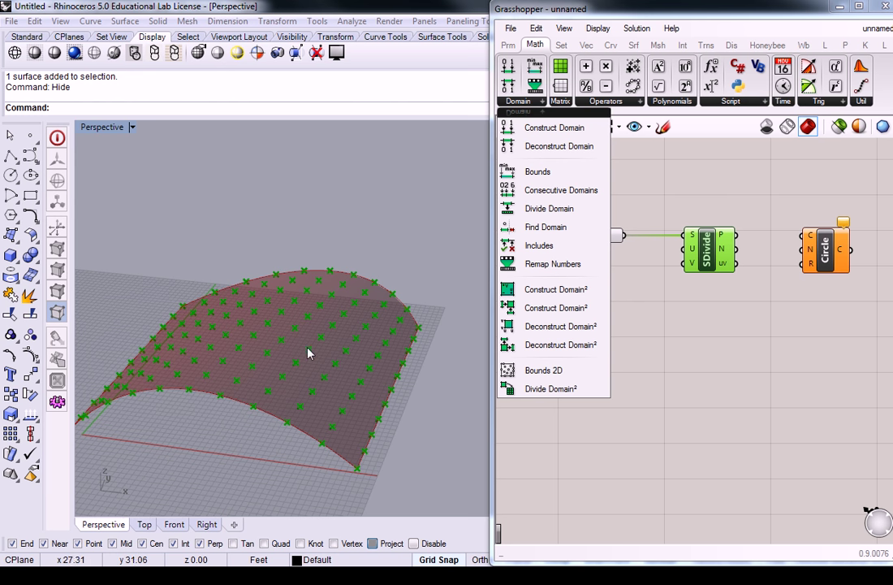
pyautogui.click(797, 385)
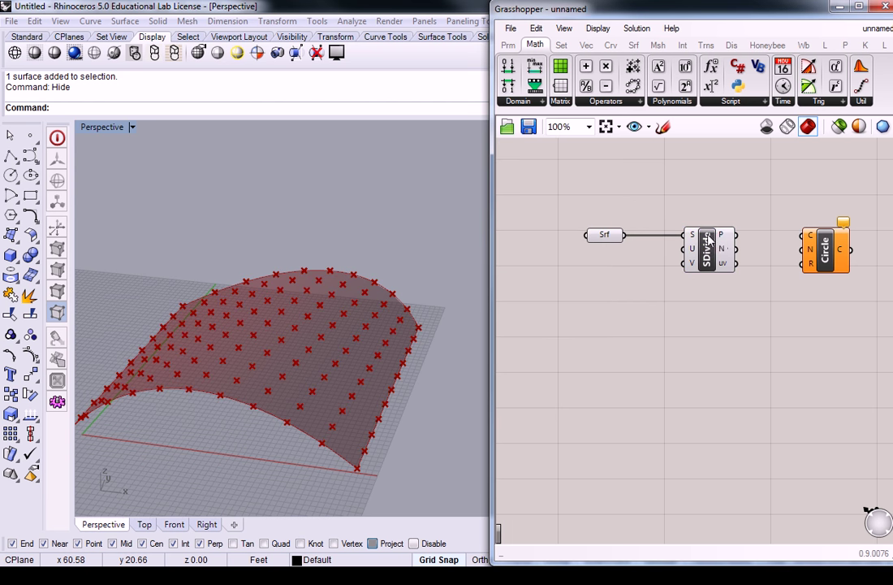
# Step: Move the SDivide and Circle components together farther right to make room after the Srf parameter
pyautogui.moveTo(727, 240)
pyautogui.moveTo(763, 280)
pyautogui.mouseDown(button='right')
pyautogui.moveTo(717, 298)
pyautogui.moveTo(633, 302)
pyautogui.mouseUp(button='right')
pyautogui.moveTo(712, 181); pyautogui.dragTo(521, 284)
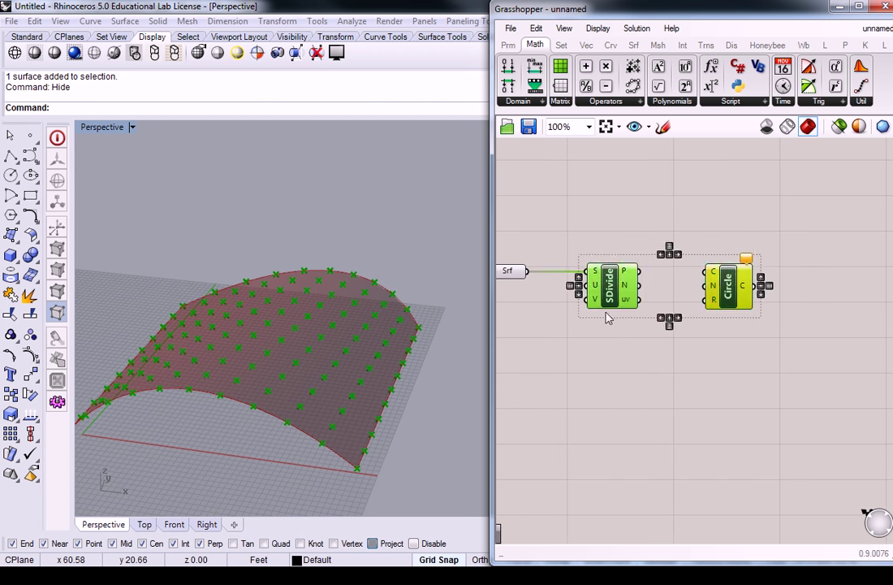
pyautogui.moveTo(611, 288); pyautogui.dragTo(799, 288)
pyautogui.click(581, 172)
# Step: Add a Construct Domain² component with U0, U1, V0 and V1 number inputs below the Srf parameter
pyautogui.click(540, 101)
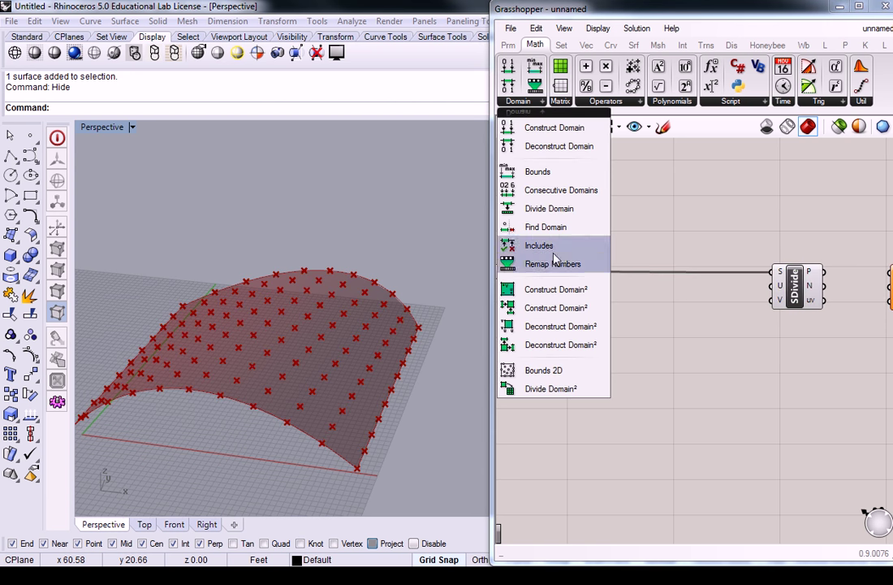
pyautogui.click(562, 269)
pyautogui.click(554, 397)
pyautogui.moveTo(501, 355); pyautogui.dragTo(573, 332, button='right')
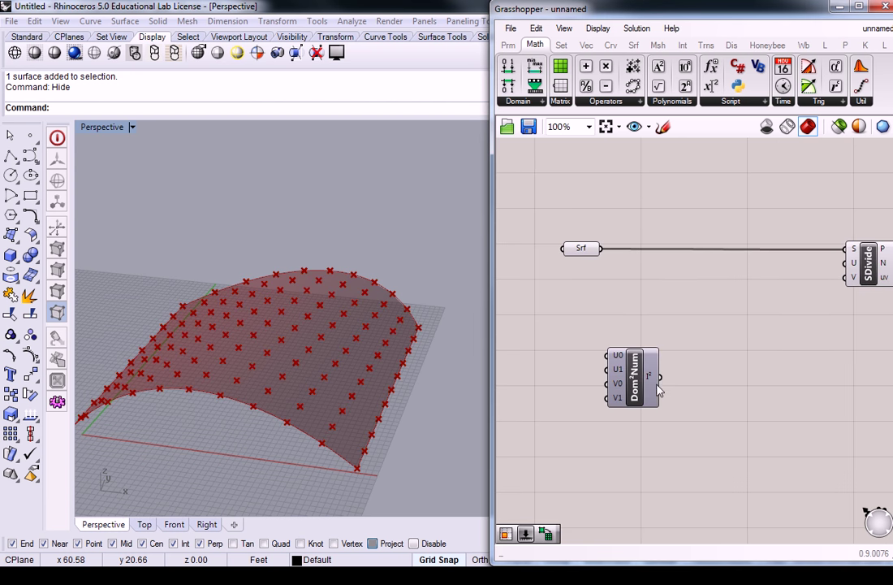
# Step: Add an Isotrim component below the Srf–SDivide wire and place the Construct Domain² component just before it
pyautogui.click(634, 45)
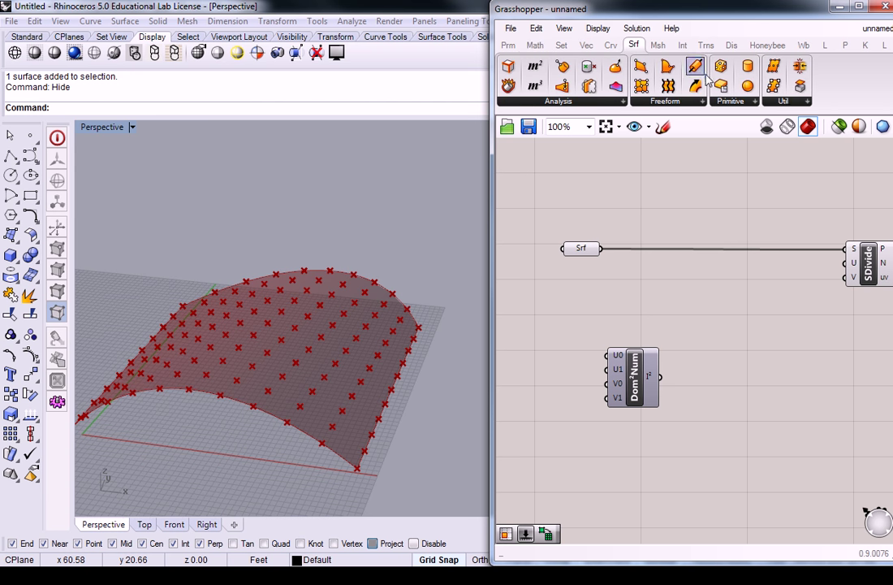
pyautogui.click(807, 100)
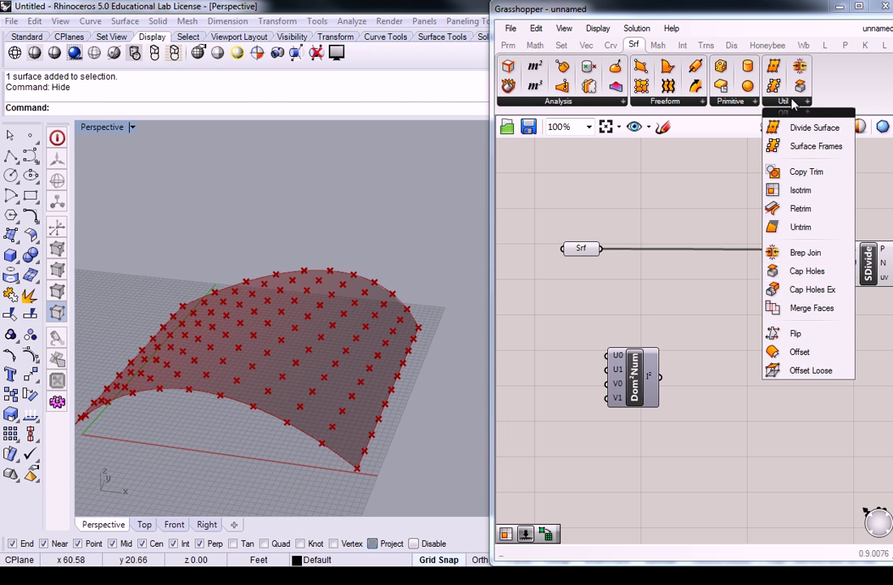
pyautogui.click(801, 190)
pyautogui.click(727, 318)
pyautogui.moveTo(727, 319); pyautogui.dragTo(729, 286)
pyautogui.moveTo(636, 382); pyautogui.dragTo(661, 347)
pyautogui.click(559, 239)
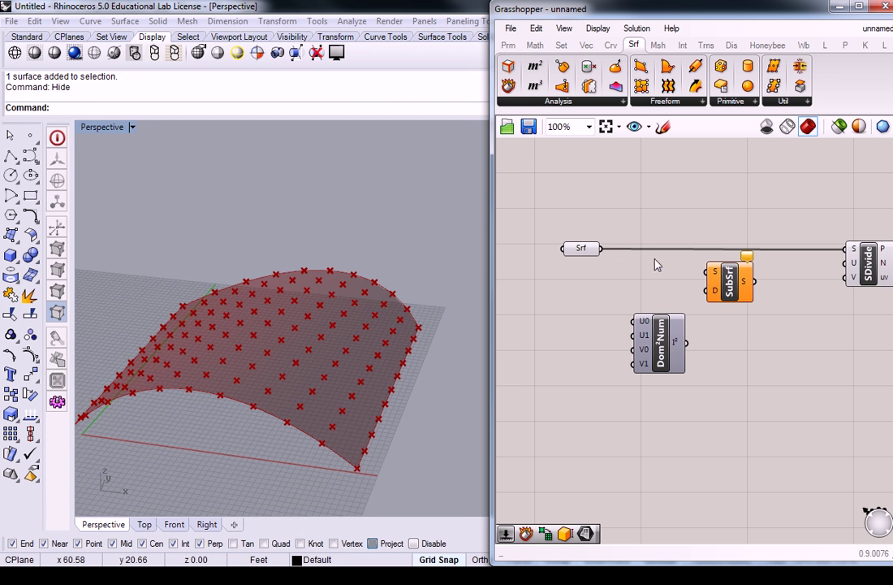
# Step: Reparameterize Isotrim's S input, and connect Srf to S and the Construct Domain² output to D
pyautogui.rightClick(716, 273)
pyautogui.click(787, 377)
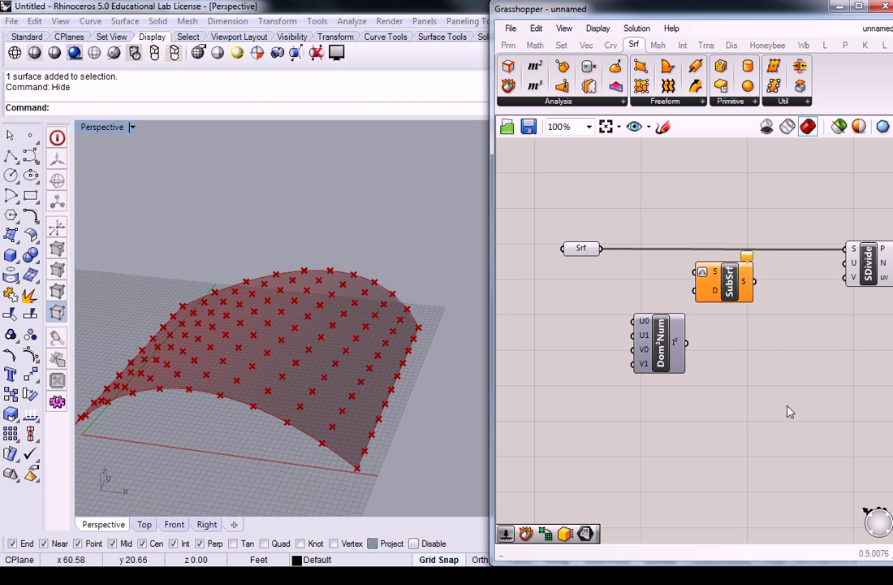
pyautogui.moveTo(601, 250); pyautogui.dragTo(705, 269)
pyautogui.moveTo(688, 342); pyautogui.dragTo(704, 288)
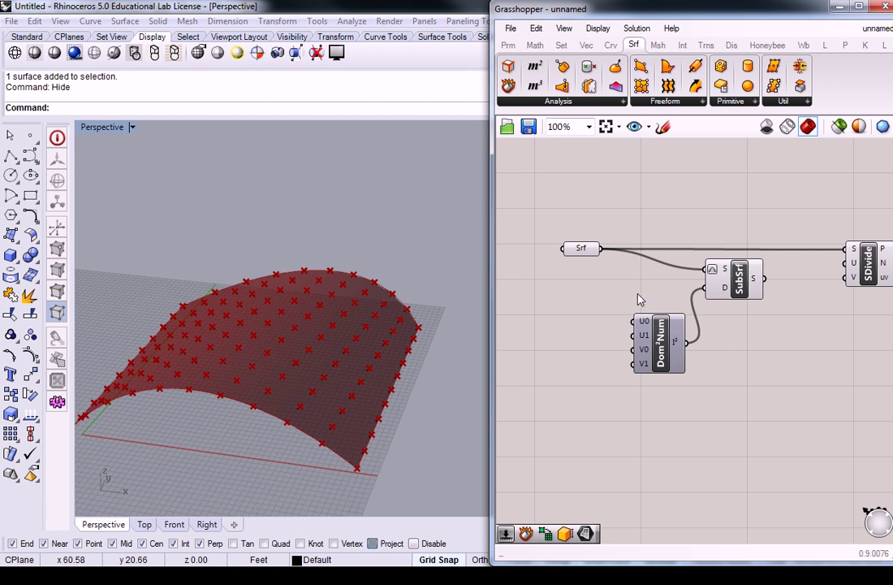
# Step: Create four number sliders set to 0.55, with a minimum of 0, beside the Construct Domain² component
pyautogui.moveTo(540, 247); pyautogui.dragTo(599, 233, button='right')
pyautogui.doubleClick(582, 305)
pyautogui.write('0<.55<')
pyautogui.press('Return')
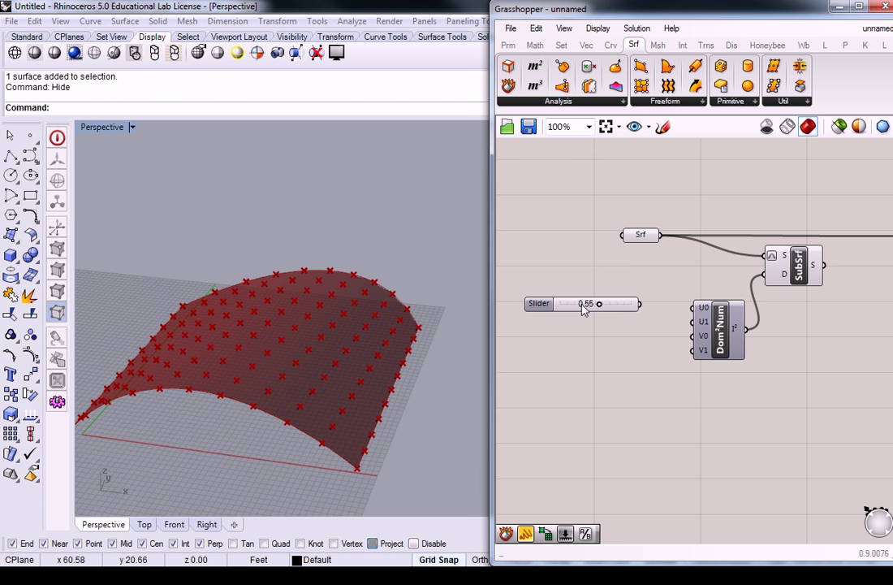
pyautogui.click(590, 304)
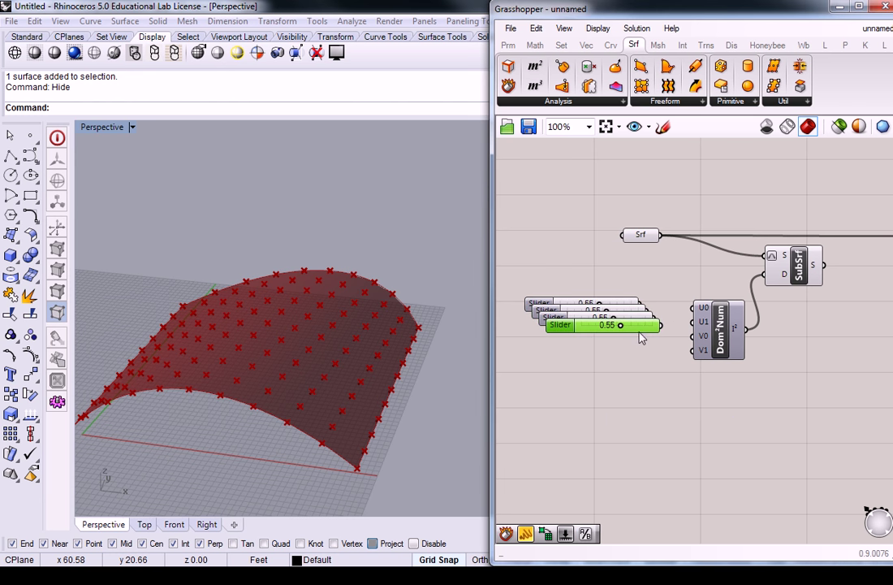
# Step: Connect the four sliders to U0, U1, V0 and V1 of Construct Domain², and align their left edges
pyautogui.moveTo(646, 338); pyautogui.dragTo(693, 350)
pyautogui.moveTo(646, 318); pyautogui.dragTo(693, 336)
pyautogui.moveTo(636, 304); pyautogui.dragTo(626, 292)
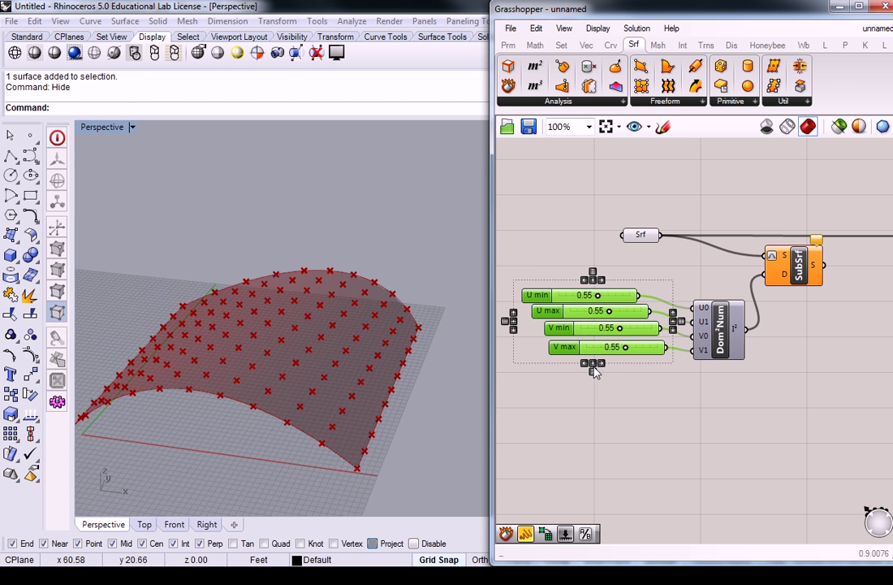
pyautogui.click(585, 363)
pyautogui.click(651, 380)
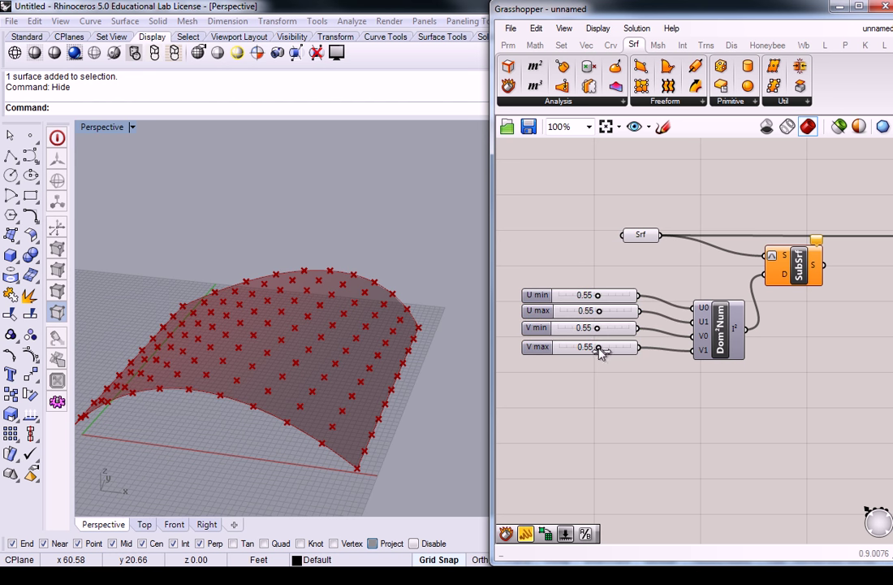
# Step: Set the domain sliders to U min 0.10, U max 0.89, V min 0.11 and V max 0.90
pyautogui.moveTo(601, 351); pyautogui.dragTo(569, 341)
pyautogui.moveTo(599, 311); pyautogui.dragTo(569, 311)
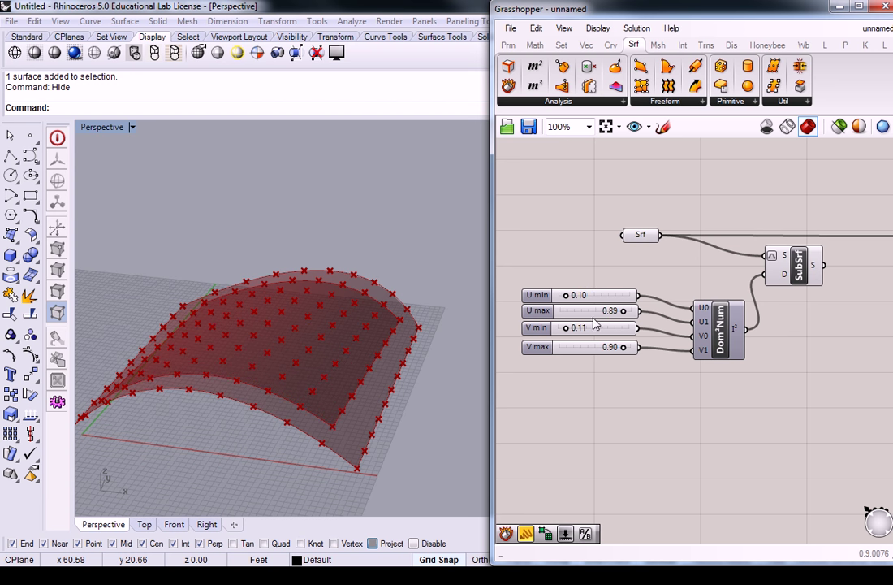
pyautogui.moveTo(273, 310); pyautogui.dragTo(325, 345, button='right')
# Step: Connect the Isotrim output to the S input of Divide Surface in place of the original surface
pyautogui.moveTo(712, 289); pyautogui.dragTo(558, 353, button='right')
pyautogui.moveTo(665, 328); pyautogui.dragTo(747, 298)
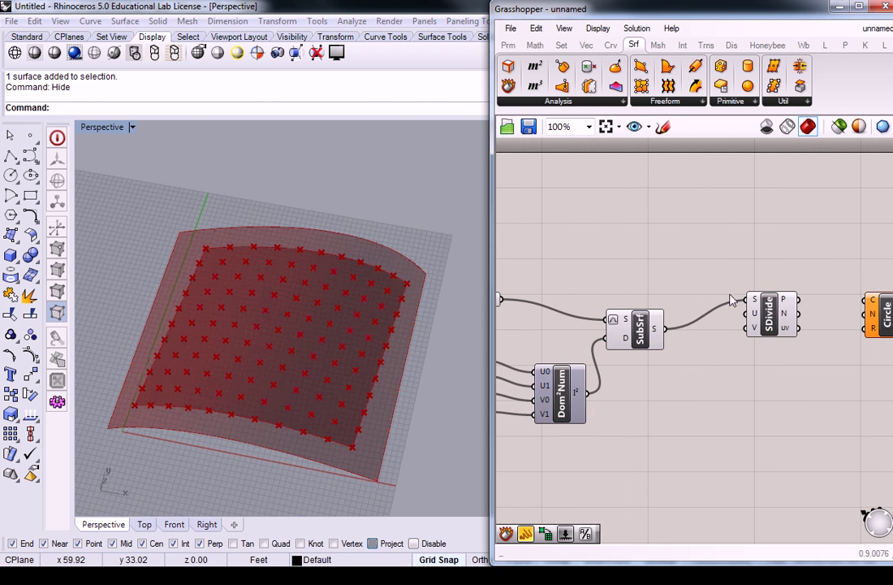
pyautogui.moveTo(289, 303)
pyautogui.mouseDown(button='right')
pyautogui.moveTo(403, 207)
pyautogui.moveTo(275, 296)
pyautogui.mouseUp(button='right')
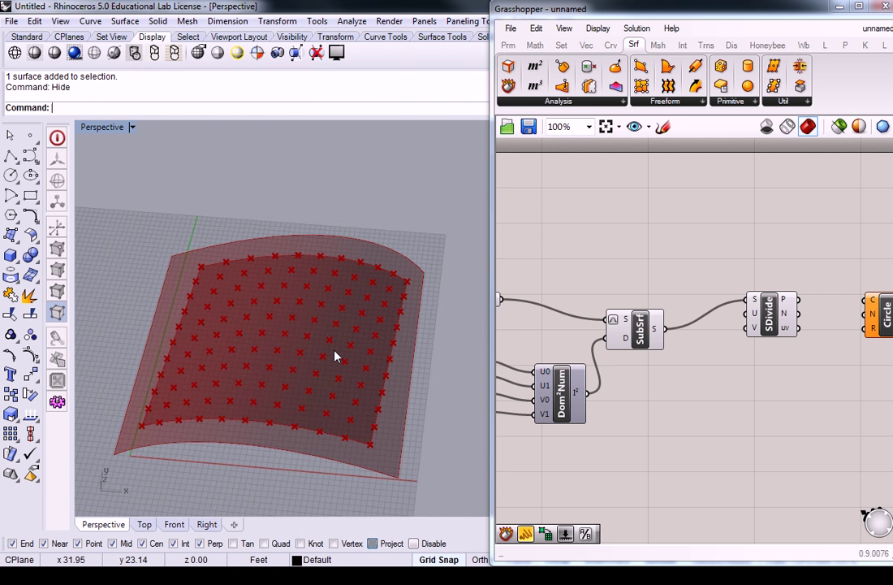
# Step: Reconnect the original Srf parameter to Divide Surface's S input in place of the Isotrim output
pyautogui.moveTo(642, 324); pyautogui.dragTo(727, 320, button='right')
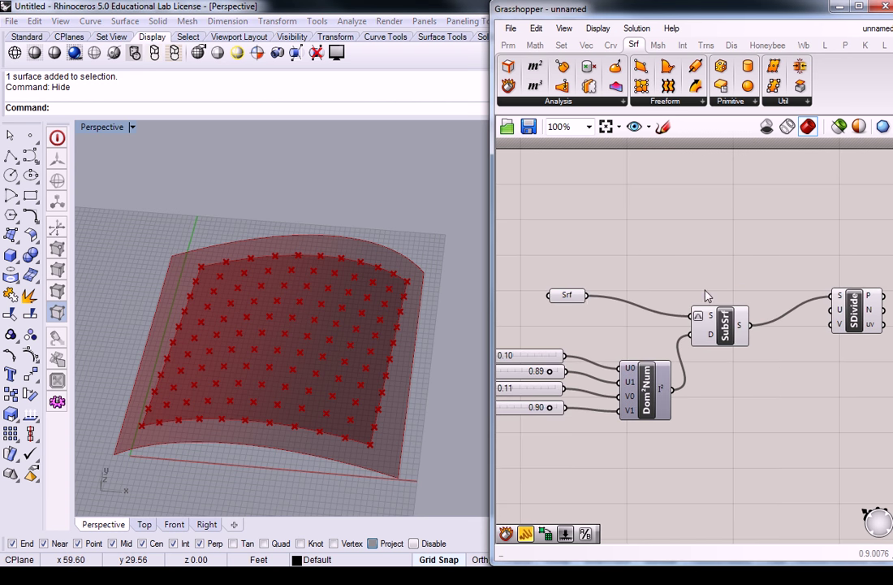
pyautogui.moveTo(588, 296); pyautogui.dragTo(840, 296)
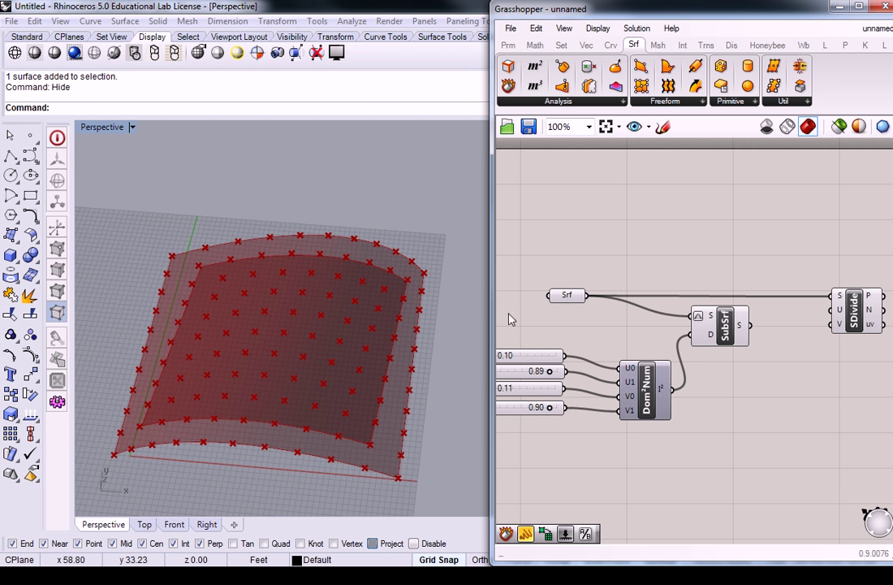
# Step: Feed the Isotrim output into Divide Surface's S input, and connect its P and N outputs to Circle's C and N inputs
pyautogui.moveTo(749, 325); pyautogui.dragTo(840, 295)
pyautogui.moveTo(835, 254); pyautogui.dragTo(589, 280, button='right')
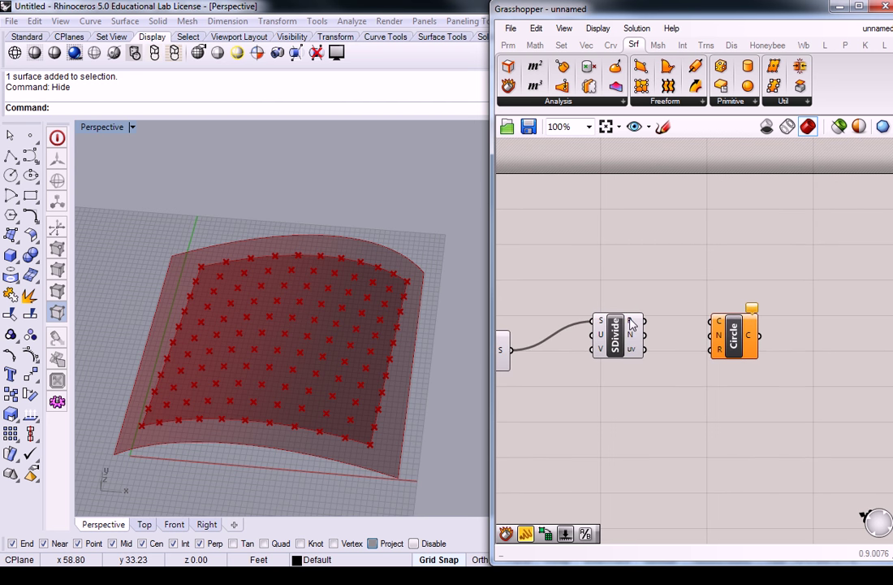
pyautogui.moveTo(633, 325)
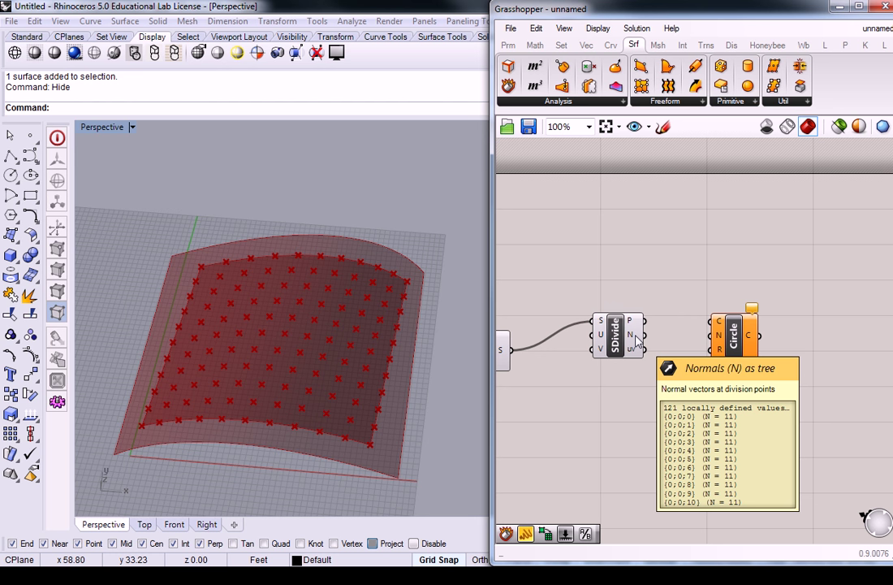
pyautogui.moveTo(644, 321); pyautogui.dragTo(717, 322)
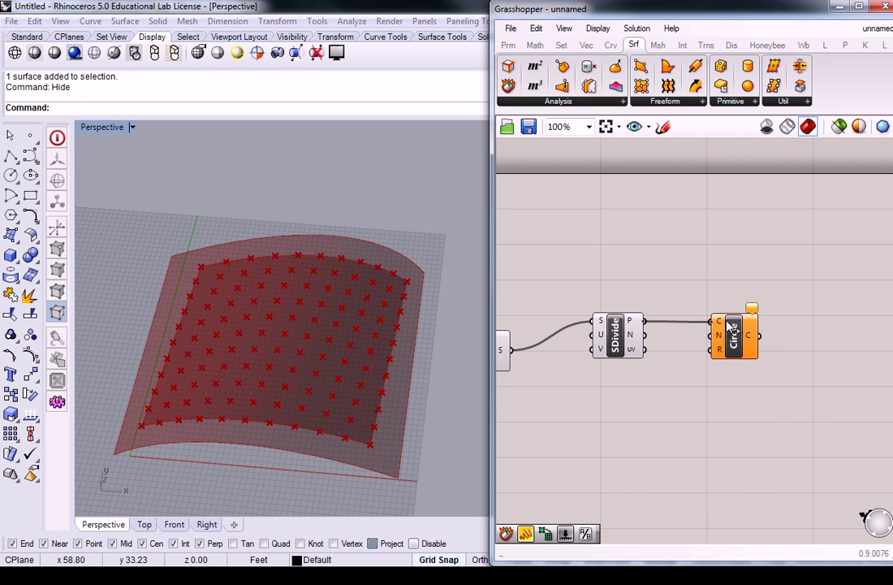
pyautogui.moveTo(644, 334); pyautogui.dragTo(715, 334)
pyautogui.moveTo(359, 319); pyautogui.dragTo(702, 325, button='right')
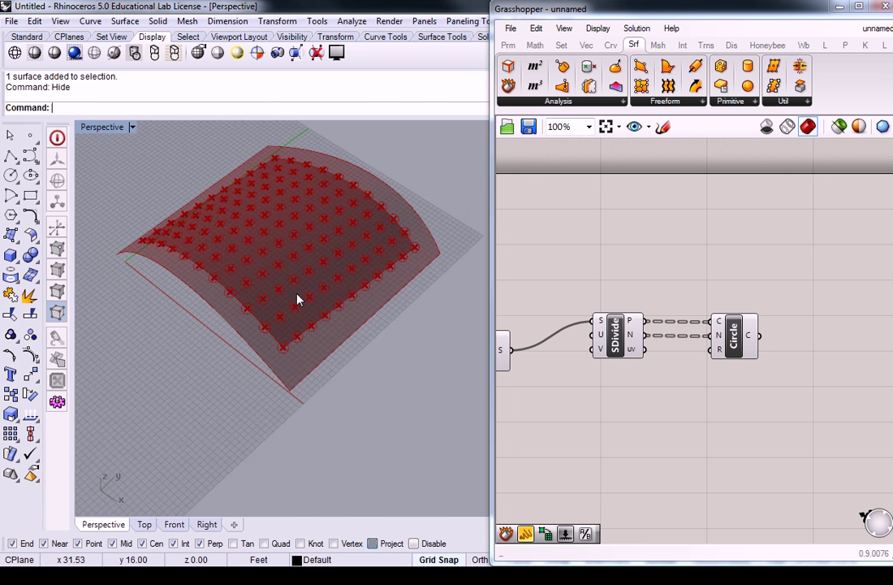
pyautogui.hotkey('ctrl', 'z')
pyautogui.moveTo(260, 280); pyautogui.dragTo(309, 266, button='right')
pyautogui.hotkey('ctrl', 'y')
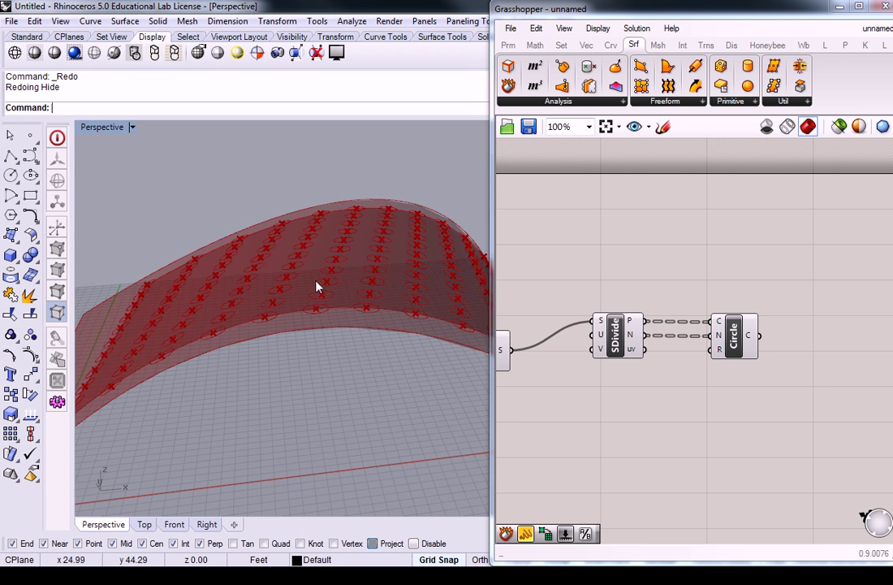
# Step: Undo the connection to Circle's N input to compare the circles' orientation, and reconnect Divide Surface's N output to it
pyautogui.click(772, 437)
pyautogui.hotkey('ctrl', 'z')
pyautogui.moveTo(233, 328); pyautogui.dragTo(299, 345, button='right')
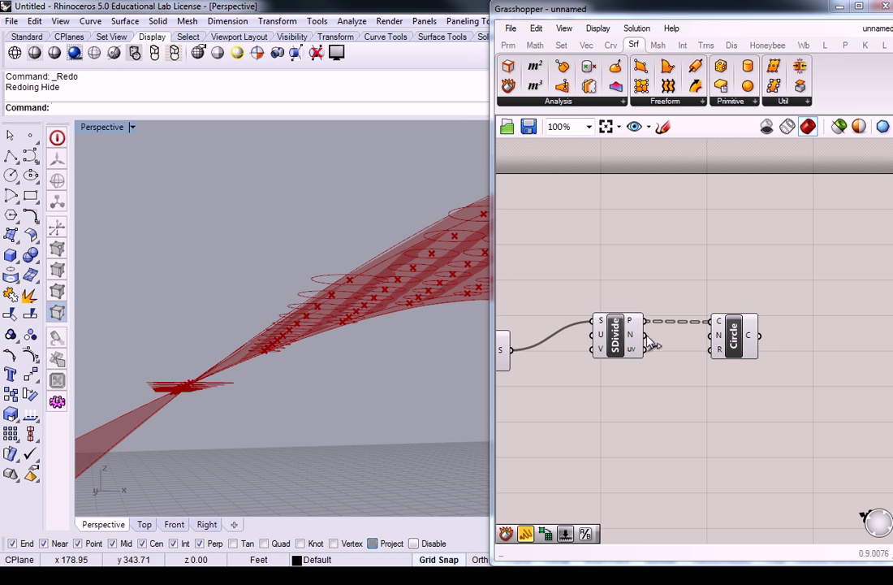
pyautogui.moveTo(646, 335); pyautogui.dragTo(711, 334)
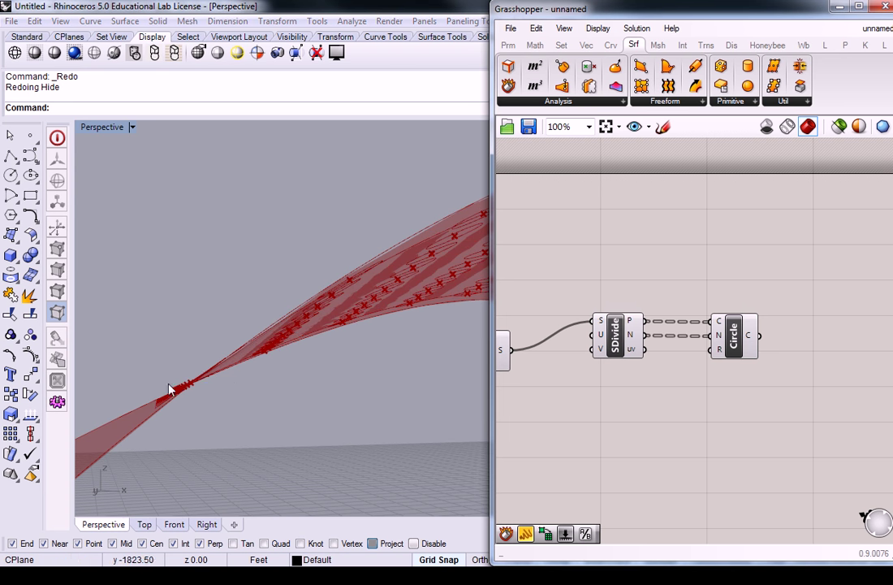
# Step: Examine how the circles are oriented on the arched sub-surface, with the Circle component selected to highlight them
pyautogui.moveTo(206, 377); pyautogui.dragTo(253, 391, button='right')
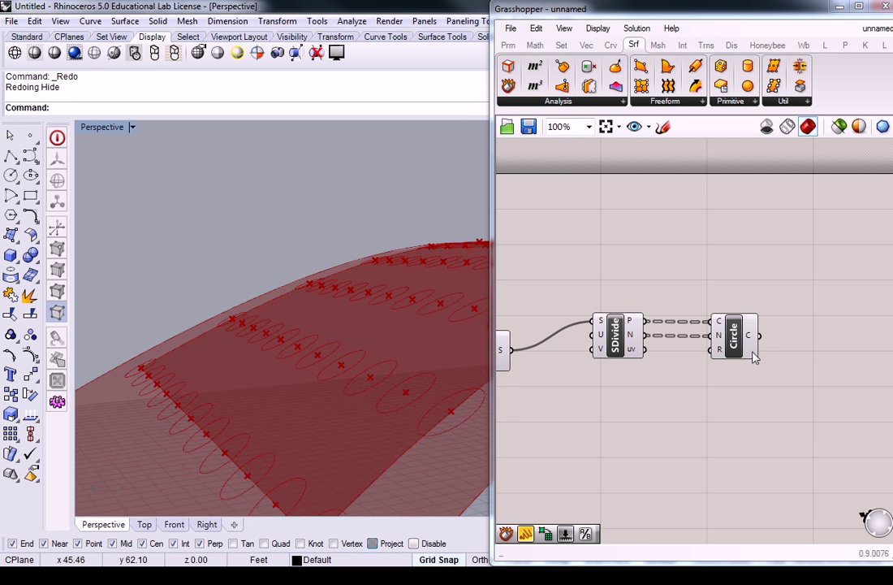
pyautogui.click(731, 341)
pyautogui.moveTo(209, 413); pyautogui.dragTo(230, 401, button='right')
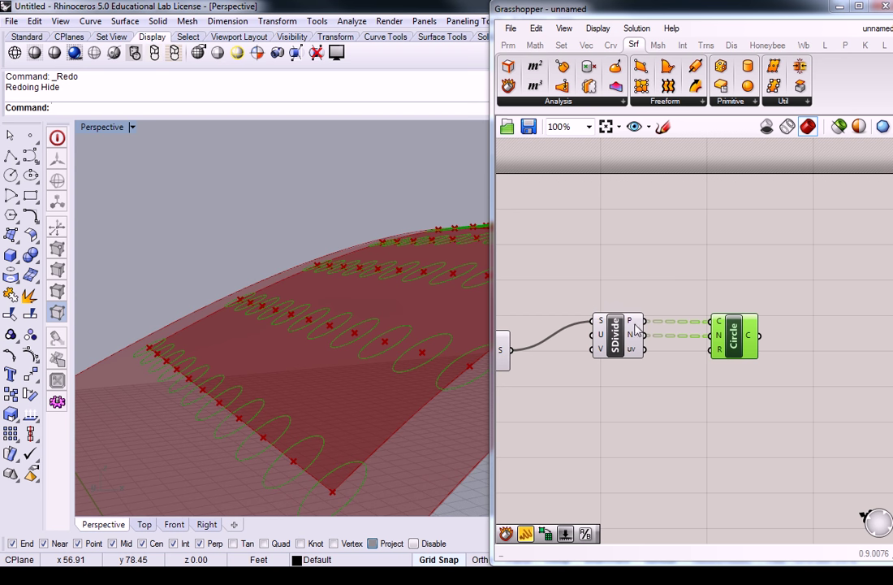
pyautogui.moveTo(317, 309); pyautogui.dragTo(307, 291, button='right')
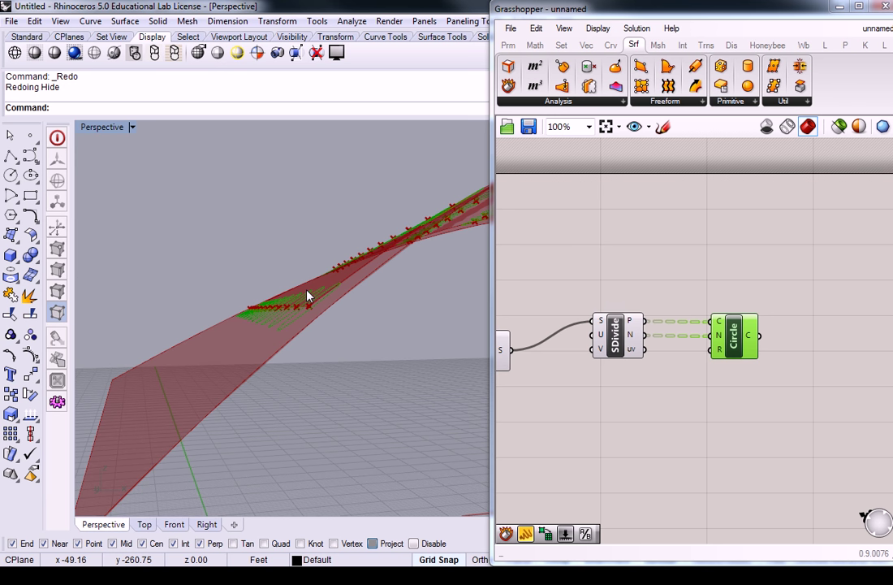
pyautogui.click(723, 294)
pyautogui.moveTo(726, 303); pyautogui.dragTo(702, 294, button='right')
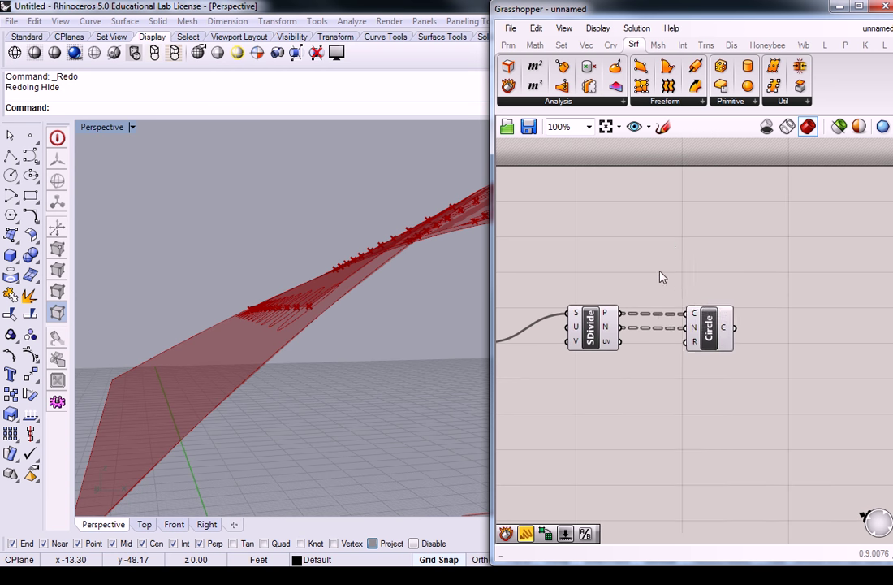
pyautogui.rightClick(659, 268)
pyautogui.click(696, 219)
# Step: Add an Extrude component and place it downstream of the Circle component, leaving a gap between them
pyautogui.moveTo(610, 326)
pyautogui.click(701, 46)
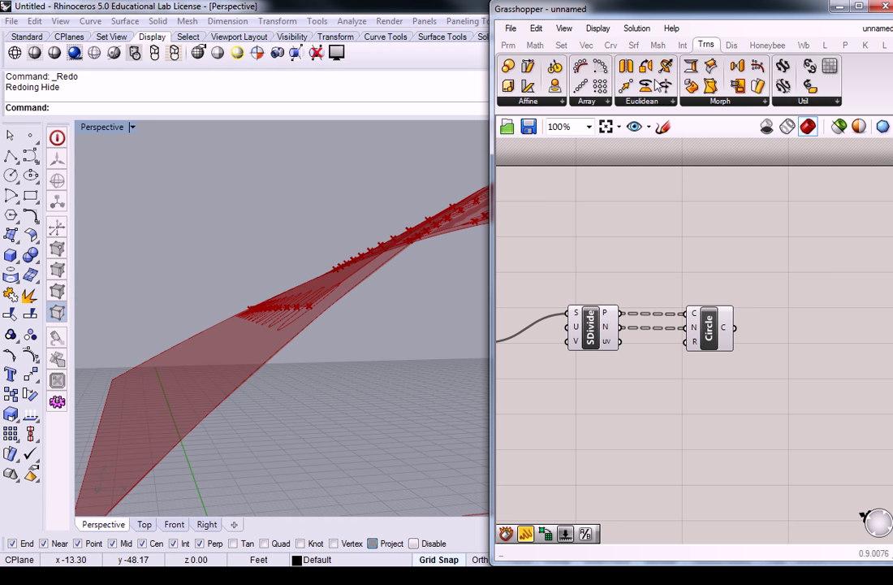
pyautogui.click(658, 45)
pyautogui.click(633, 45)
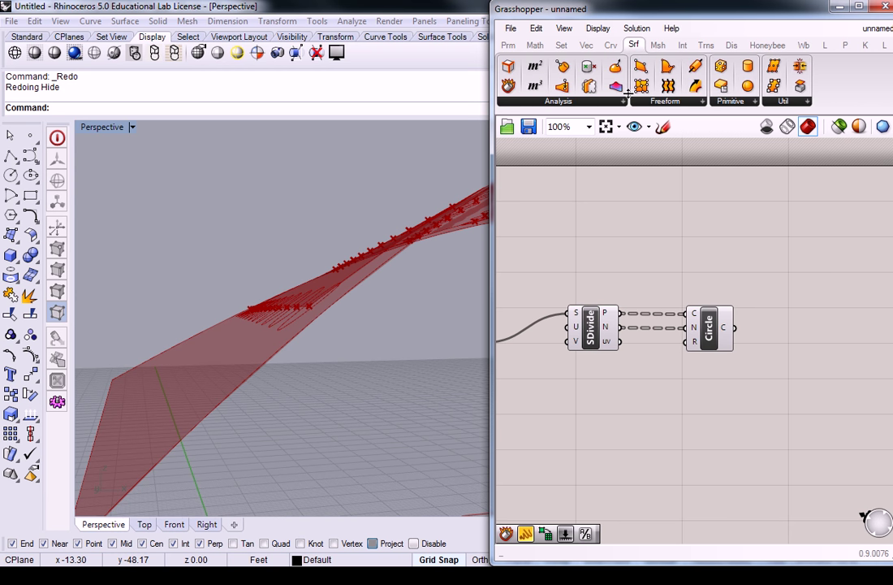
pyautogui.click(666, 102)
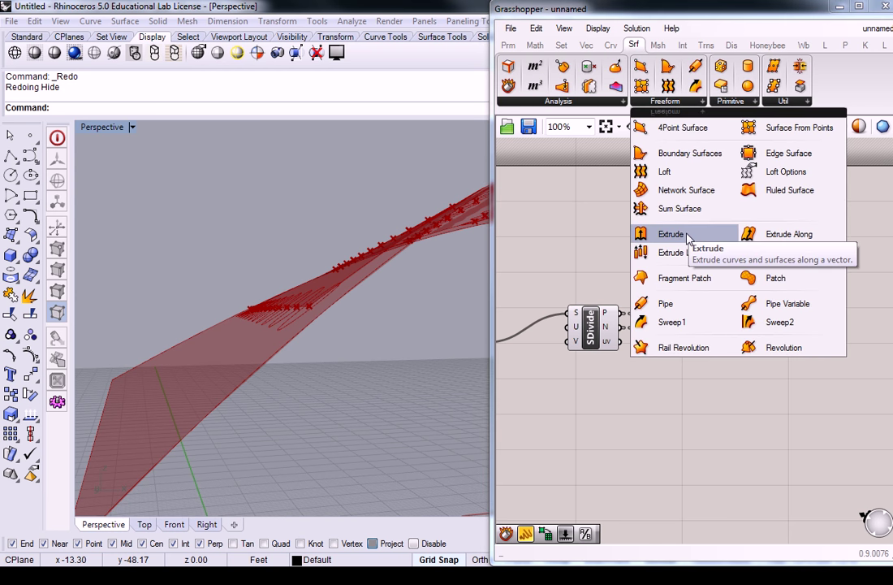
pyautogui.click(688, 238)
pyautogui.click(799, 377)
pyautogui.moveTo(819, 393); pyautogui.dragTo(747, 389, button='right')
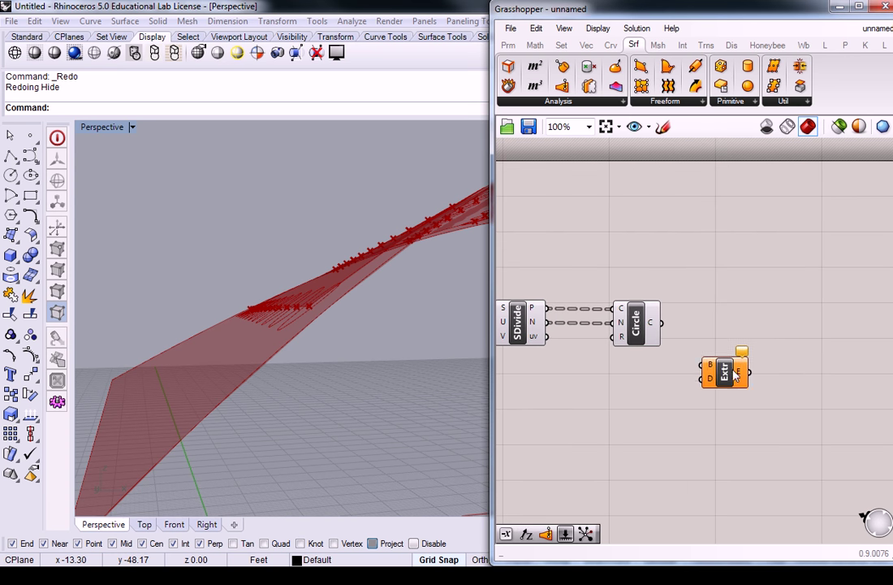
pyautogui.moveTo(735, 372); pyautogui.dragTo(785, 364)
pyautogui.click(743, 343)
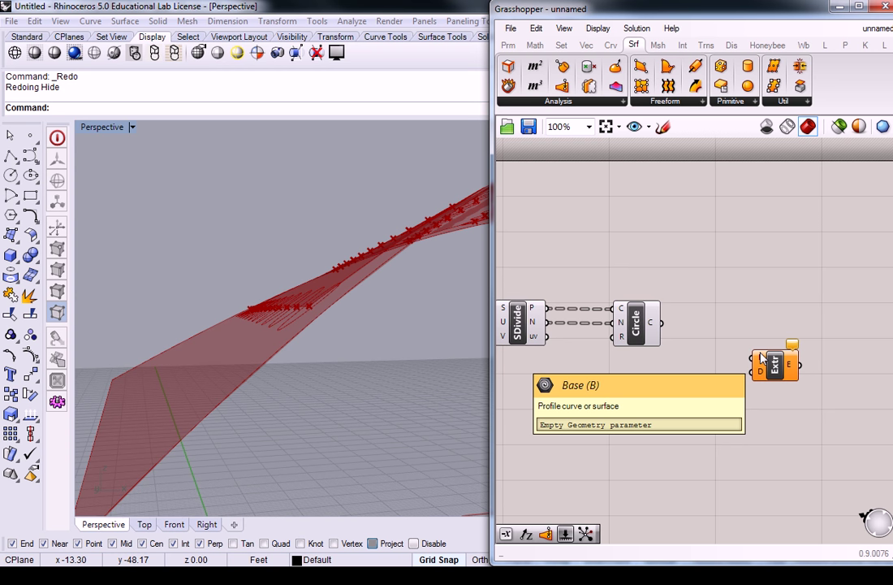
pyautogui.moveTo(732, 278); pyautogui.dragTo(754, 280, button='right')
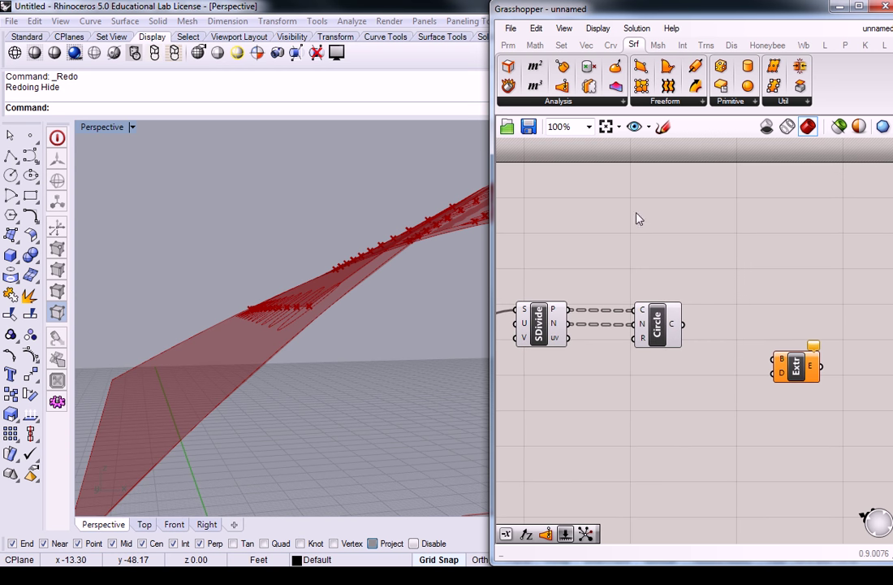
# Step: Add a Surface parameter between Circle and Extrude, and connect Circle's C output to it
pyautogui.click(510, 44)
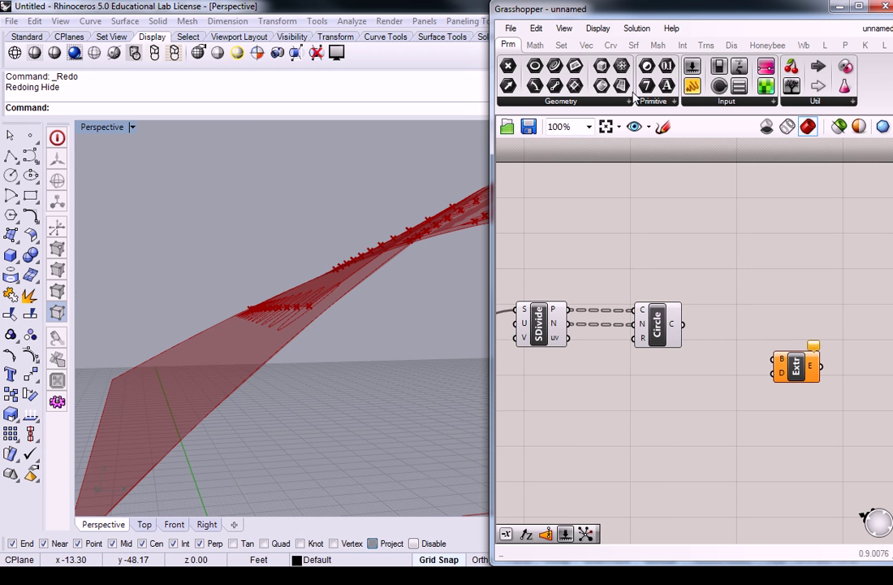
pyautogui.moveTo(536, 83); pyautogui.dragTo(717, 328)
pyautogui.moveTo(305, 295); pyautogui.dragTo(354, 313, button='right')
pyautogui.moveTo(516, 305); pyautogui.dragTo(560, 274, button='right')
pyautogui.rightClick(774, 235)
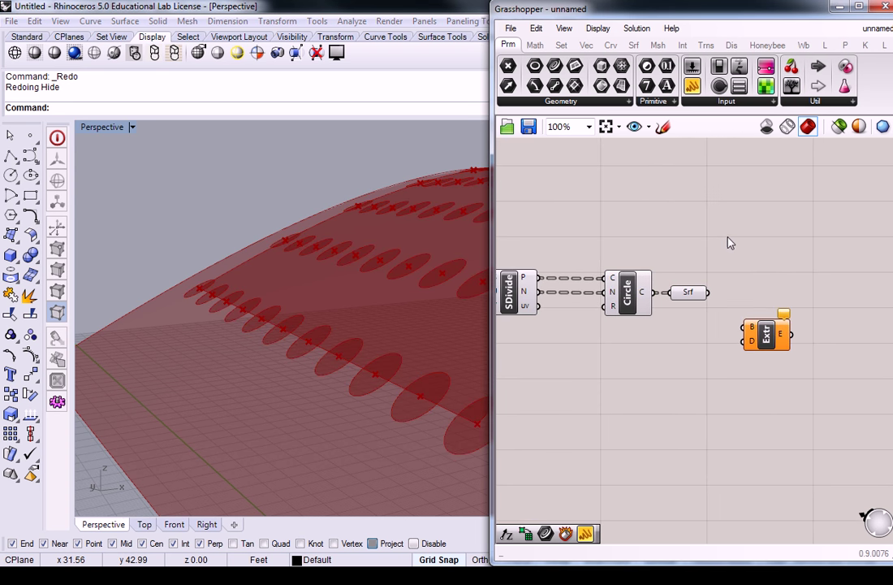
# Step: Connect the new Surface parameter fed by Circle to Extrude's base input B
pyautogui.moveTo(760, 322)
pyautogui.mouseDown()
pyautogui.moveTo(804, 321)
pyautogui.moveTo(757, 332)
pyautogui.mouseUp()
pyautogui.moveTo(709, 292); pyautogui.dragTo(742, 328)
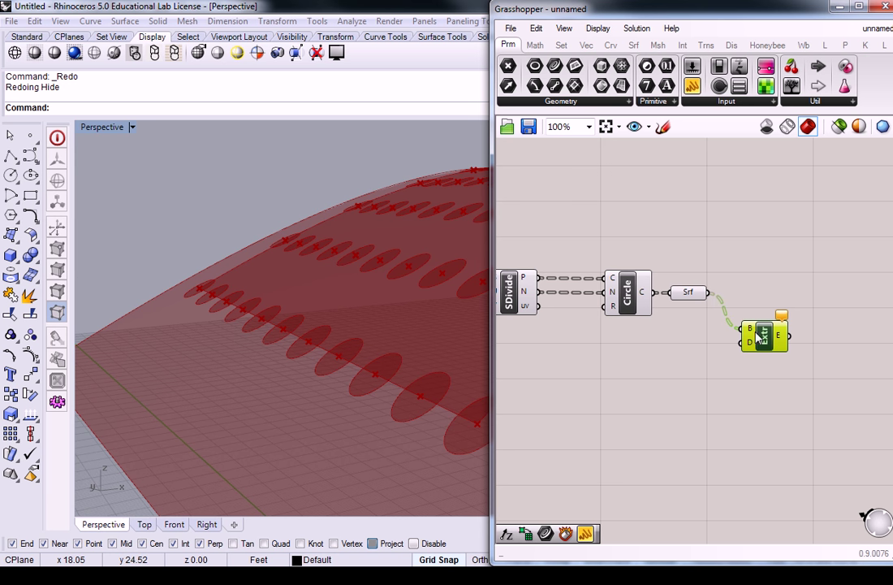
pyautogui.moveTo(750, 329)
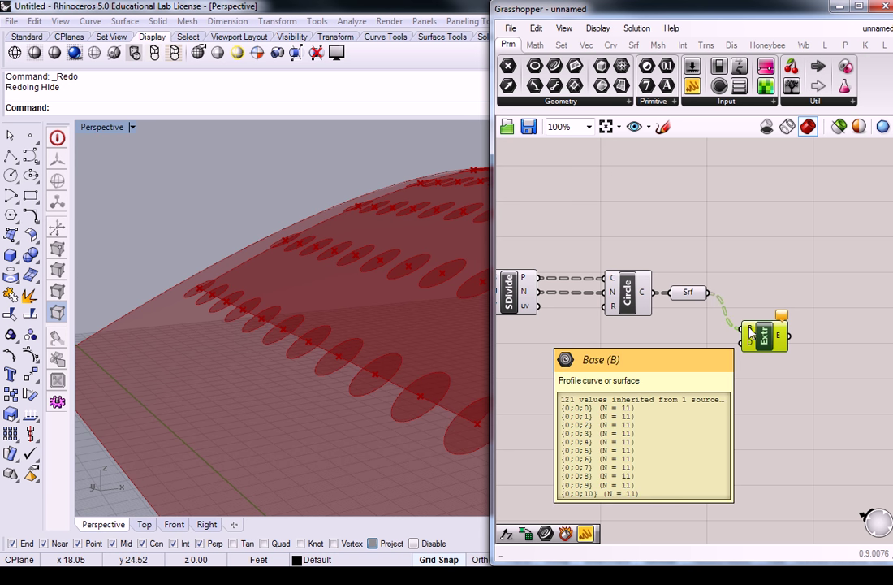
pyautogui.moveTo(709, 323); pyautogui.dragTo(756, 303, button='right')
# Step: Add an Amplitude vector component below Circle and connect Divide Surface's N output to its V input
pyautogui.moveTo(793, 323)
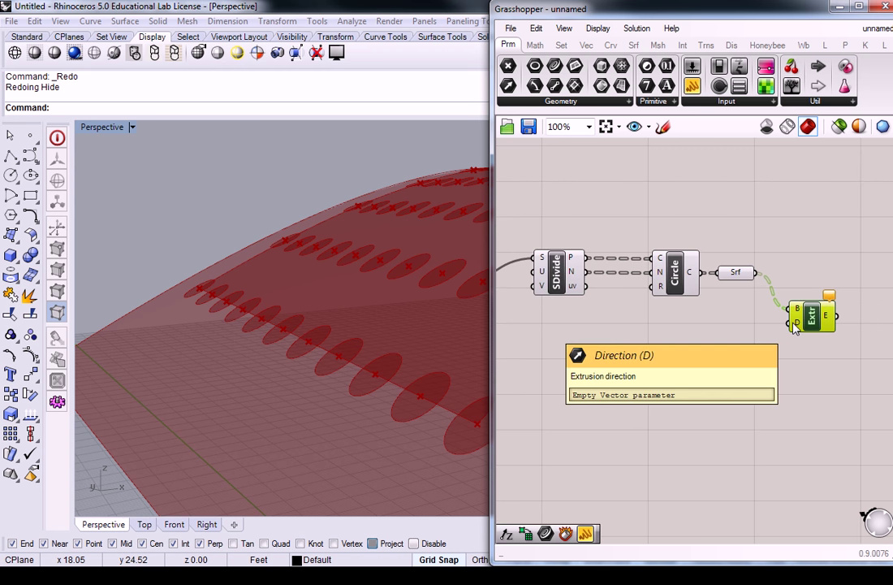
pyautogui.moveTo(710, 340); pyautogui.dragTo(705, 335, button='right')
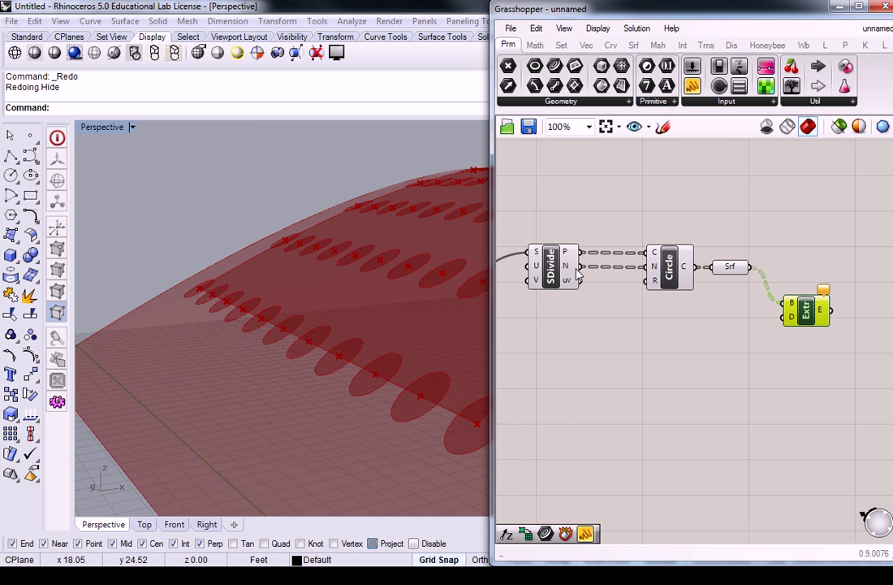
pyautogui.moveTo(578, 273)
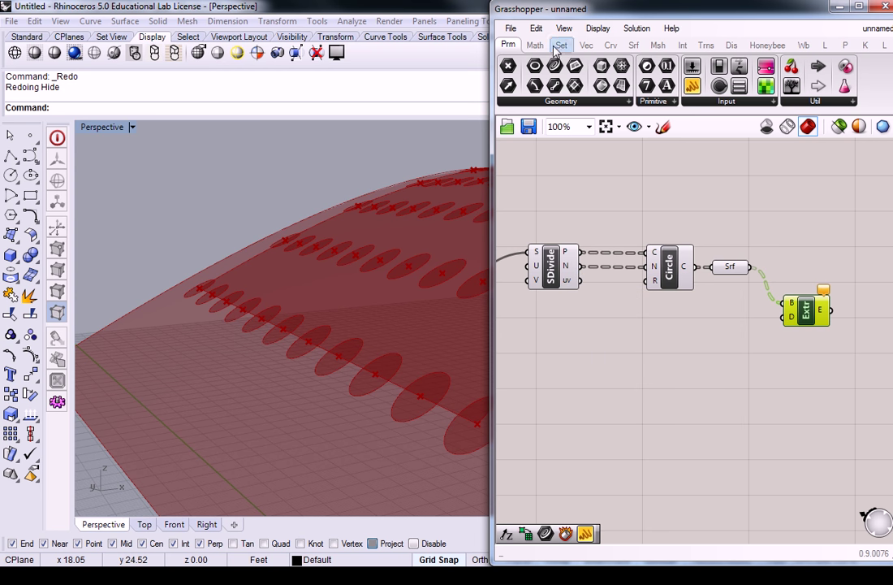
pyautogui.click(585, 44)
pyautogui.click(781, 101)
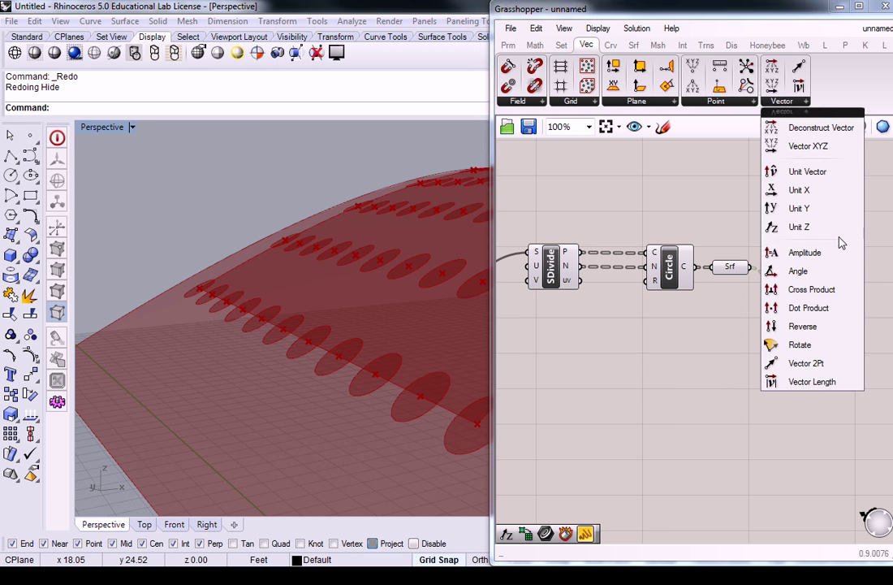
pyautogui.click(812, 253)
pyautogui.click(681, 335)
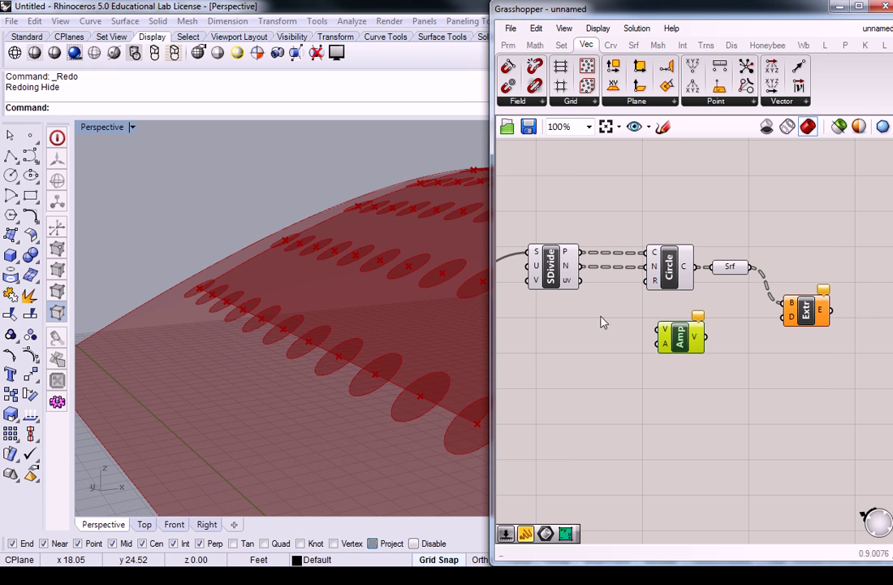
pyautogui.moveTo(579, 266); pyautogui.dragTo(696, 341)
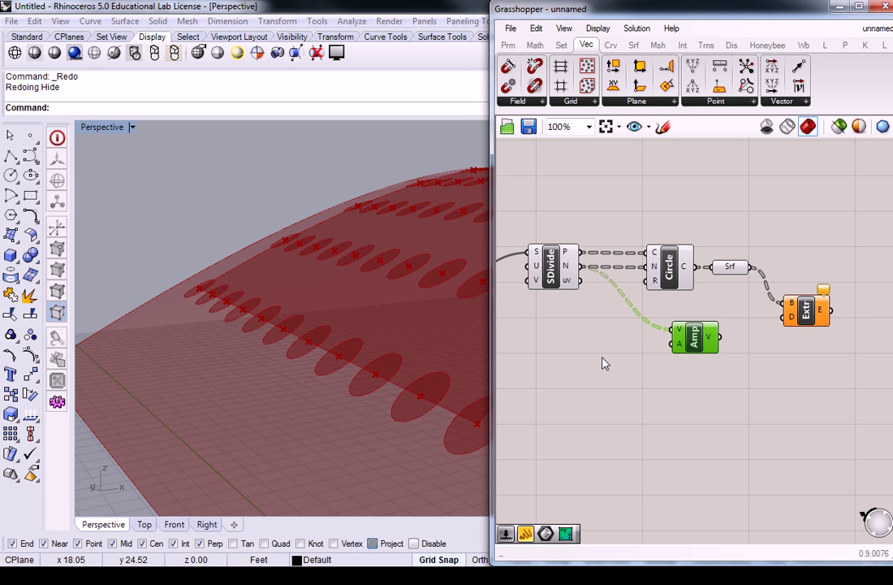
pyautogui.moveTo(616, 360); pyautogui.dragTo(641, 362, button='right')
pyautogui.click(642, 362)
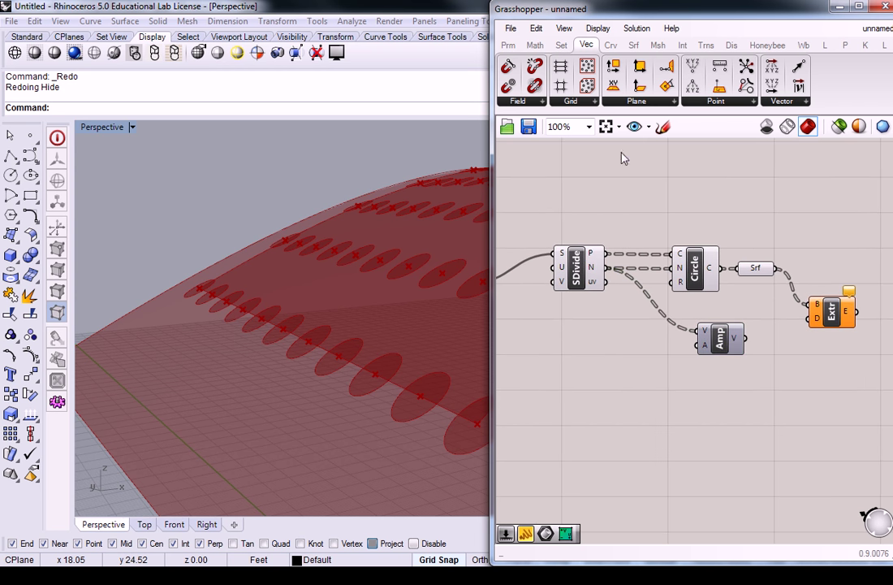
# Step: Create an integer number slider ranging from 0 to 1, place it beside Amplitude's A input, and set it to 1
pyautogui.moveTo(705, 349)
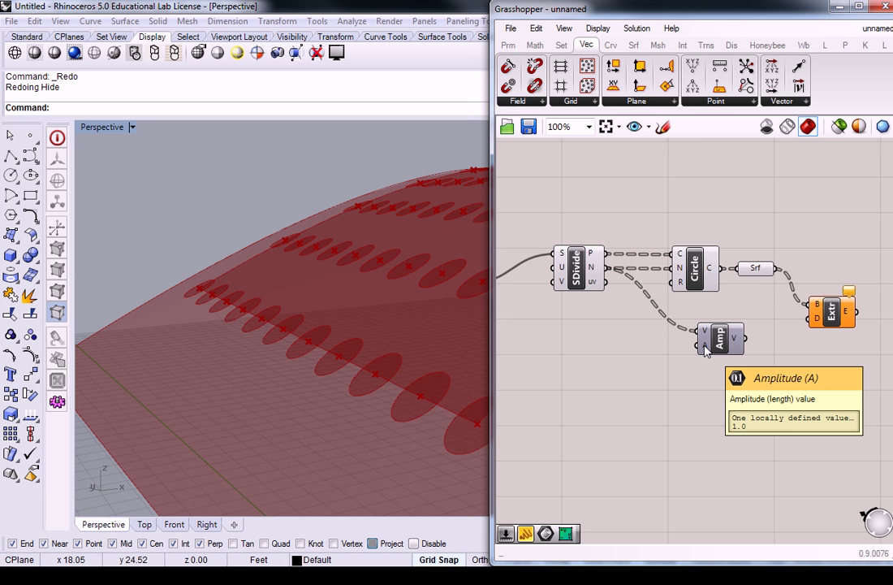
pyautogui.doubleClick(625, 365)
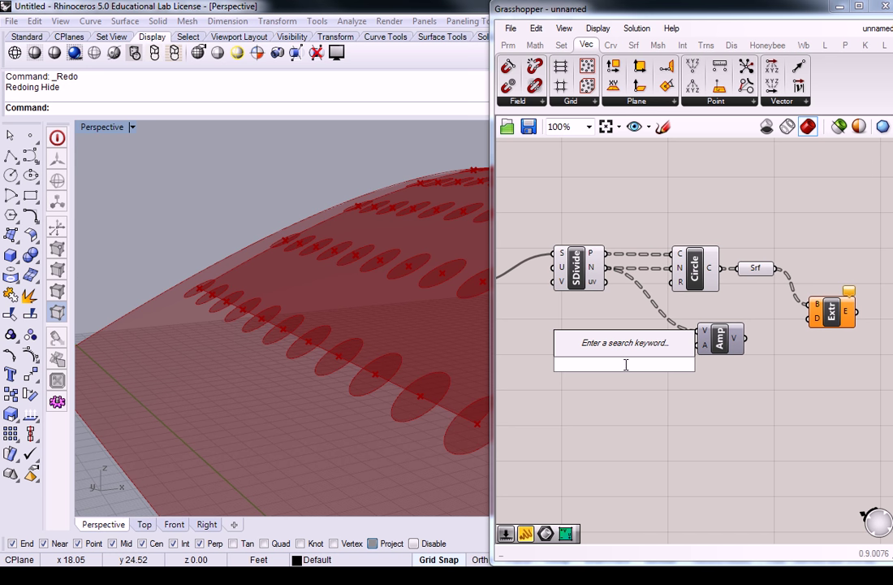
pyautogui.write('0')
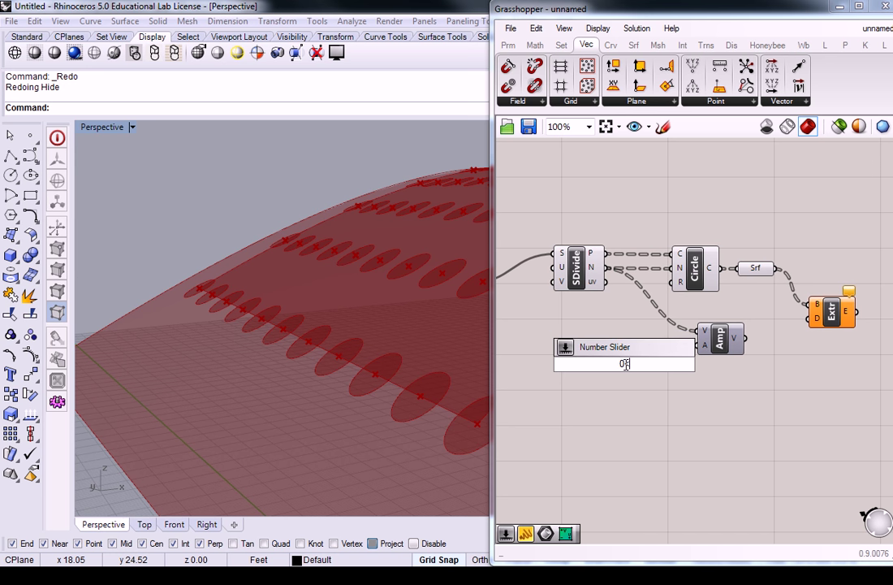
pyautogui.write('<1')
pyautogui.press('Return')
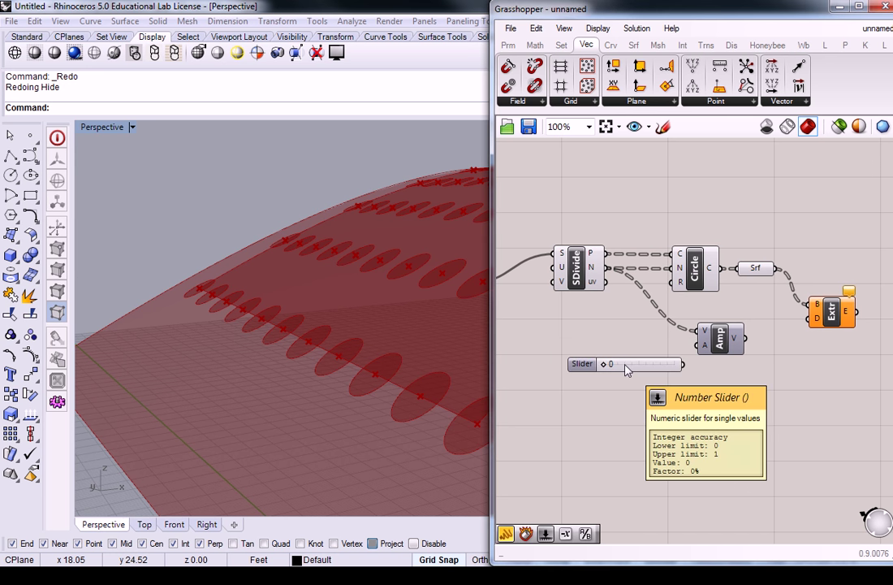
pyautogui.moveTo(637, 365); pyautogui.dragTo(638, 342)
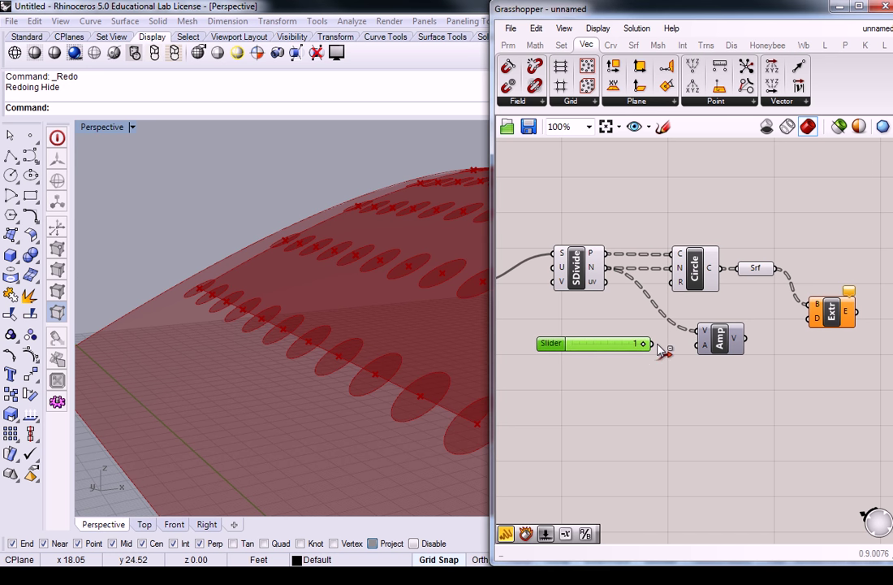
# Step: Duplicate the 0 to 1 slider and place the copy directly below the original
pyautogui.hotkey('ctrl', 'c')
pyautogui.hotkey('ctrl', 'v')
pyautogui.moveTo(618, 351); pyautogui.dragTo(611, 368)
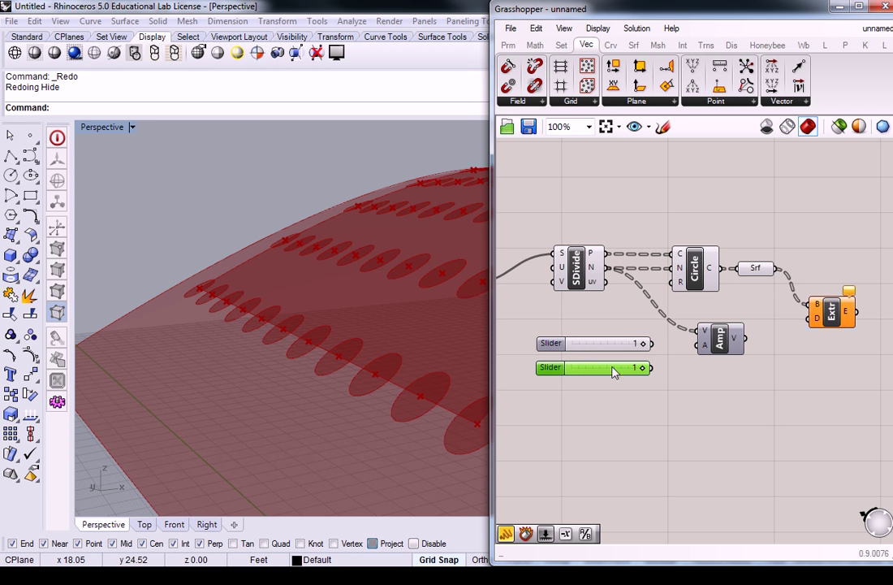
# Step: Add a Negative math component below Amplitude and delete the lower duplicate slider
pyautogui.click(534, 46)
pyautogui.click(606, 101)
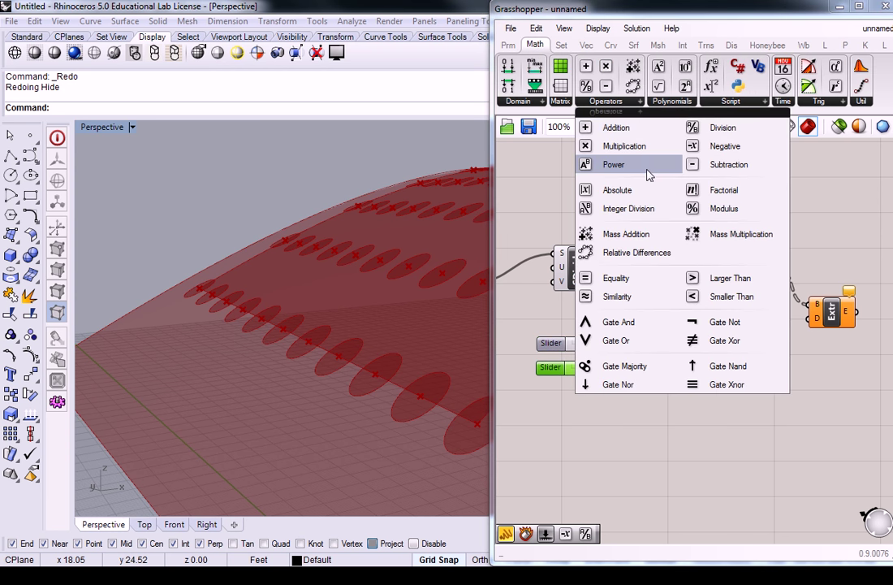
pyautogui.click(708, 146)
pyautogui.click(684, 375)
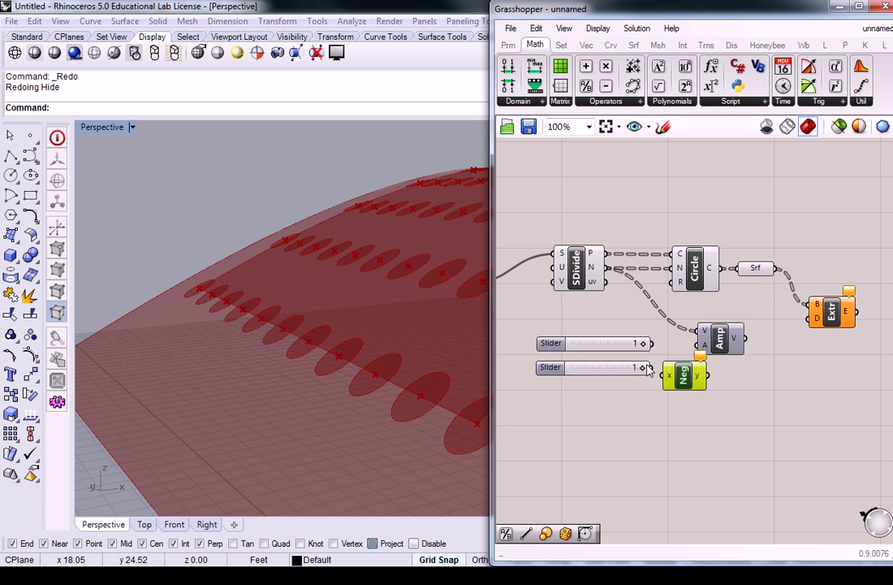
pyautogui.click(605, 367)
pyautogui.press('Delete')
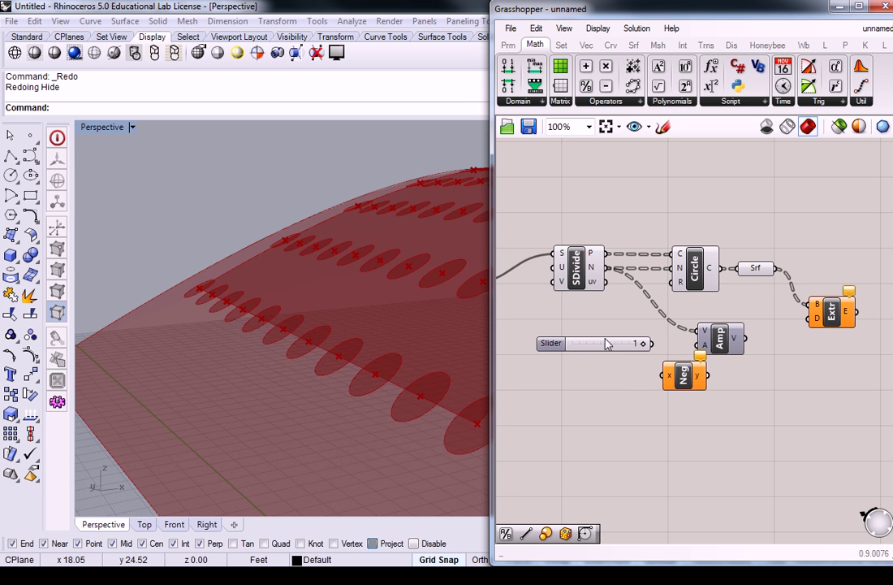
# Step: Connect the remaining slider to Negative's x input, and feed both the slider and Negative's y output into Amplitude's A input
pyautogui.moveTo(599, 344); pyautogui.dragTo(653, 378)
pyautogui.moveTo(602, 336); pyautogui.dragTo(704, 351)
pyautogui.moveTo(744, 341)
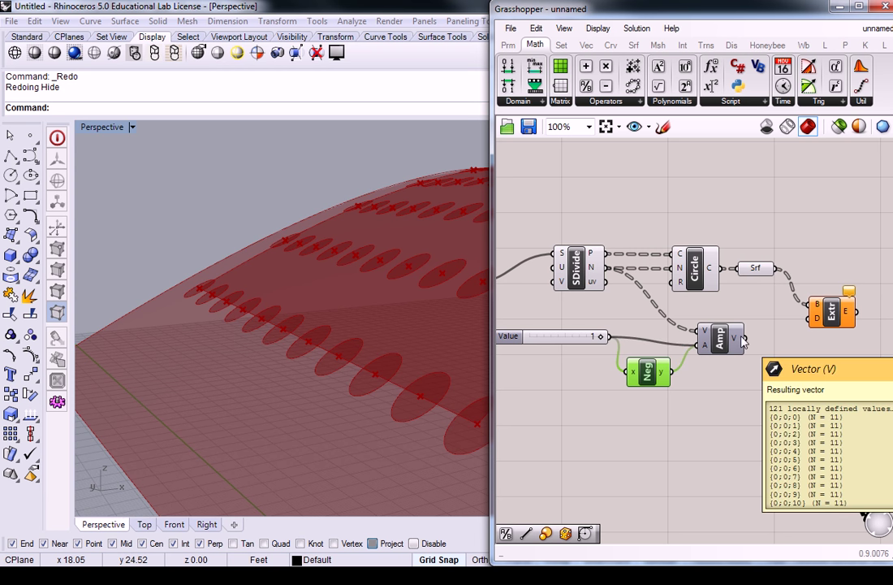
# Step: Connect Amplitude's V output to Extrude's D input and inspect the resulting extrusions on the arch
pyautogui.moveTo(753, 348); pyautogui.dragTo(684, 360, button='right')
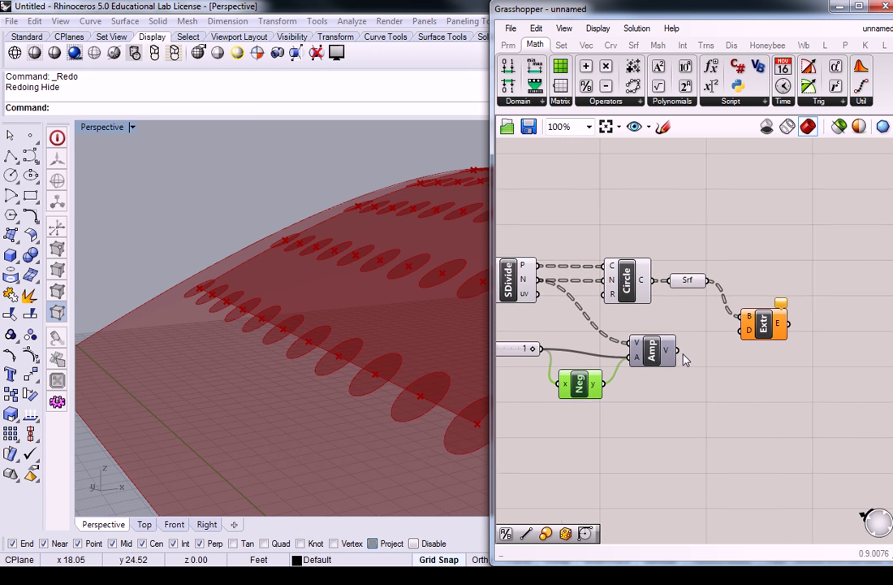
pyautogui.moveTo(678, 350); pyautogui.dragTo(739, 330)
pyautogui.moveTo(471, 388); pyautogui.dragTo(391, 389, button='right')
pyautogui.moveTo(379, 261); pyautogui.dragTo(276, 285, button='right')
pyautogui.scroll(5, 234, 320)
pyautogui.moveTo(234, 321)
pyautogui.mouseDown(button='right')
pyautogui.moveTo(248, 328)
pyautogui.moveTo(244, 321)
pyautogui.mouseUp(button='right')
pyautogui.click(662, 449)
pyautogui.moveTo(662, 399); pyautogui.dragTo(720, 392, button='right')
pyautogui.click(712, 344)
pyautogui.press('Delete')
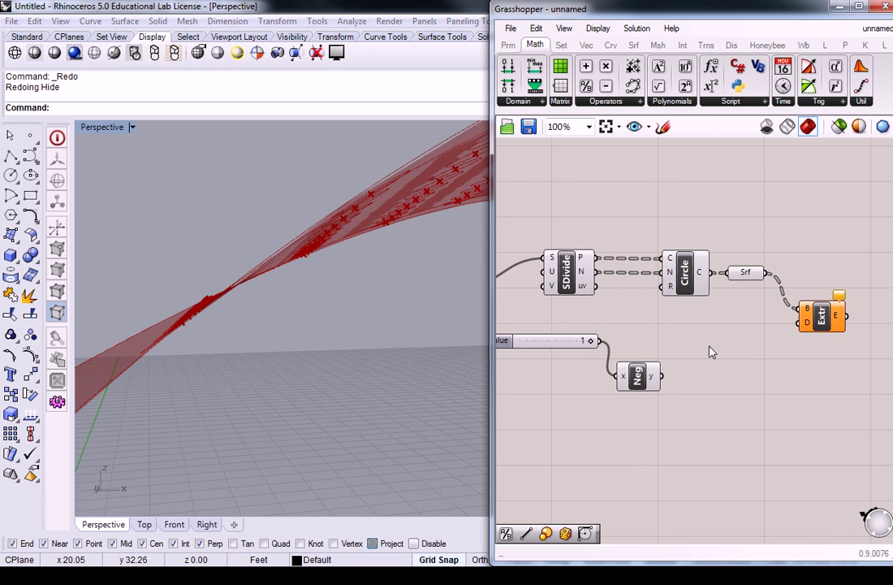
pyautogui.hotkey('ctrl', 'z')
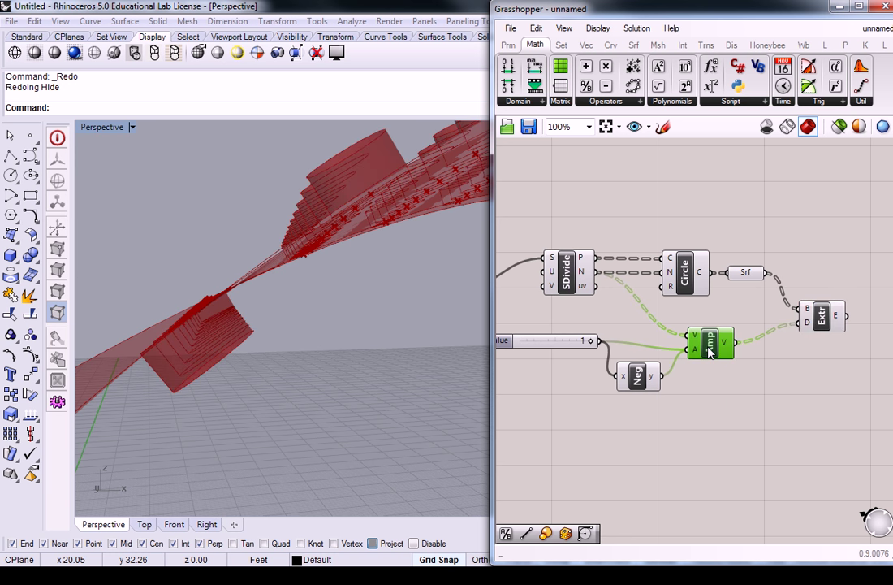
# Step: Duplicate Amplitude below the original, with the slider alone feeding the original's A input and Negative feeding the copy's
pyautogui.keyDown('alt'); pyautogui.moveTo(709, 349); pyautogui.dragTo(696, 382); pyautogui.keyUp('alt')
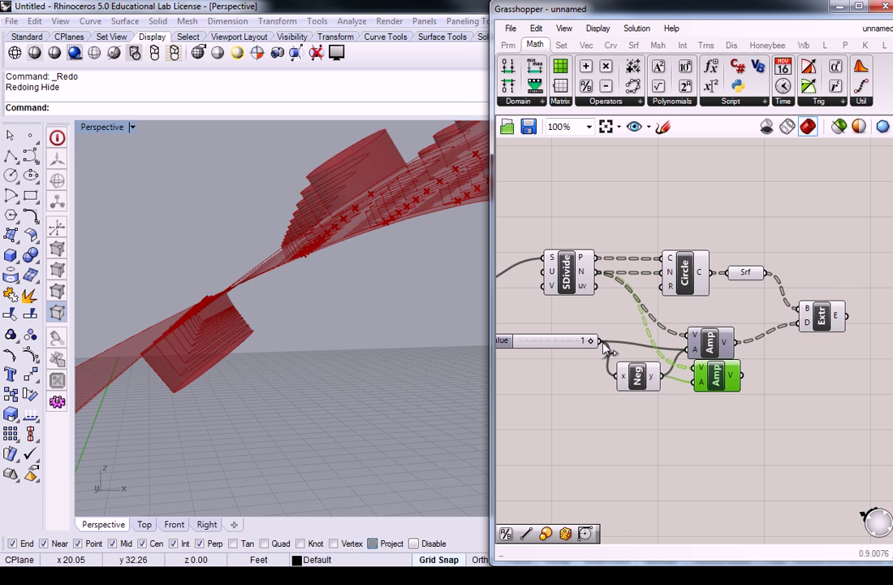
pyautogui.moveTo(599, 341); pyautogui.dragTo(690, 350)
pyautogui.moveTo(716, 350); pyautogui.dragTo(722, 337)
pyautogui.click(747, 364)
pyautogui.moveTo(270, 267)
pyautogui.mouseDown(button='right')
pyautogui.moveTo(257, 262)
pyautogui.moveTo(280, 261)
pyautogui.mouseUp(button='right')
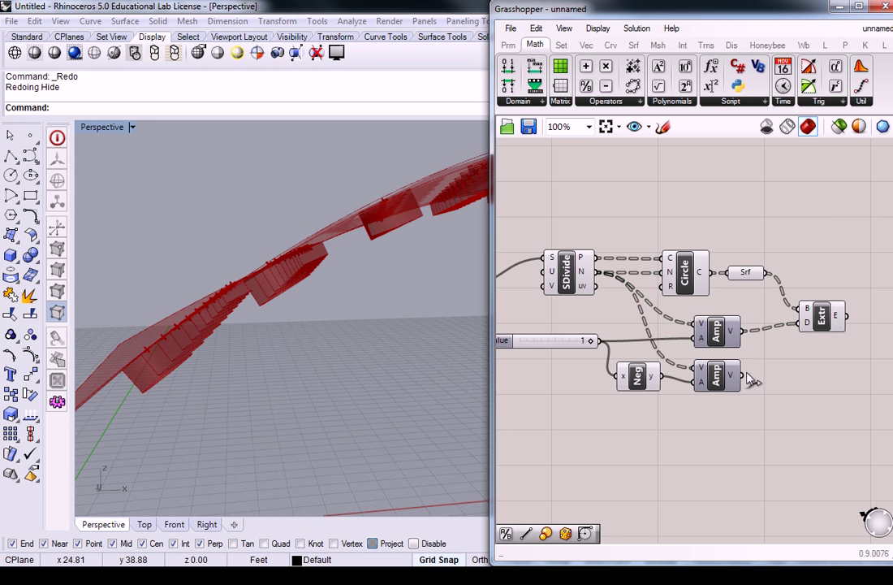
# Step: Add the lower Amplitude's V output to Extrude's D input alongside the upper Amplitude's vector
pyautogui.moveTo(742, 375); pyautogui.dragTo(797, 322)
pyautogui.click(818, 310)
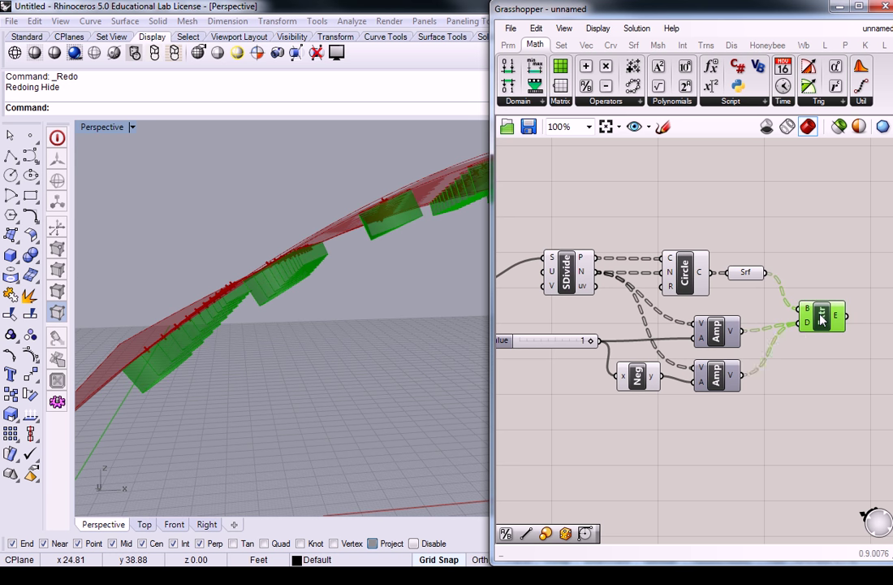
pyautogui.click(801, 270)
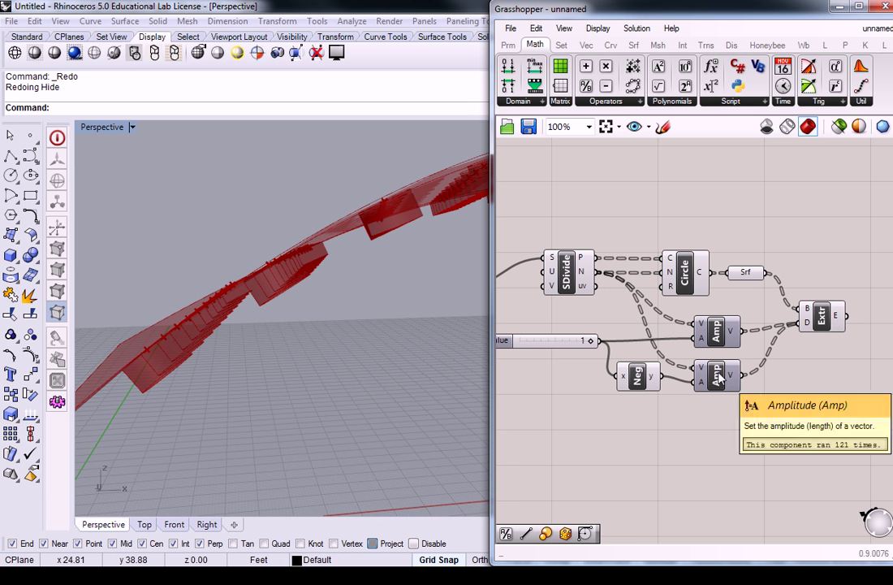
pyautogui.moveTo(734, 381)
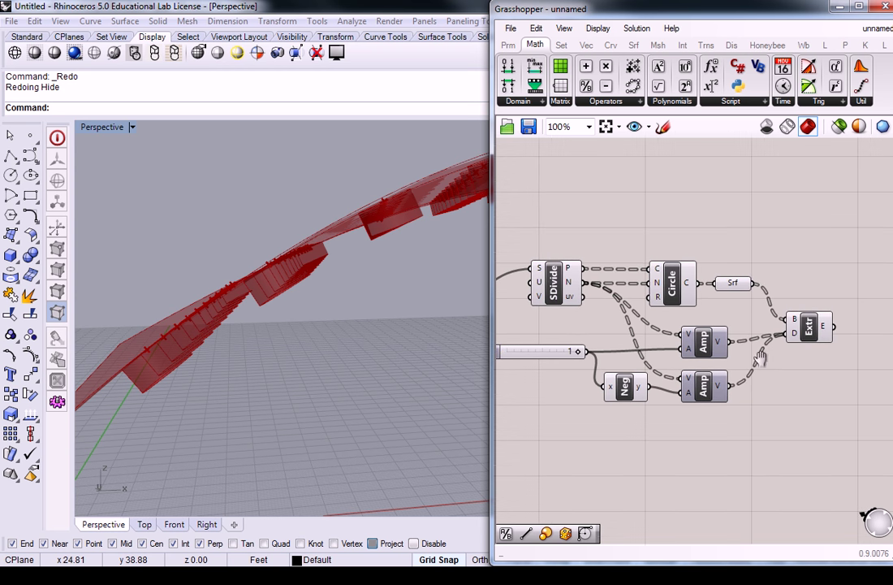
pyautogui.moveTo(618, 313); pyautogui.dragTo(644, 313, button='right')
# Step: Delete the Negative component between the slider and the lower Amplitude
pyautogui.click(669, 380)
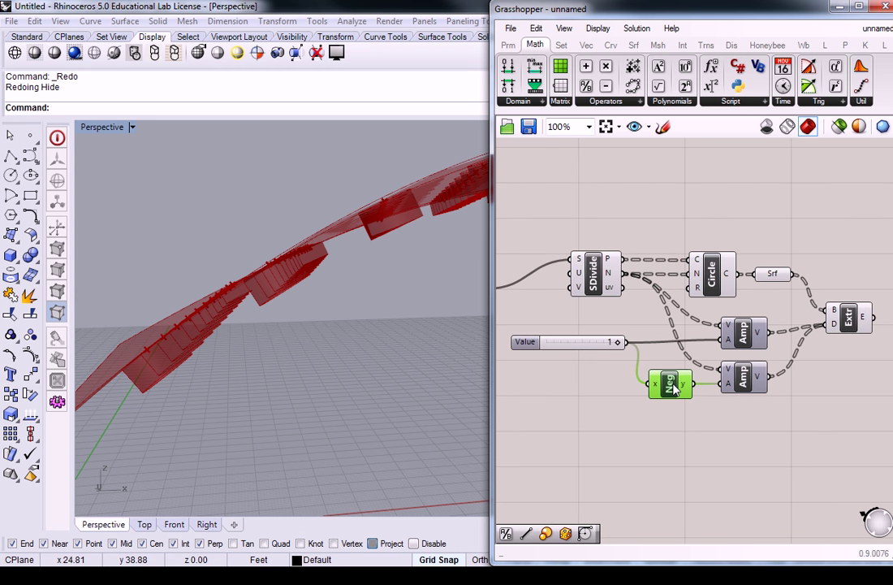
pyautogui.moveTo(669, 382); pyautogui.dragTo(673, 388)
pyautogui.press('Delete')
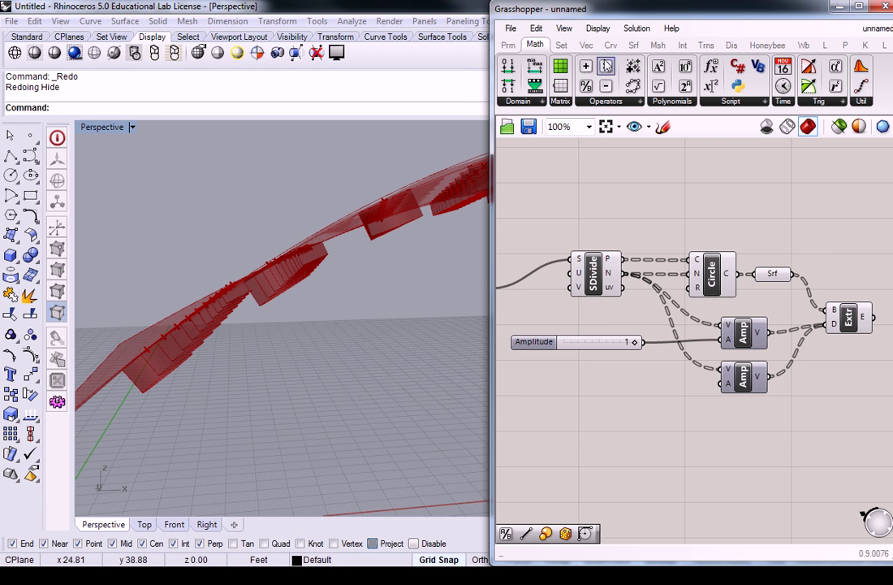
# Step: Add a Reverse vector component, route Divide Surface's N output through it into the lower Amplitude's V, and connect the slider to its A
pyautogui.click(586, 47)
pyautogui.click(781, 101)
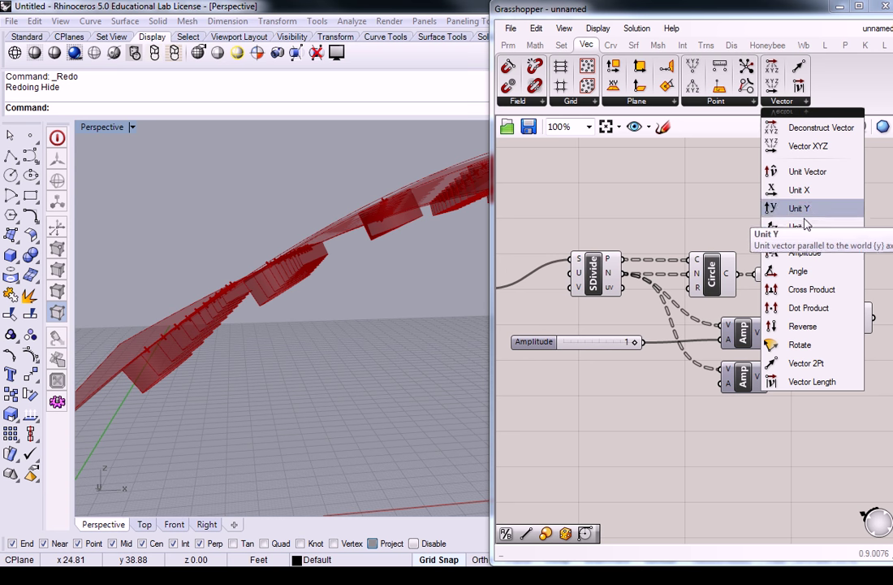
pyautogui.click(813, 326)
pyautogui.click(679, 355)
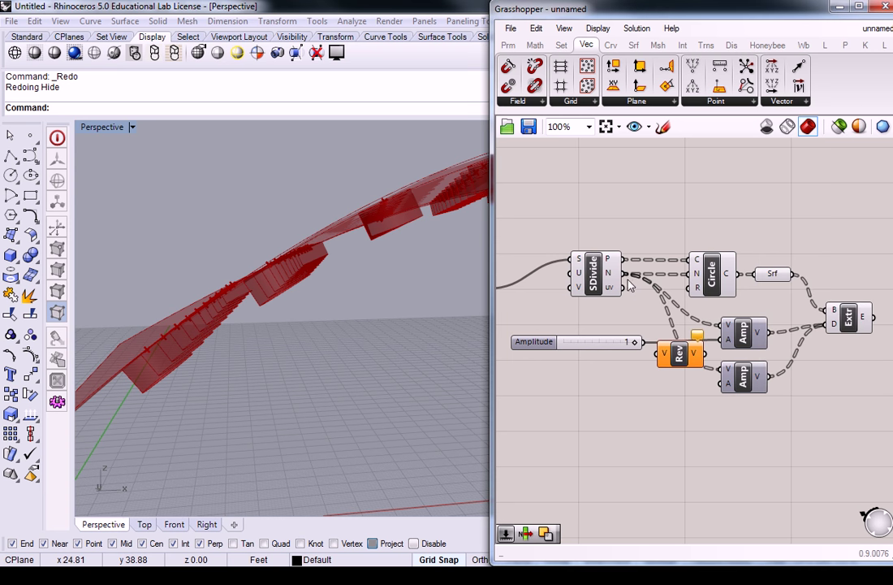
pyautogui.moveTo(624, 275); pyautogui.dragTo(722, 383)
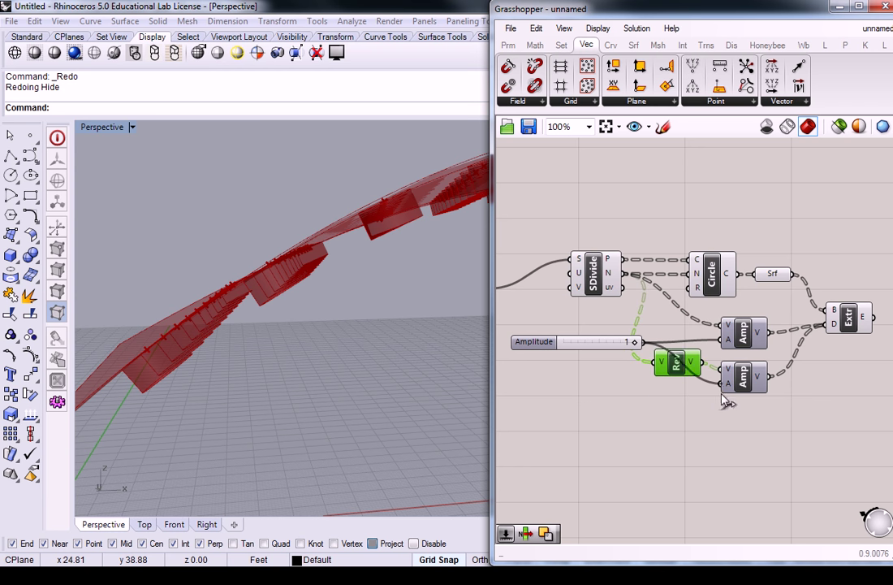
pyautogui.click(818, 381)
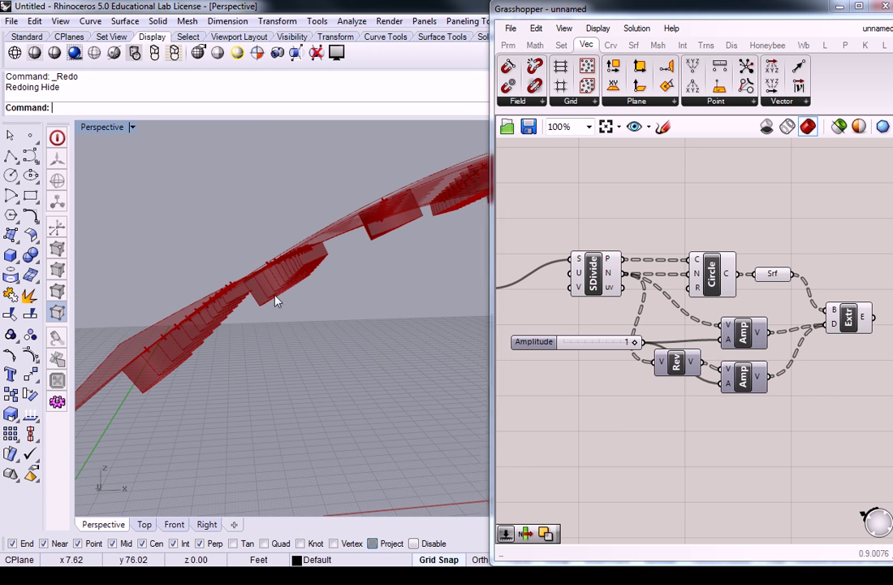
# Step: Examine the selected Extrude geometry from several angles to check which directions the circles extrude
pyautogui.moveTo(242, 306); pyautogui.dragTo(281, 320, button='right')
pyautogui.click(848, 318)
pyautogui.moveTo(100, 302); pyautogui.dragTo(282, 332, button='right')
pyautogui.scroll(6, 408, 325)
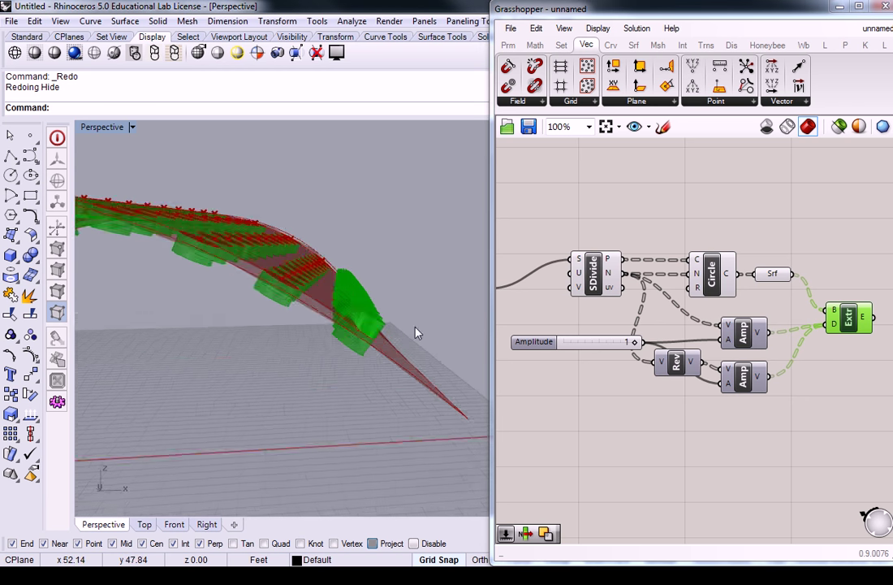
pyautogui.moveTo(403, 324); pyautogui.dragTo(341, 329, button='right')
pyautogui.keyDown('shift'); pyautogui.moveTo(394, 304); pyautogui.dragTo(381, 311, button='right'); pyautogui.keyUp('shift')
pyautogui.click(813, 248)
# Step: Duplicate Extrude below the original, feeding the original's D input from the upper Amplitude and the copy's from the lower Amplitude
pyautogui.click(856, 325)
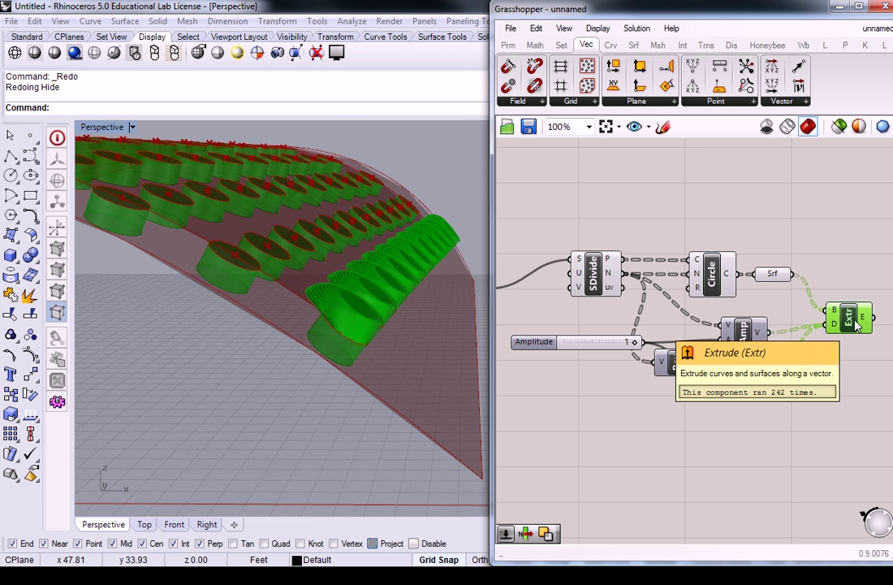
pyautogui.keyDown('alt'); pyautogui.moveTo(855, 322); pyautogui.dragTo(855, 352); pyautogui.keyUp('alt')
pyautogui.click(799, 381)
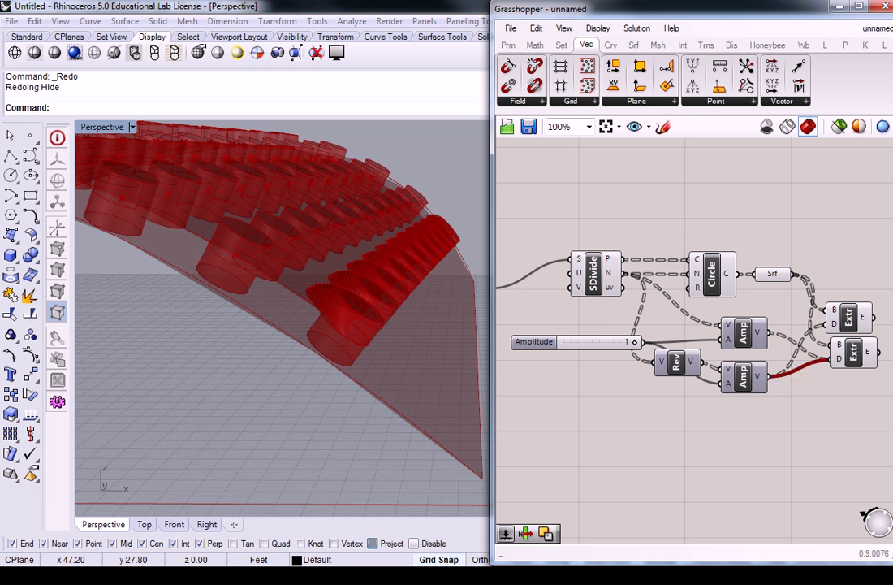
pyautogui.click(785, 562)
pyautogui.moveTo(382, 333); pyautogui.dragTo(390, 280, button='right')
pyautogui.scroll(5, 324, 264)
# Step: Space the two Extrude components apart vertically and check the extrusions on both sides of the arch
pyautogui.moveTo(814, 244); pyautogui.dragTo(720, 233, button='right')
pyautogui.moveTo(757, 345); pyautogui.dragTo(760, 277)
pyautogui.moveTo(742, 319); pyautogui.dragTo(750, 362)
pyautogui.moveTo(272, 345); pyautogui.dragTo(361, 307, button='right')
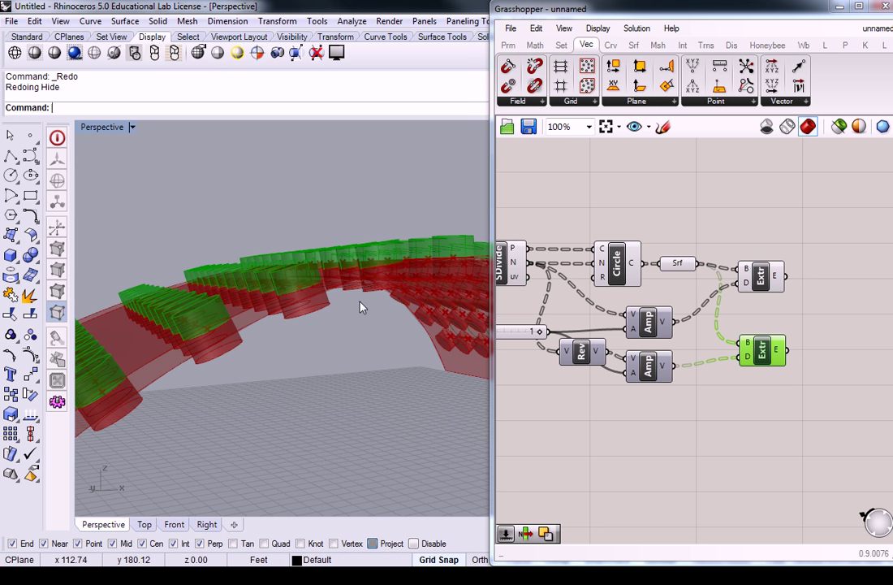
pyautogui.moveTo(279, 241); pyautogui.dragTo(279, 275, button='right')
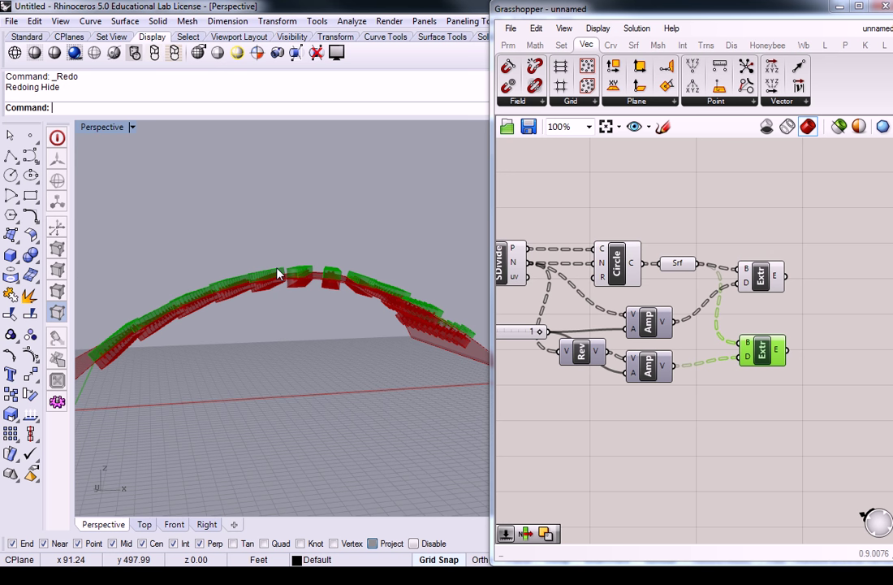
# Step: Add a Brep Join component beside the Extrudes and connect the upper Extrude's E output to its B input
pyautogui.moveTo(836, 332); pyautogui.dragTo(775, 338, button='right')
pyautogui.click(770, 329)
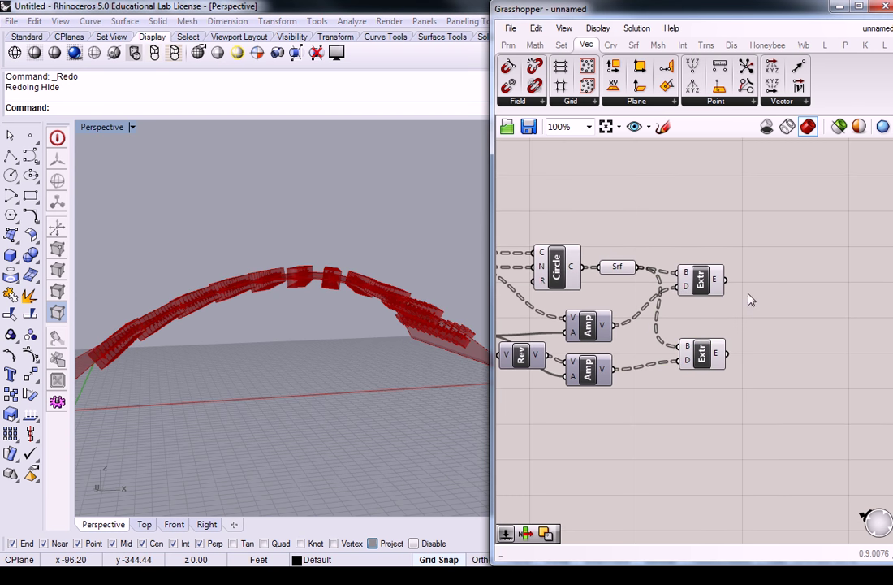
pyautogui.doubleClick(831, 326)
pyautogui.write('join')
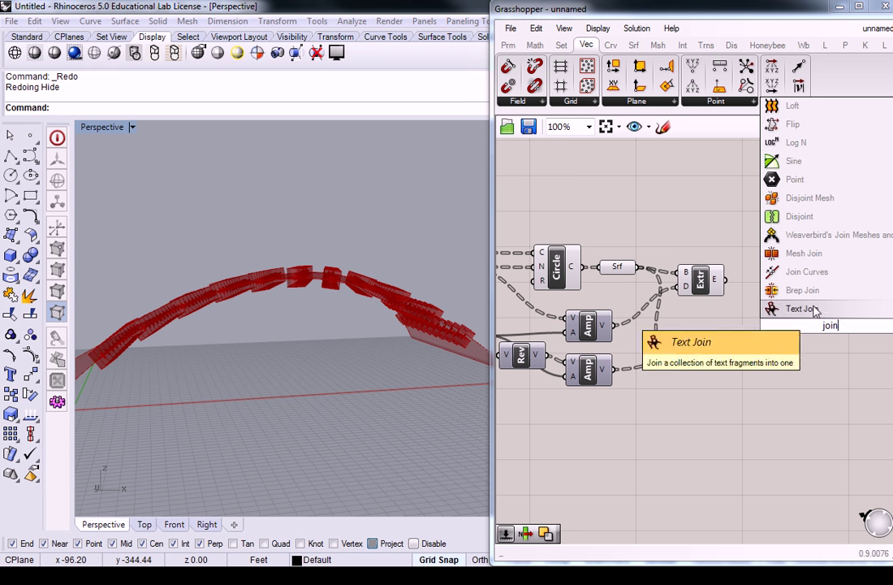
pyautogui.click(802, 291)
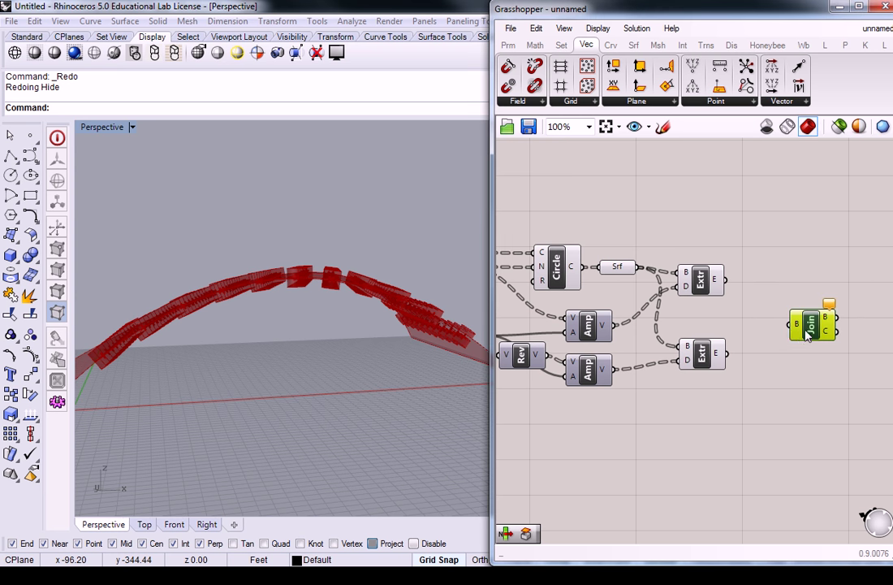
pyautogui.moveTo(726, 281); pyautogui.dragTo(793, 324)
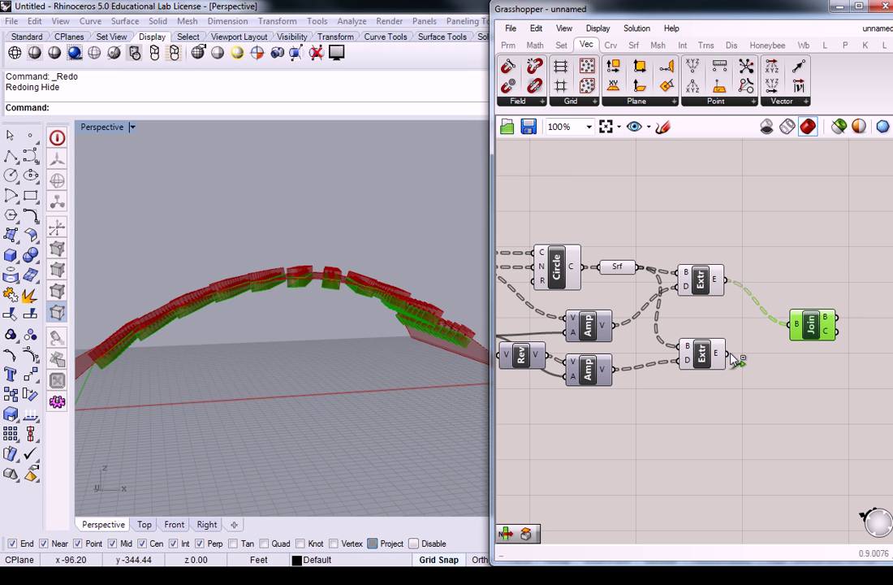
# Step: Try adding the lower Extrude's E output to Brep Join's B input and flattening that input
pyautogui.keyDown('shift'); pyautogui.moveTo(729, 354); pyautogui.dragTo(790, 327); pyautogui.keyUp('shift')
pyautogui.rightClick(793, 326)
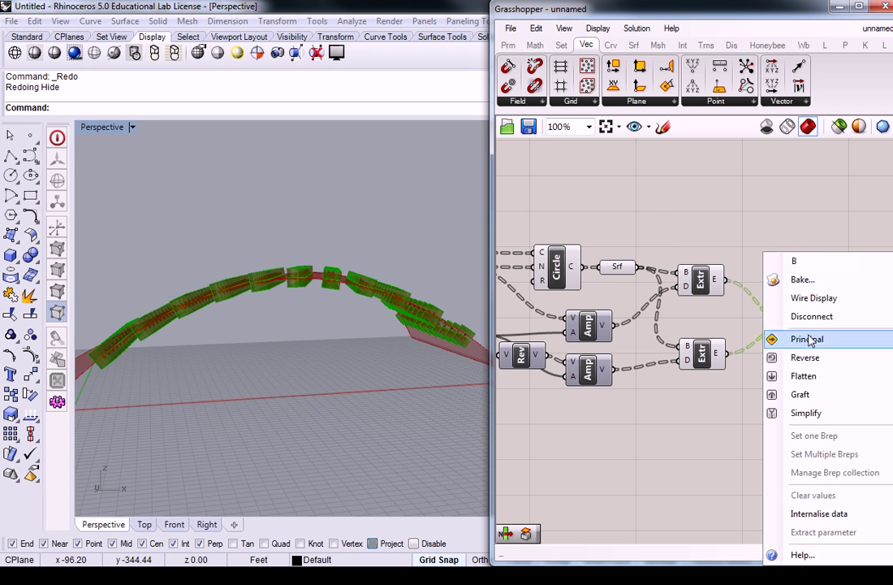
pyautogui.click(803, 376)
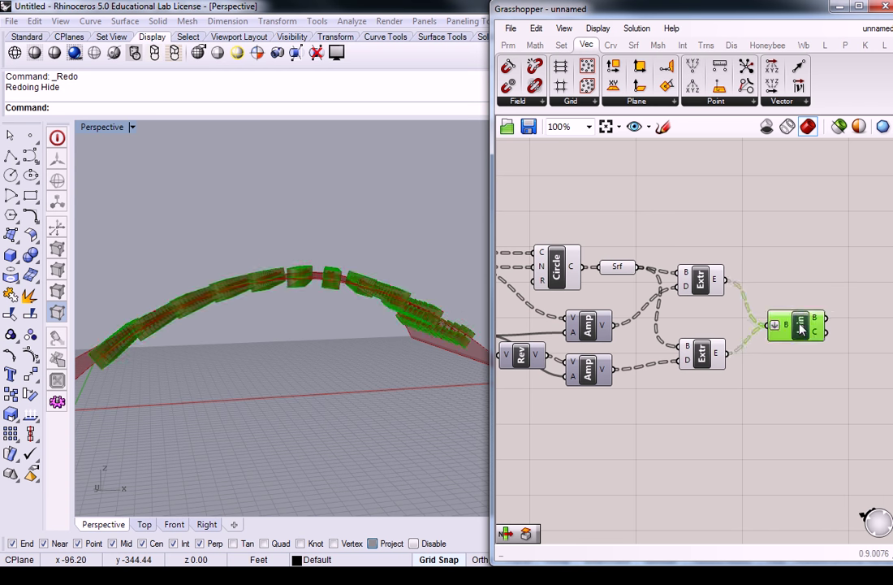
pyautogui.click(804, 292)
# Step: Inspect Brep Join's input and output data and examine the joined cylinders up close in the viewport
pyautogui.moveTo(810, 323)
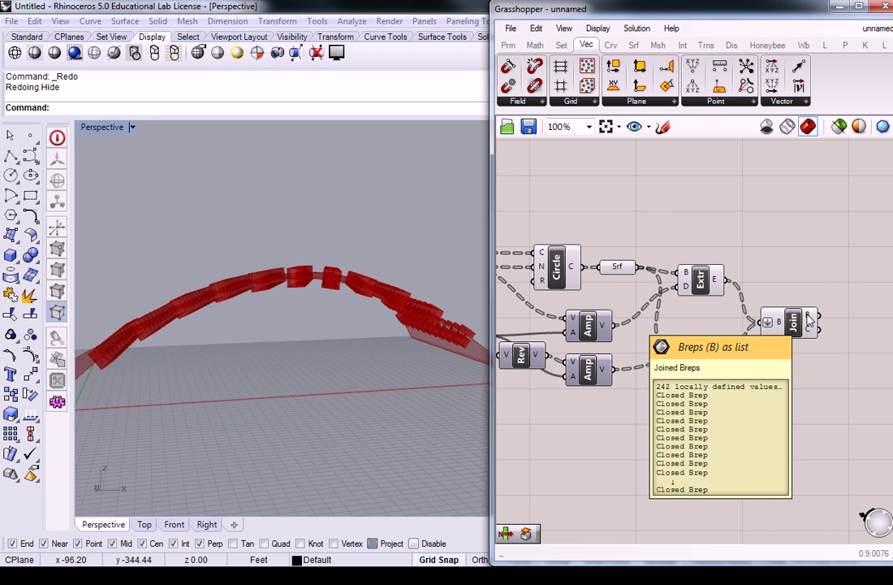
pyautogui.moveTo(721, 284)
pyautogui.moveTo(829, 282); pyautogui.dragTo(794, 284, button='right')
pyautogui.click(758, 325)
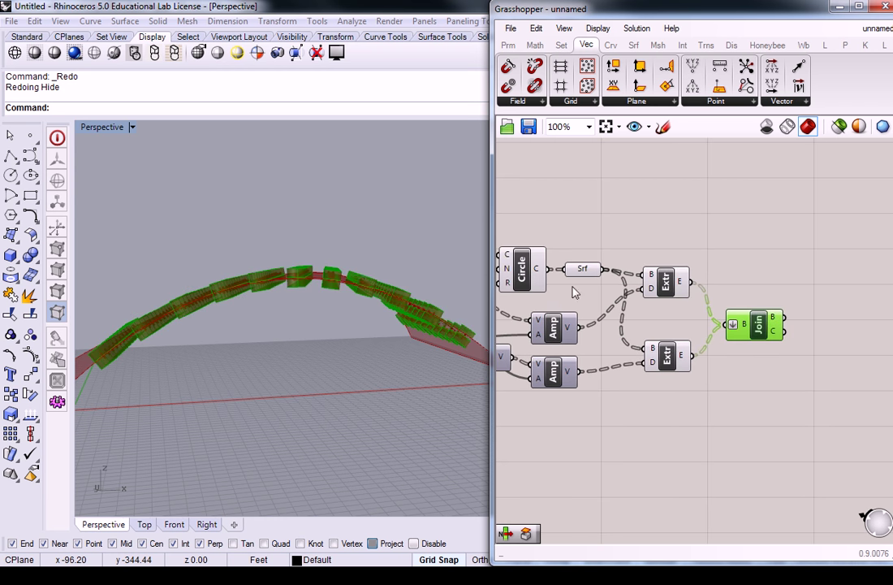
pyautogui.scroll(10, 355, 279)
pyautogui.scroll(-4, 275, 326)
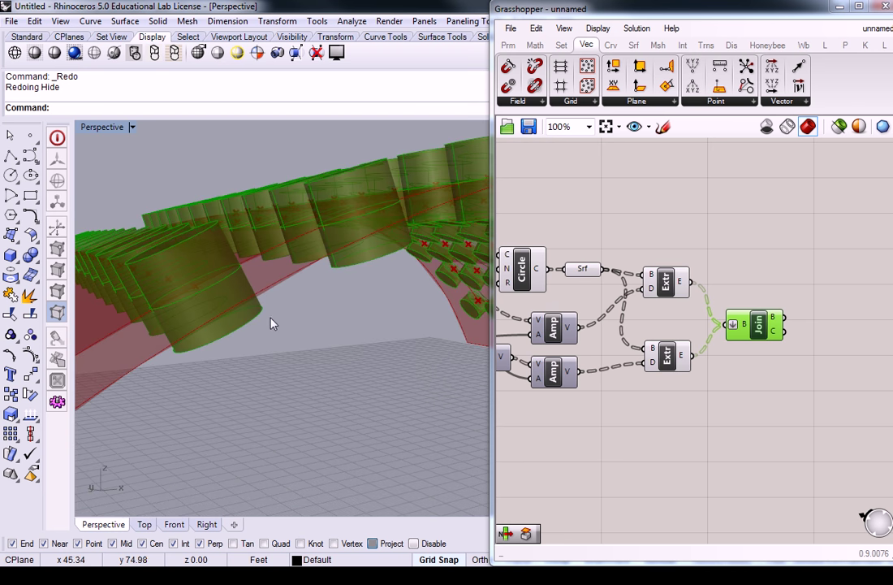
pyautogui.scroll(-4, 341, 329)
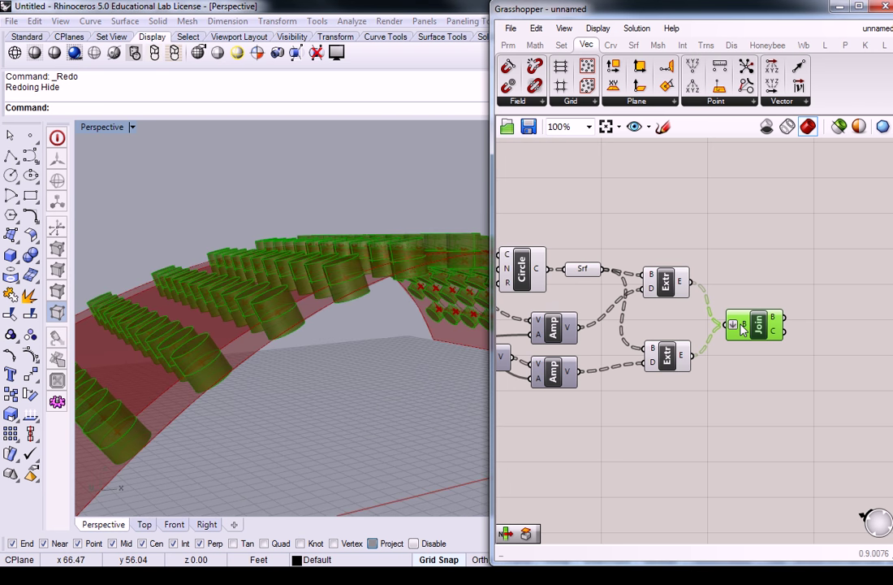
pyautogui.moveTo(742, 329)
pyautogui.moveTo(774, 325)
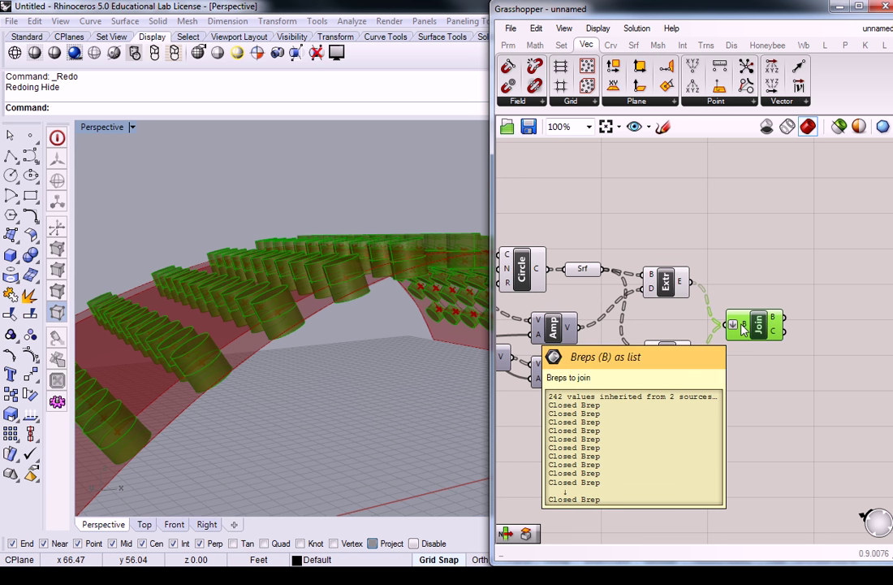
# Step: Undo the flattening of Brep Join's B input and the connection from the lower Extrude
pyautogui.moveTo(741, 328); pyautogui.dragTo(759, 331)
pyautogui.hotkey('ctrl', 'z')
pyautogui.hotkey('ctrl', 'z')
pyautogui.hotkey('ctrl', 'z')
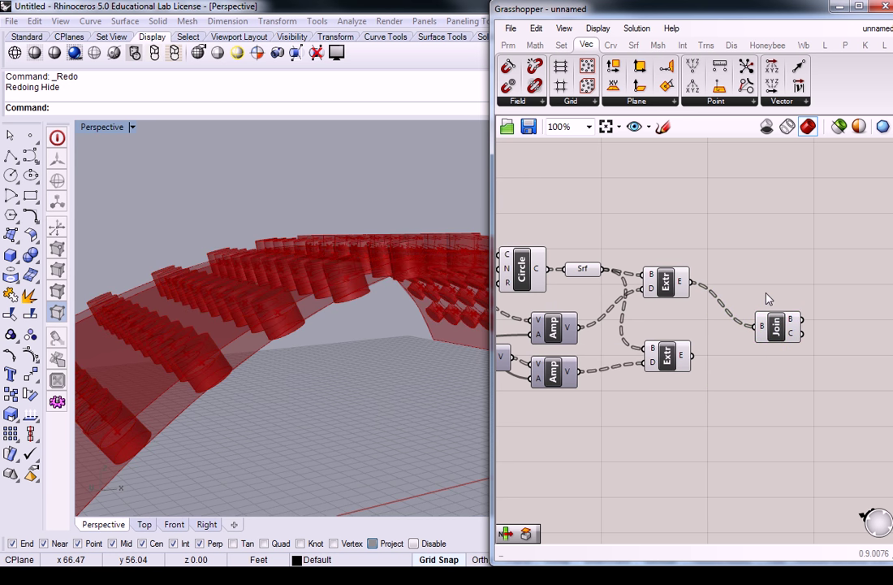
# Step: Delete the Brep Join component beside the two Extrudes
pyautogui.click(777, 328)
pyautogui.press('Delete')
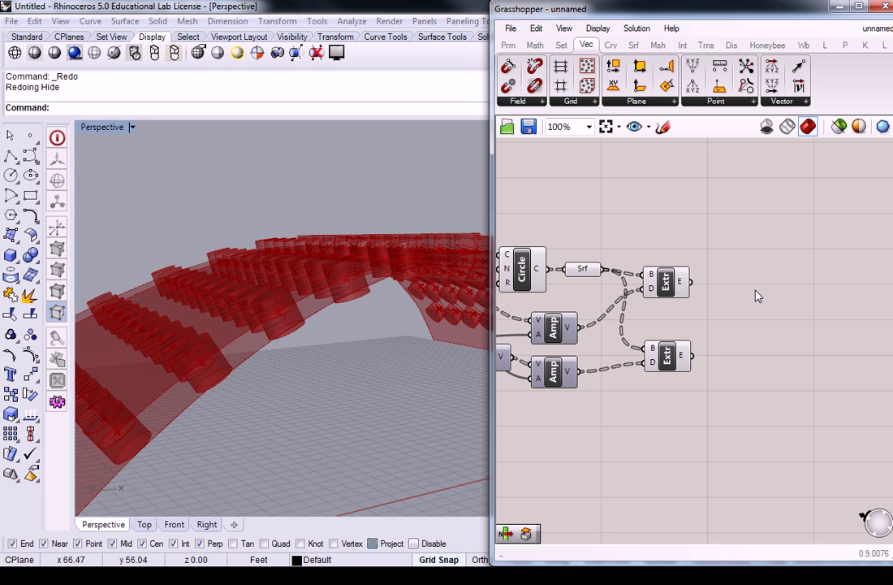
pyautogui.click(674, 283)
pyautogui.click(686, 222)
# Step: Add a Solid Union component beside the two Extrude components
pyautogui.scroll(-4, 716, 208)
pyautogui.moveTo(319, 200); pyautogui.dragTo(354, 297, button='right')
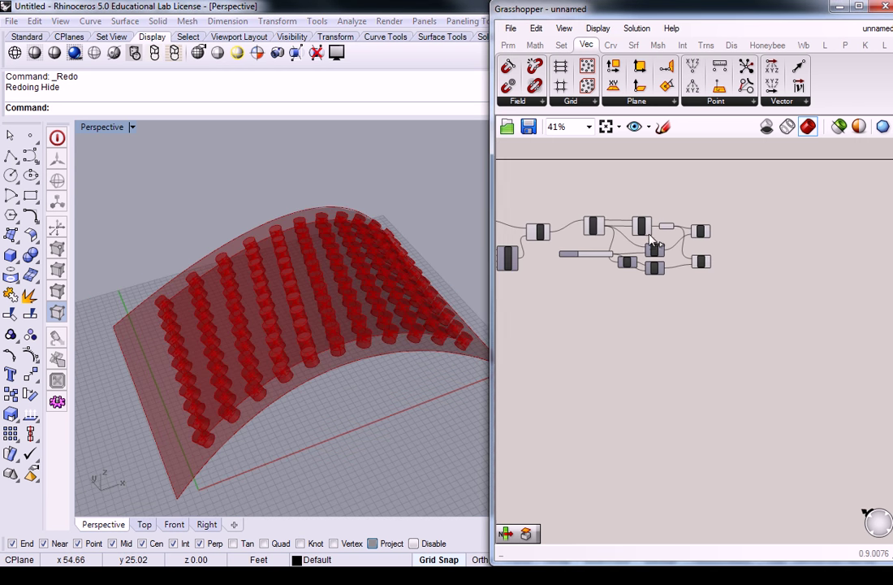
pyautogui.scroll(4, 688, 210)
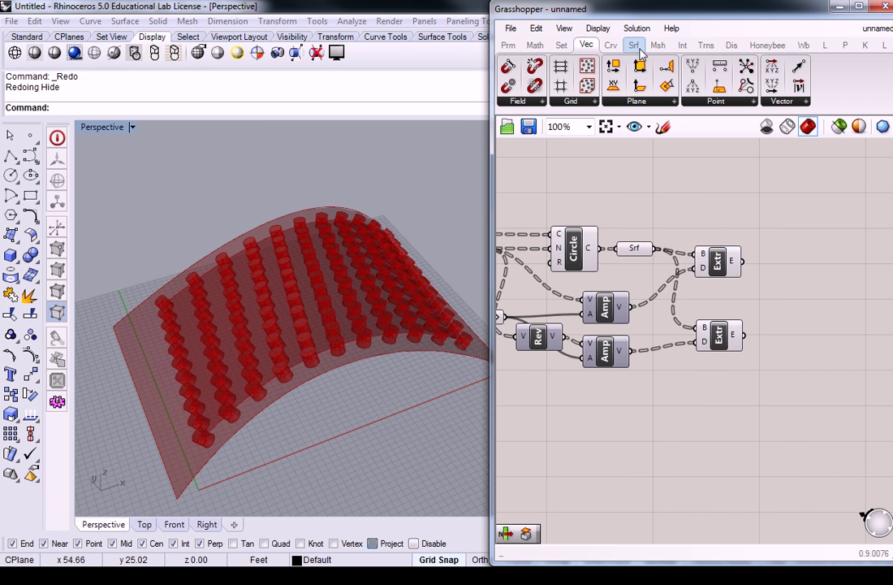
pyautogui.scroll(-3, 769, 256)
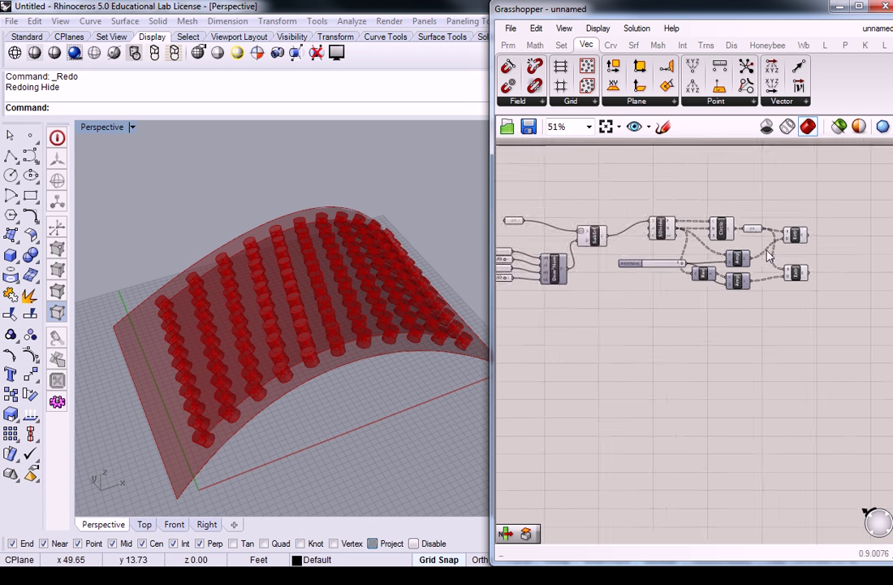
pyautogui.moveTo(769, 256); pyautogui.dragTo(747, 274, button='right')
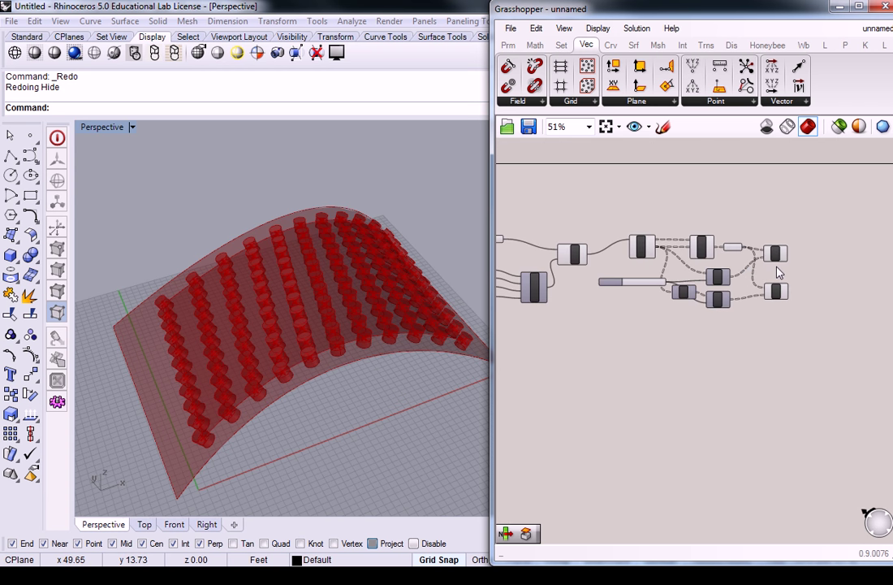
pyautogui.scroll(6, 748, 273)
pyautogui.moveTo(817, 255); pyautogui.dragTo(733, 251, button='right')
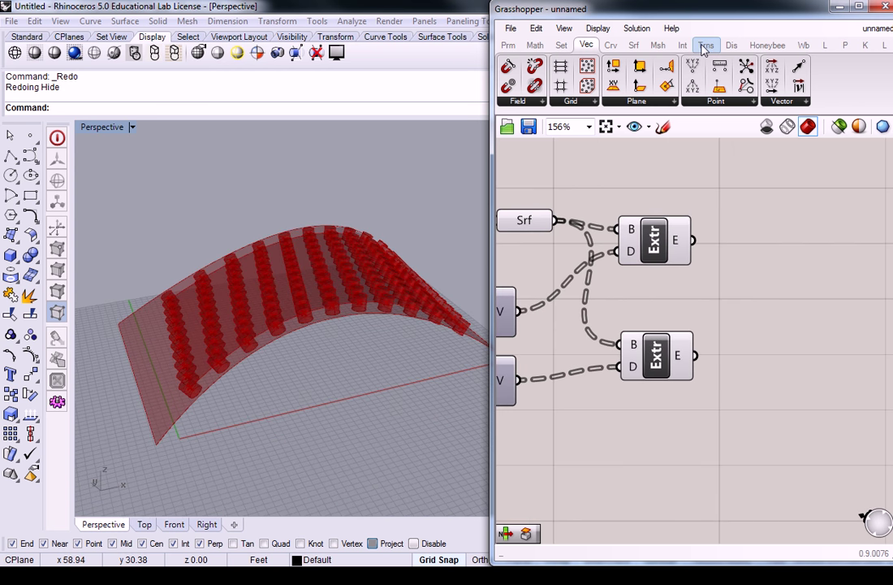
pyautogui.click(634, 44)
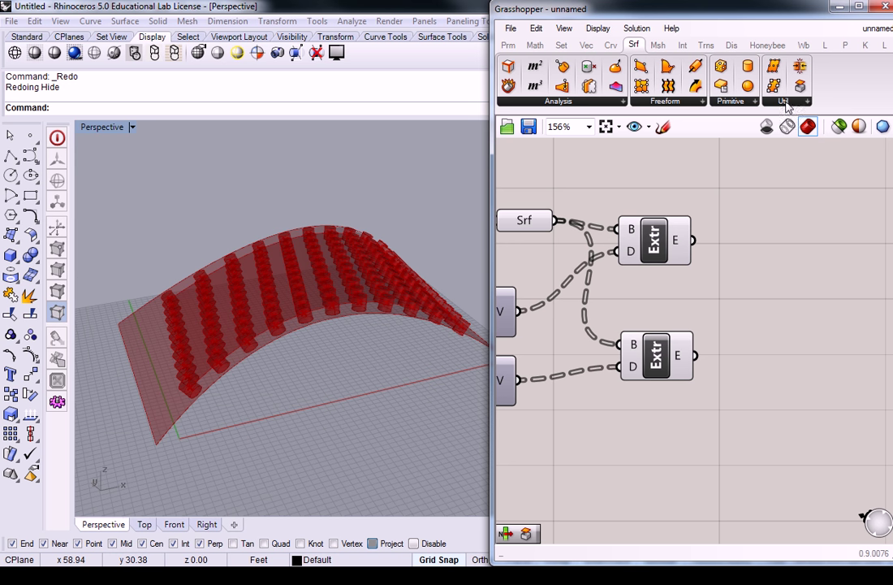
pyautogui.click(706, 45)
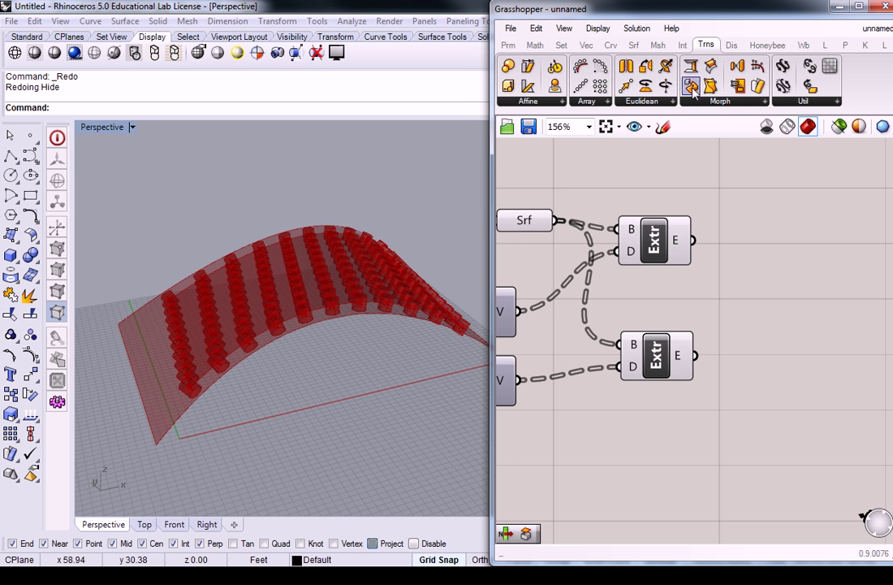
pyautogui.click(682, 46)
pyautogui.click(773, 100)
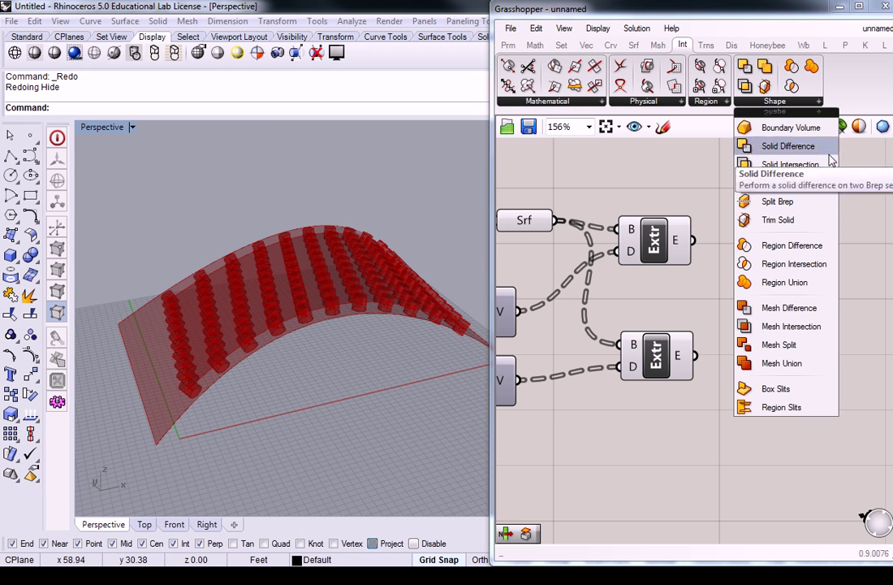
pyautogui.moveTo(775, 183); pyautogui.dragTo(804, 321)
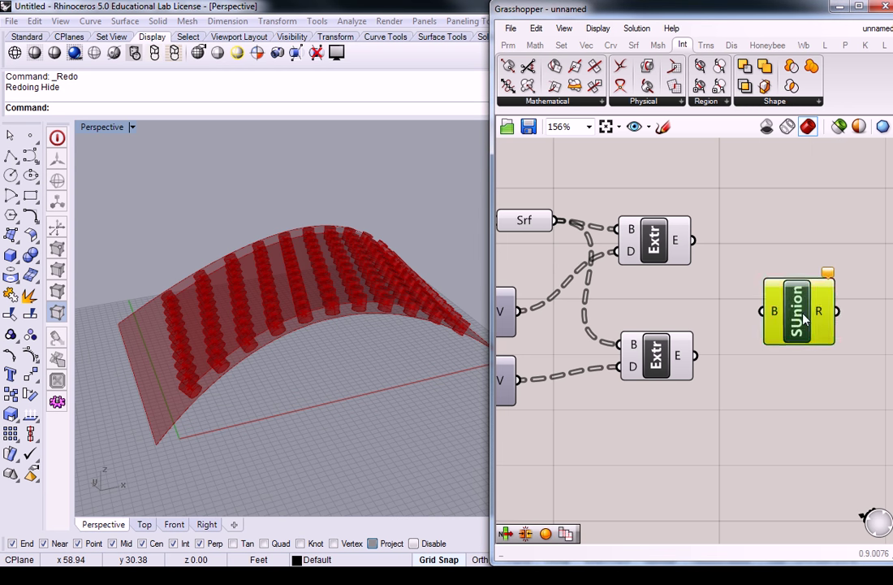
# Step: Connect both Extrudes' E outputs to the Solid Union's B input and place the component midway between their rows
pyautogui.moveTo(695, 241); pyautogui.dragTo(766, 312)
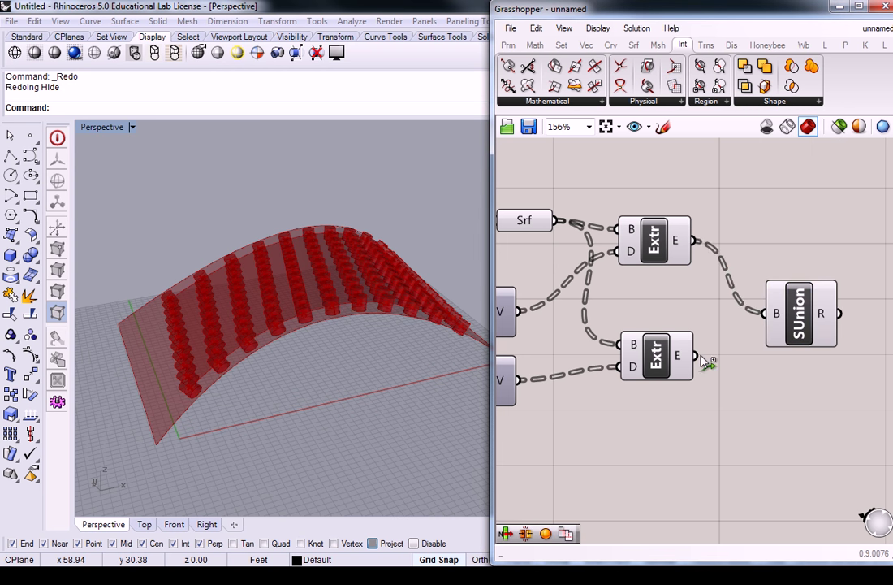
pyautogui.moveTo(704, 362); pyautogui.dragTo(778, 319)
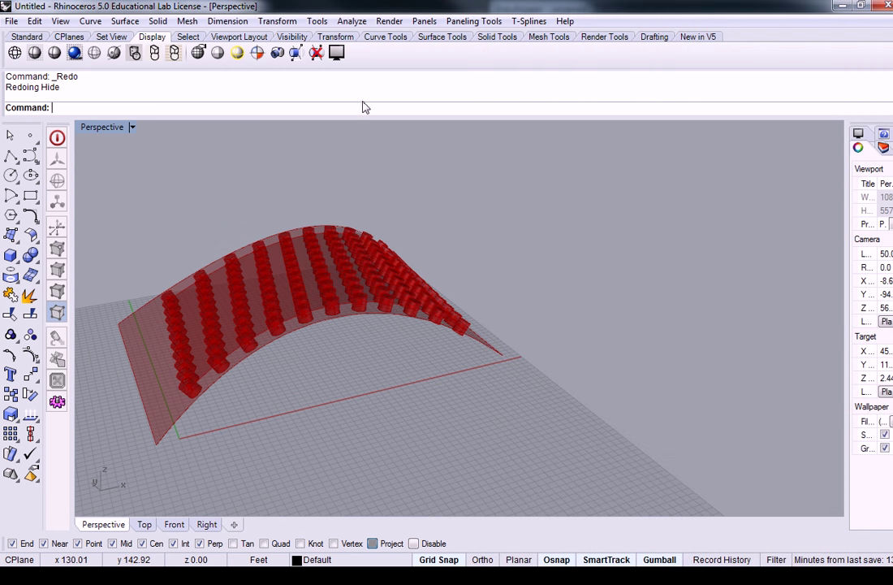
pyautogui.write('Grasshopper')
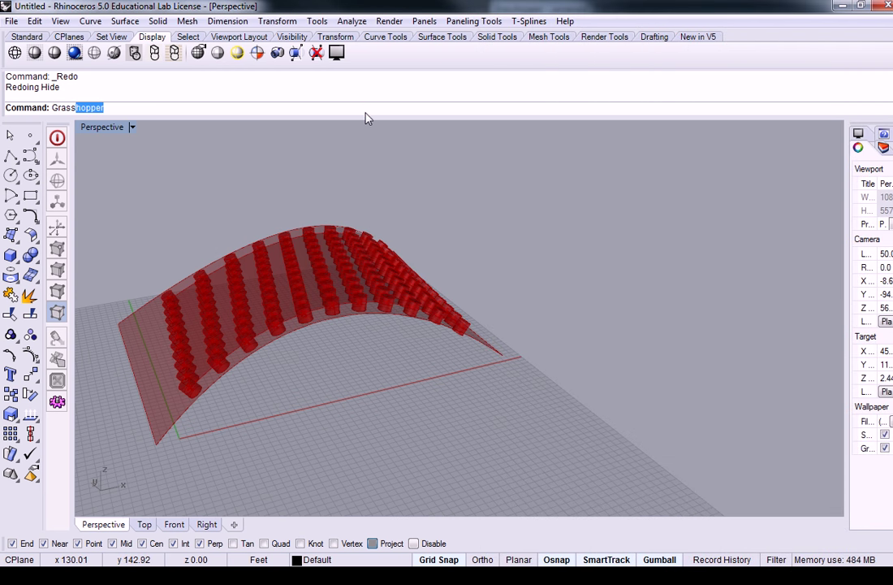
pyautogui.press('Return')
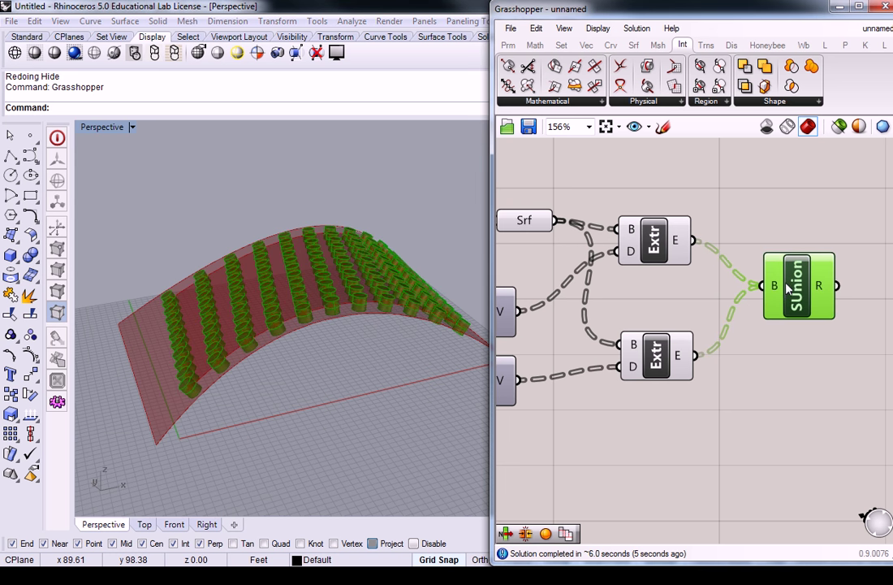
pyautogui.moveTo(782, 325); pyautogui.dragTo(781, 296)
# Step: Flatten the Solid Union's B input and return to the Grasshopper window
pyautogui.moveTo(782, 296)
pyautogui.moveTo(823, 288)
pyautogui.rightClick(776, 287)
pyautogui.click(807, 373)
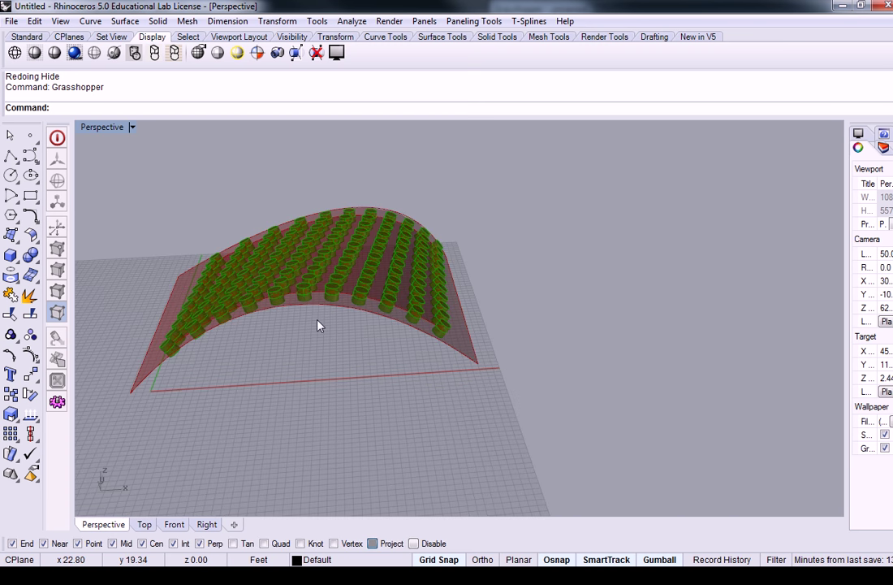
pyautogui.moveTo(320, 325); pyautogui.dragTo(390, 315, button='right')
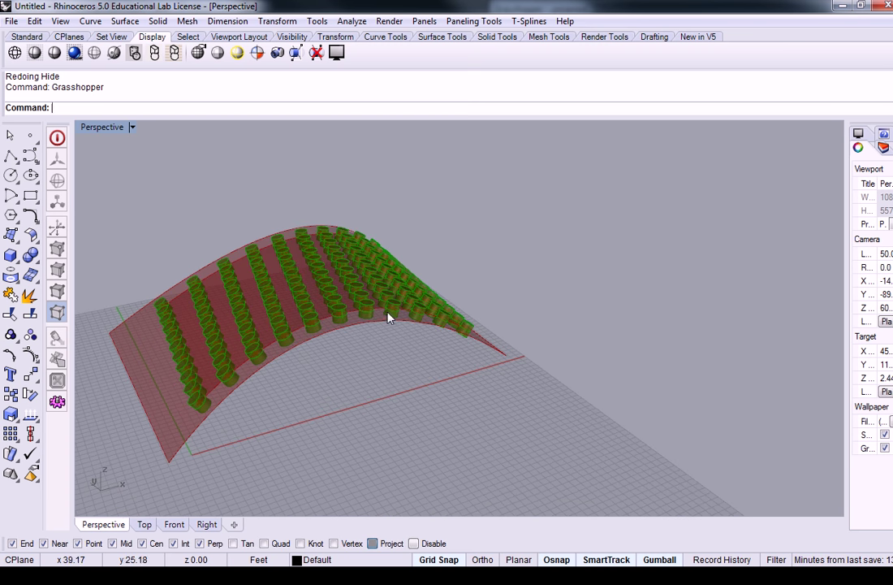
pyautogui.write('G')
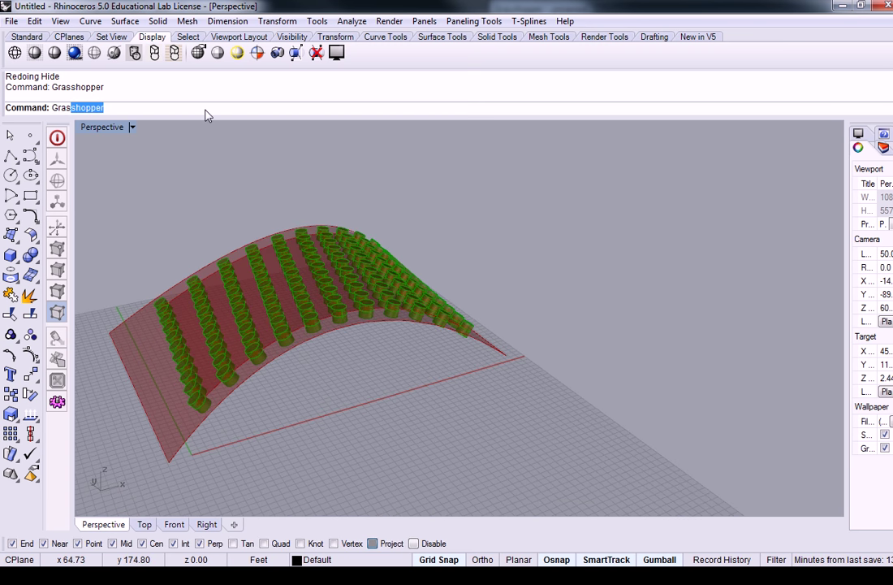
pyautogui.write('ras')
pyautogui.press('Return')
pyautogui.click(760, 230)
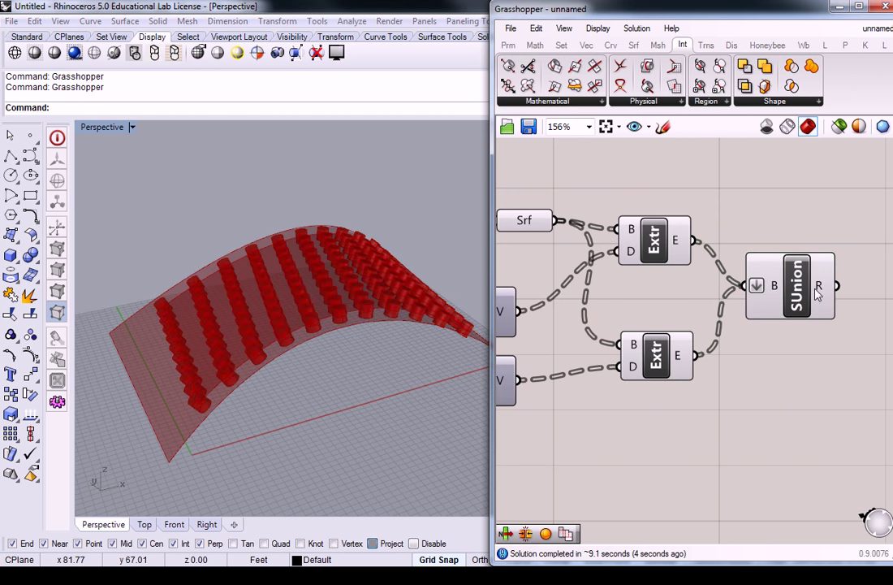
# Step: Inspect the Solid Union's R output data and examine the merged cylinders up close in the viewport
pyautogui.moveTo(817, 294)
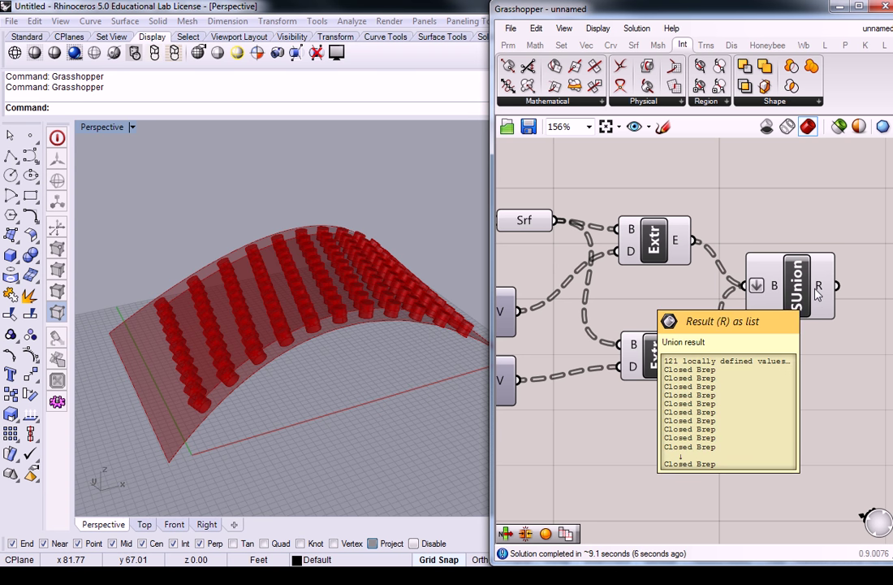
pyautogui.click(812, 294)
pyautogui.moveTo(421, 279); pyautogui.dragTo(123, 375, button='right')
pyautogui.scroll(5, 123, 376)
pyautogui.scroll(-5, 438, 338)
pyautogui.click(708, 202)
# Step: Disable the preview of all components upstream of the Solid Union and check the remaining union geometry
pyautogui.scroll(-7, 710, 200)
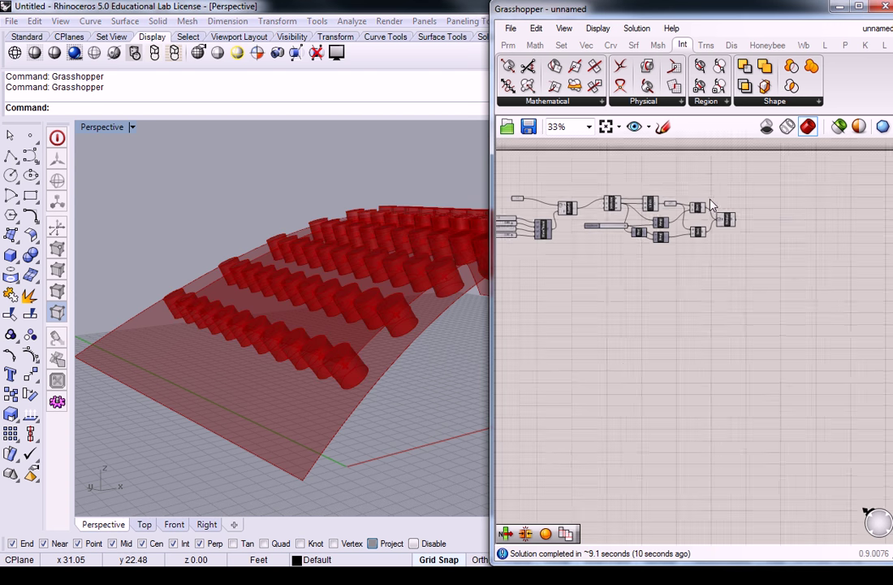
pyautogui.moveTo(712, 160); pyautogui.dragTo(512, 291)
pyautogui.middleClick(568, 211)
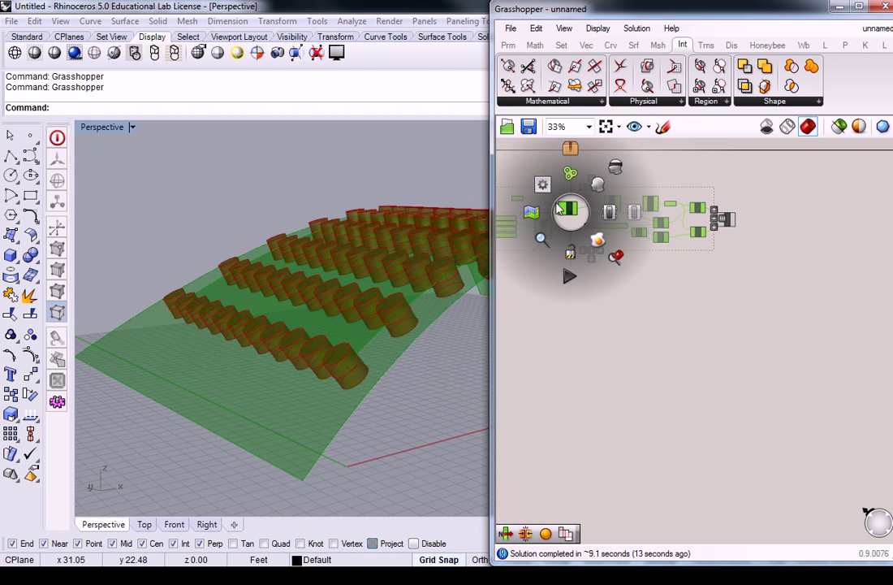
pyautogui.click(617, 167)
pyautogui.moveTo(339, 350); pyautogui.dragTo(419, 361, button='right')
pyautogui.click(712, 303)
pyautogui.scroll(2, 780, 281)
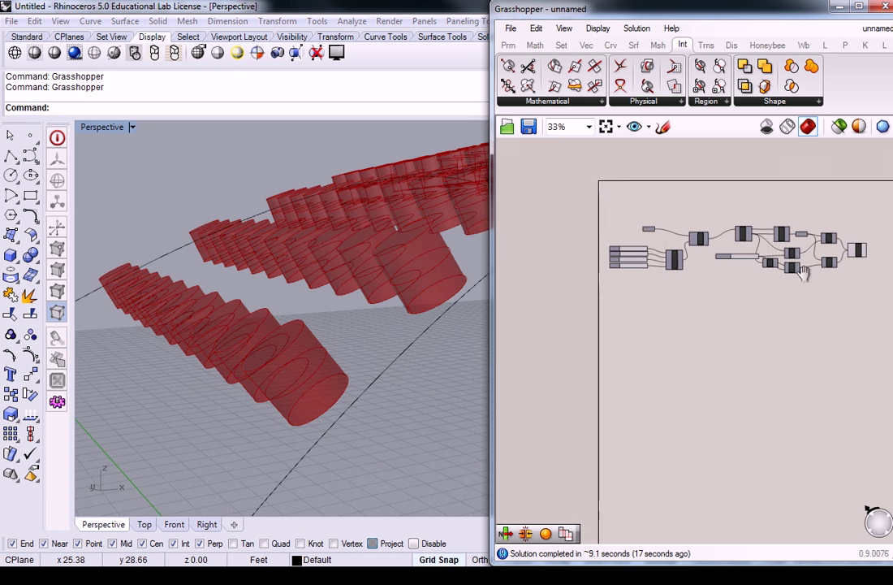
pyautogui.scroll(3, 802, 274)
pyautogui.click(767, 282)
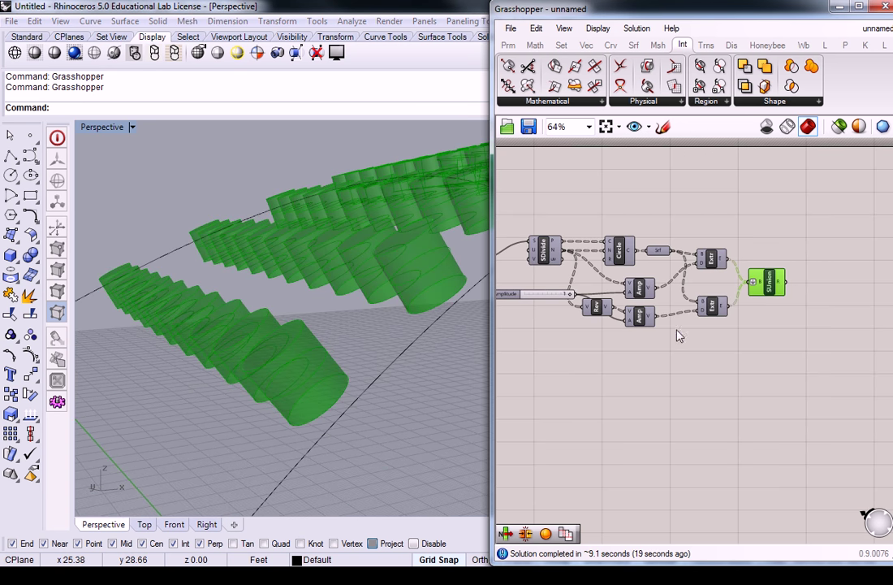
pyautogui.click(715, 352)
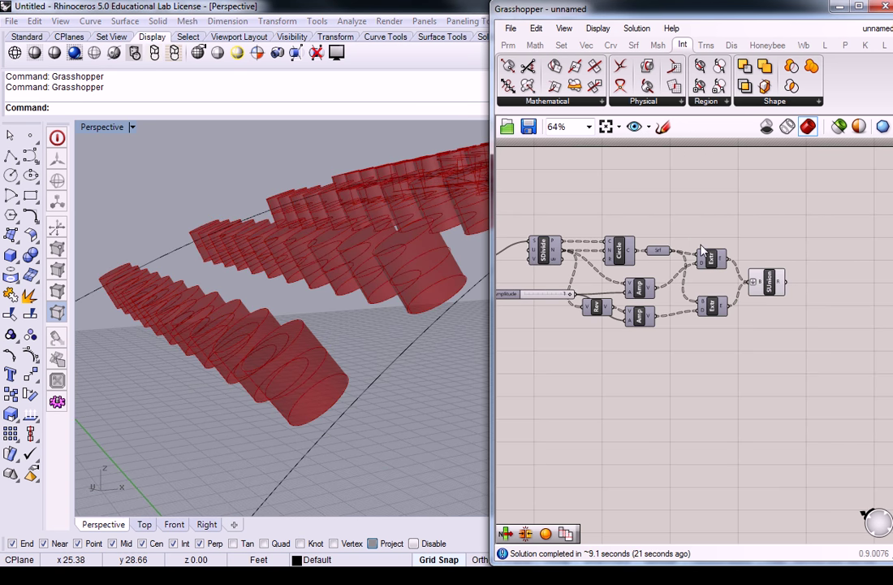
# Step: Turn on the preview of the SubSrf component
pyautogui.moveTo(543, 230); pyautogui.dragTo(634, 213, button='right')
pyautogui.click(550, 241)
pyautogui.rightClick(555, 241)
pyautogui.click(595, 268)
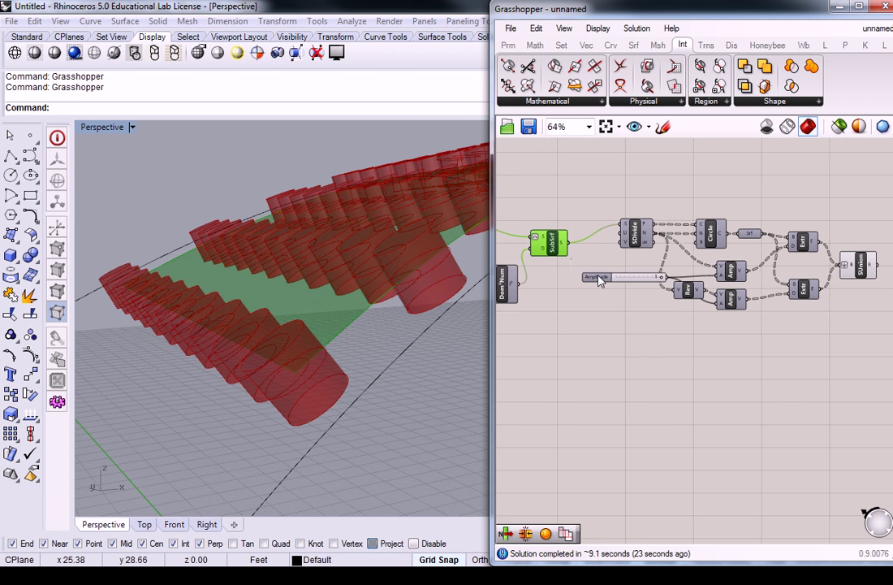
# Step: Turn on the preview of the Surface parameter feeding SubSrf and turn SubSrf's preview back off
pyautogui.moveTo(552, 219); pyautogui.dragTo(674, 221, button='right')
pyautogui.click(575, 227)
pyautogui.rightClick(575, 226)
pyautogui.click(611, 244)
pyautogui.click(662, 240)
pyautogui.rightClick(660, 235)
pyautogui.click(705, 293)
# Step: Examine how the union cylinders pass through the arch surface, highlighting the Solid Union's geometry
pyautogui.moveTo(412, 247); pyautogui.dragTo(351, 304, button='right')
pyautogui.scroll(-5, 359, 313)
pyautogui.moveTo(413, 301); pyautogui.dragTo(330, 343, button='right')
pyautogui.scroll(-4, 791, 195)
pyautogui.scroll(2, 637, 276)
pyautogui.click(629, 282)
pyautogui.moveTo(867, 269); pyautogui.dragTo(711, 277, button='right')
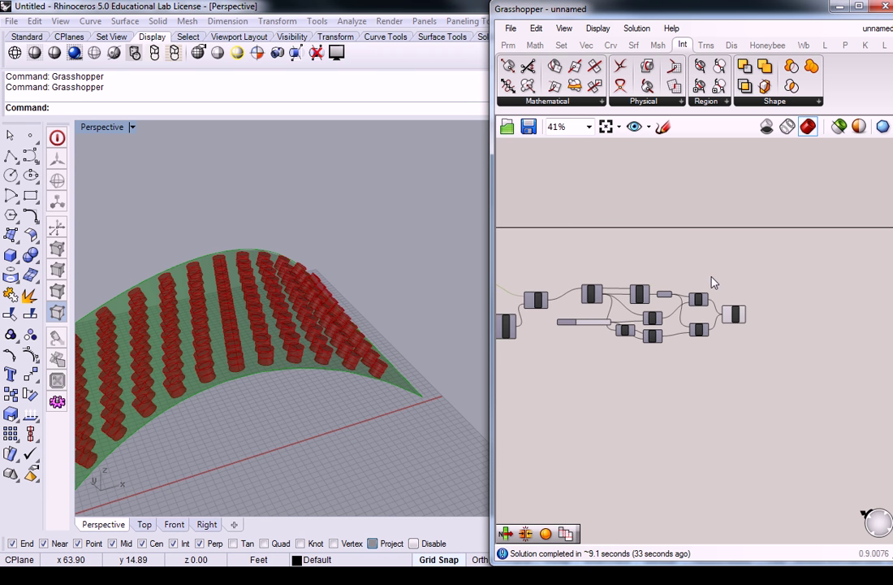
pyautogui.click(731, 316)
pyautogui.scroll(3, 735, 313)
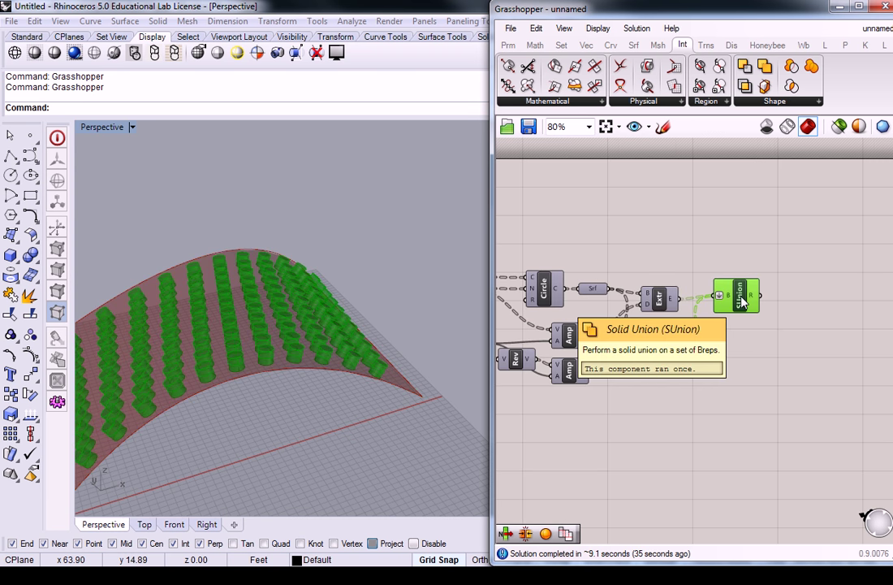
# Step: Add a Solid Difference component after the Solid Union
pyautogui.click(751, 226)
pyautogui.click(775, 101)
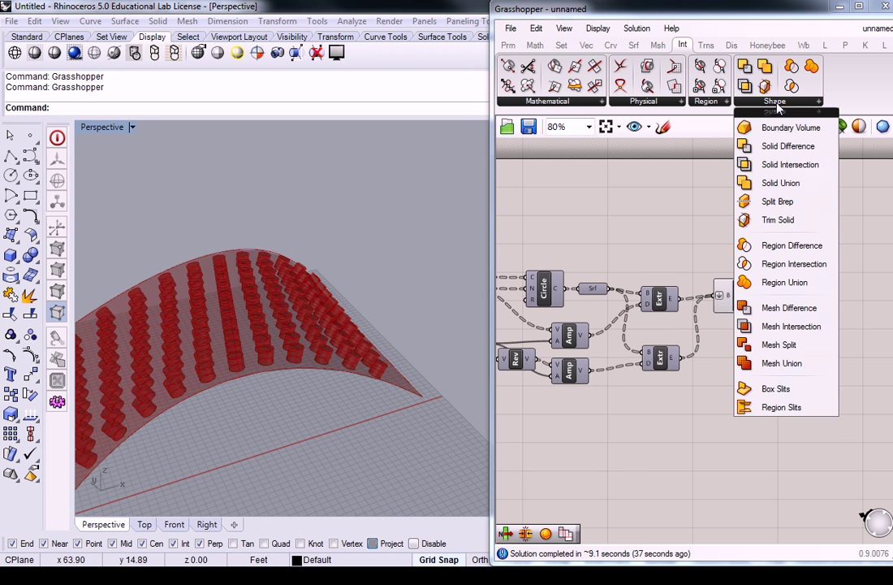
pyautogui.click(768, 146)
pyautogui.click(800, 266)
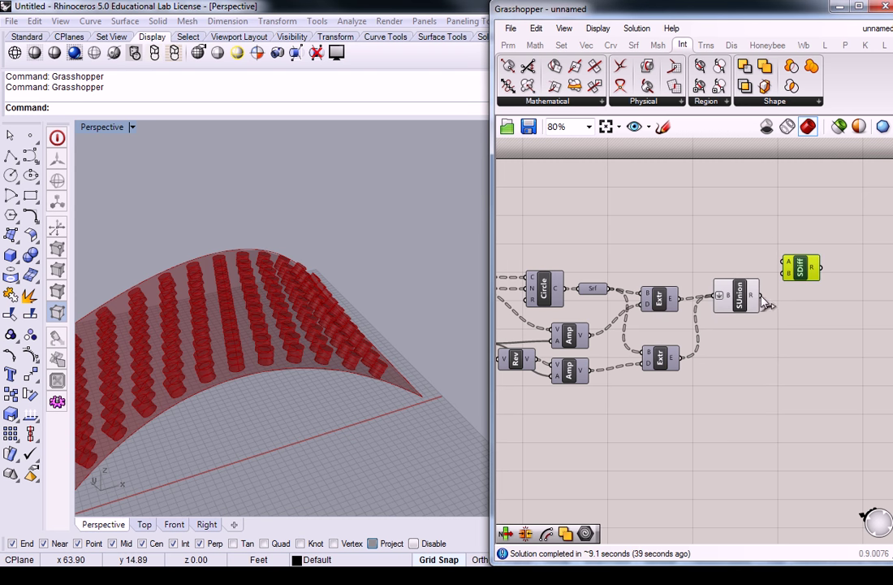
pyautogui.scroll(-3, 768, 302)
pyautogui.moveTo(578, 257); pyautogui.dragTo(863, 260)
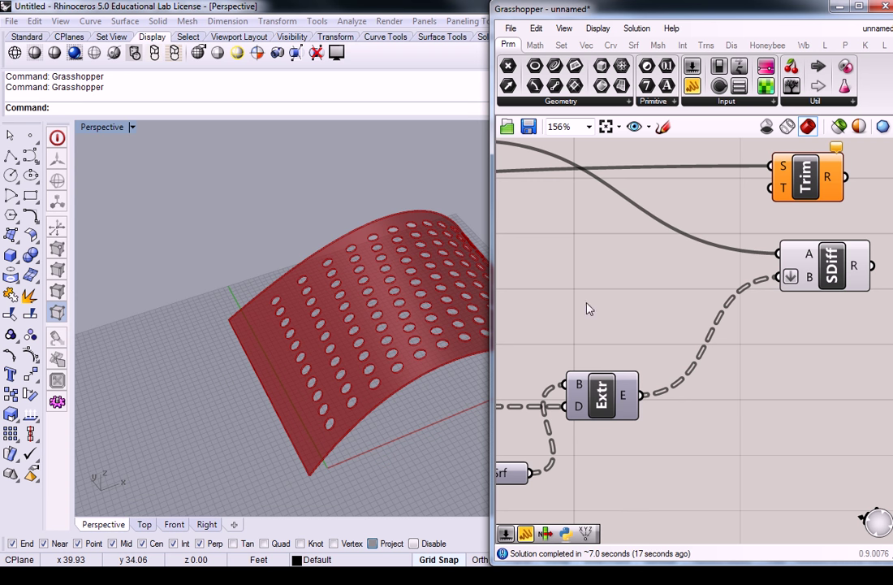
# Step: Examine the perforated arch in the viewport and the reworked definition that leads to the Solid Difference
pyautogui.scroll(-4, 636, 244)
pyautogui.moveTo(658, 270); pyautogui.dragTo(730, 283, button='right')
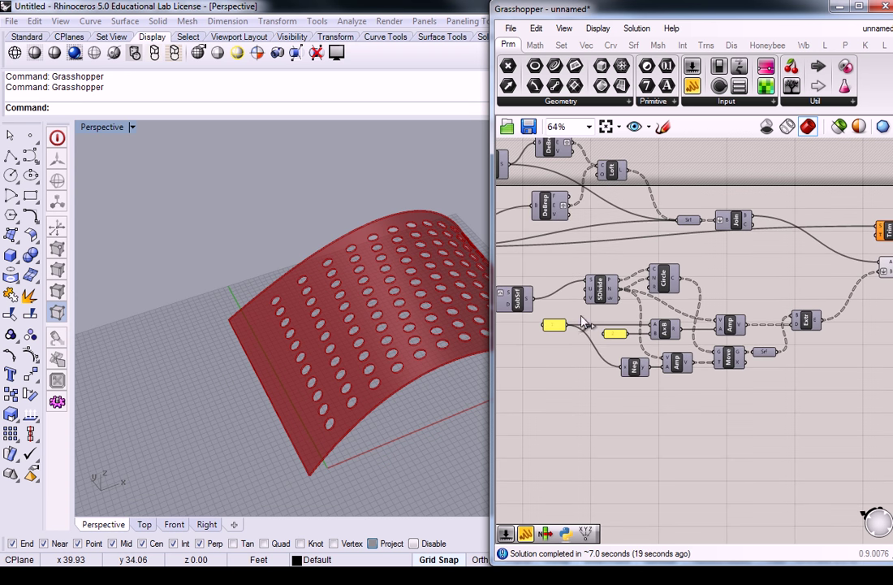
pyautogui.moveTo(378, 333); pyautogui.dragTo(400, 290, button='right')
pyautogui.moveTo(713, 300); pyautogui.dragTo(693, 330, button='right')
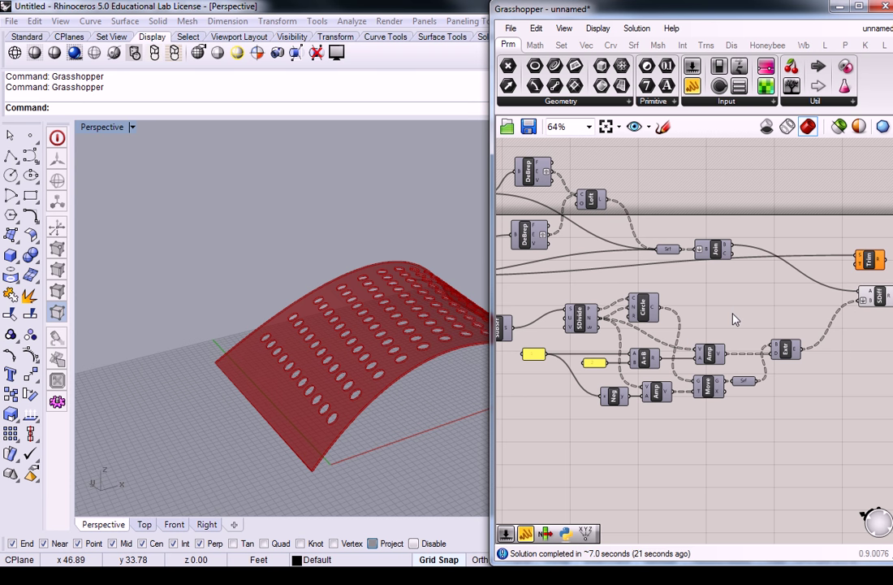
pyautogui.moveTo(333, 272); pyautogui.dragTo(342, 329, button='right')
pyautogui.scroll(3, 402, 325)
pyautogui.moveTo(418, 322); pyautogui.dragTo(395, 289, button='right')
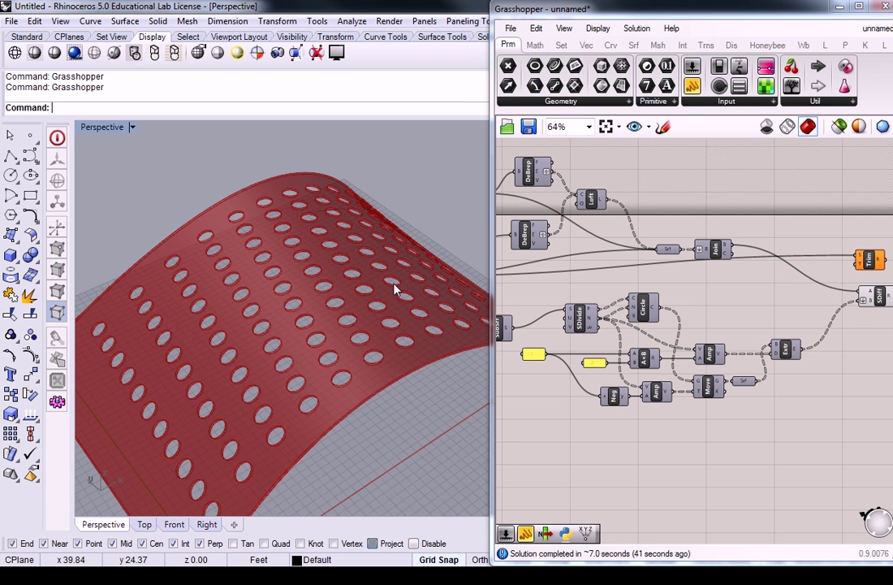
pyautogui.scroll(3, 722, 381)
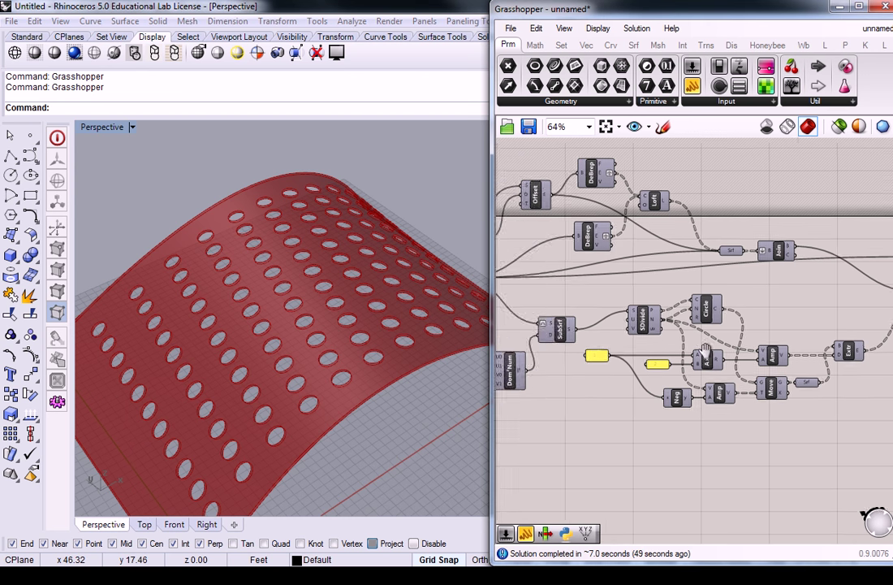
# Step: Turn on the previews of the Move and Circle components and view their circles against the arch
pyautogui.scroll(-1, 726, 384)
pyautogui.moveTo(738, 340); pyautogui.dragTo(714, 331, button='right')
pyautogui.moveTo(788, 381); pyautogui.dragTo(756, 371, button='right')
pyautogui.click(773, 408)
pyautogui.rightClick(775, 414)
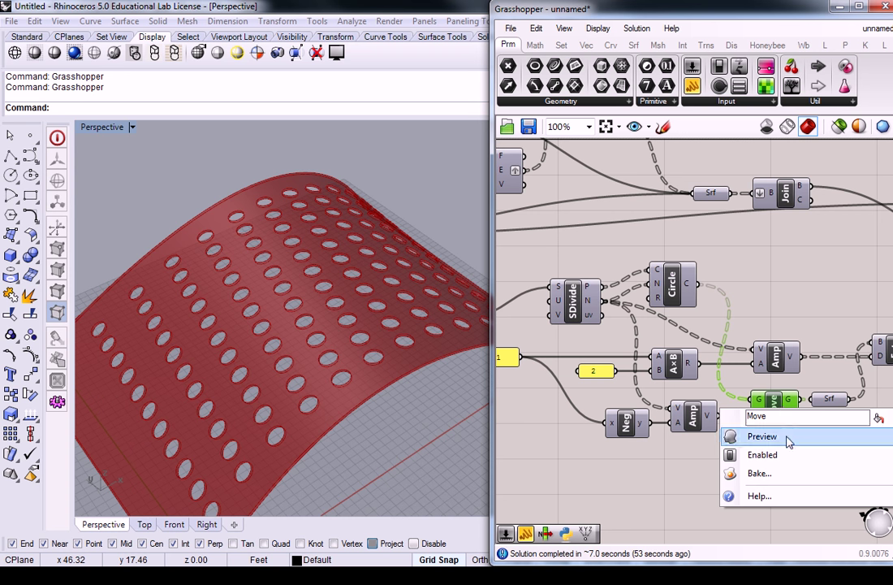
pyautogui.click(788, 433)
pyautogui.moveTo(381, 293); pyautogui.dragTo(223, 291, button='right')
pyautogui.rightClick(690, 297)
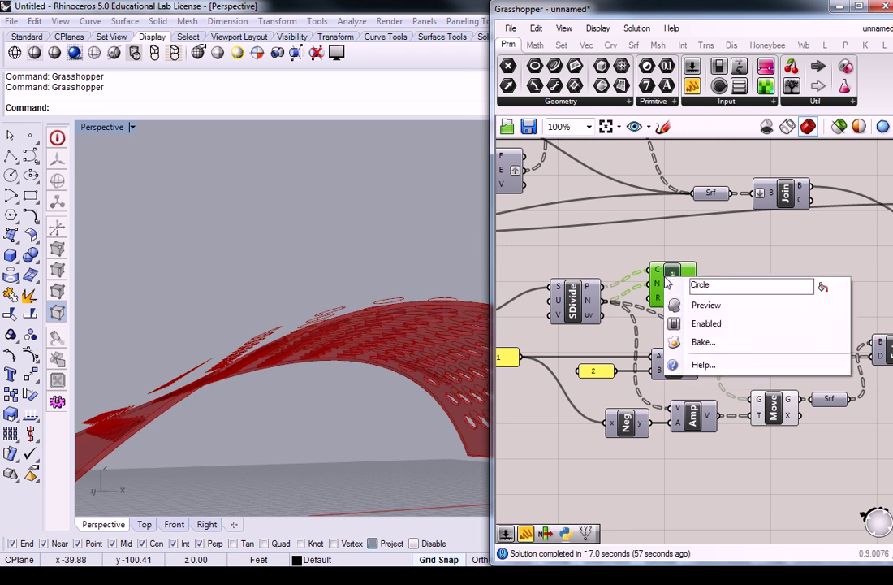
pyautogui.click(707, 303)
pyautogui.moveTo(272, 313); pyautogui.dragTo(400, 363, button='right')
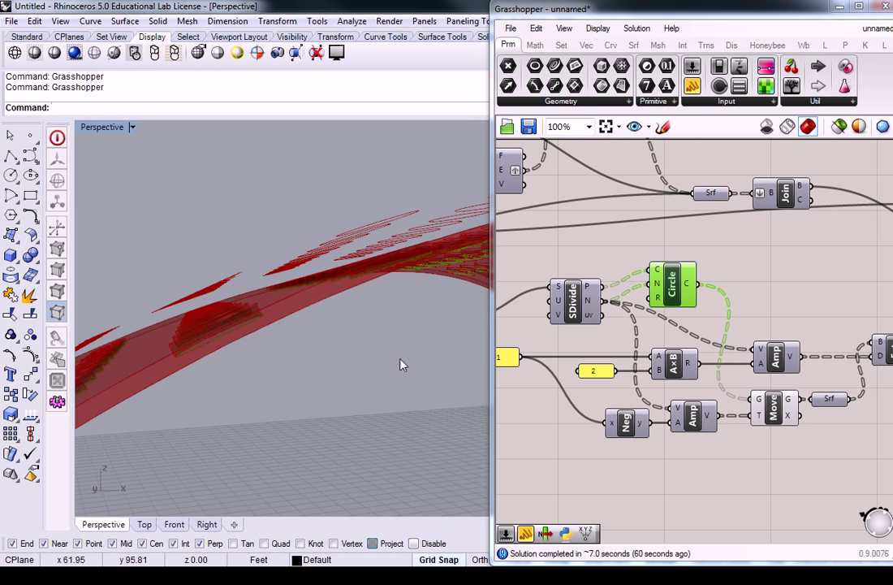
# Step: Examine how the circles are moved along the negated surface normals by highlighting the Circle, Amplitude and Move components
pyautogui.moveTo(683, 292); pyautogui.dragTo(682, 287)
pyautogui.click(777, 415)
pyautogui.moveTo(301, 268); pyautogui.dragTo(423, 327, button='right')
pyautogui.moveTo(532, 374); pyautogui.dragTo(573, 365, button='right')
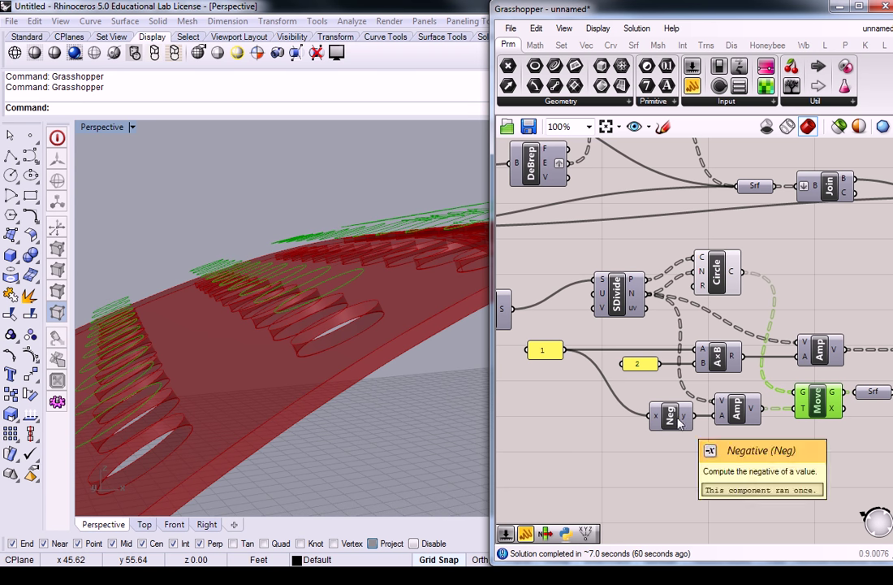
pyautogui.click(745, 415)
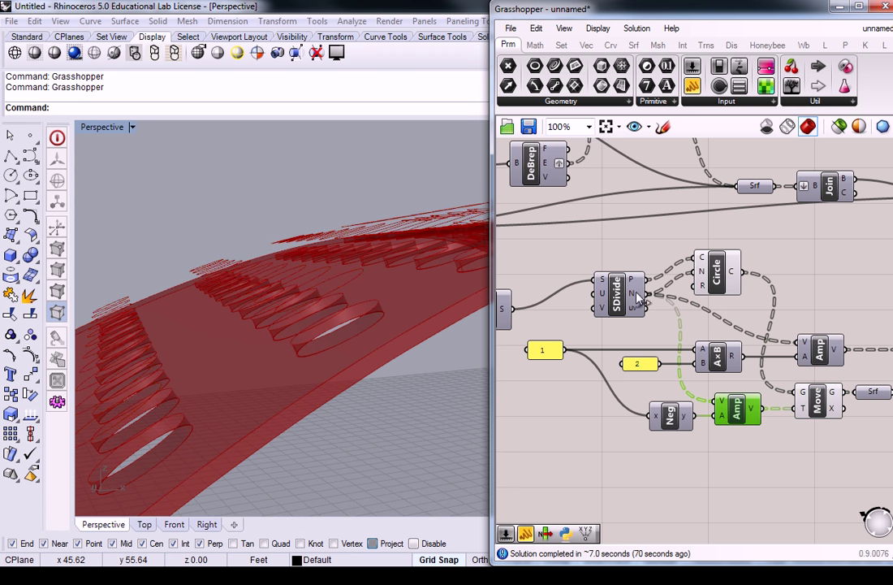
pyautogui.moveTo(664, 342); pyautogui.dragTo(632, 345, button='right')
pyautogui.click(785, 406)
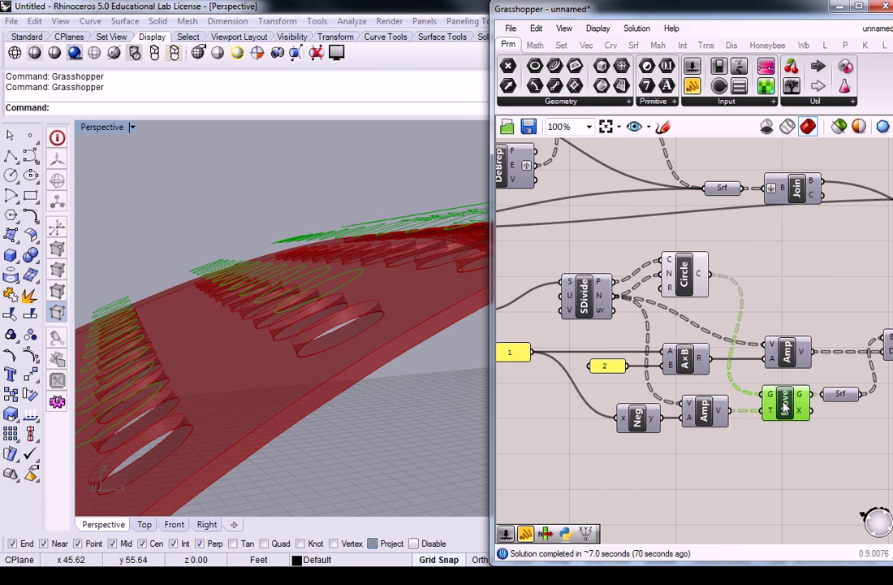
pyautogui.moveTo(792, 394); pyautogui.dragTo(704, 384, button='right')
# Step: Turn on the preview of the Extrude component and inspect its cylinders as the B input of Solid Difference
pyautogui.click(823, 341)
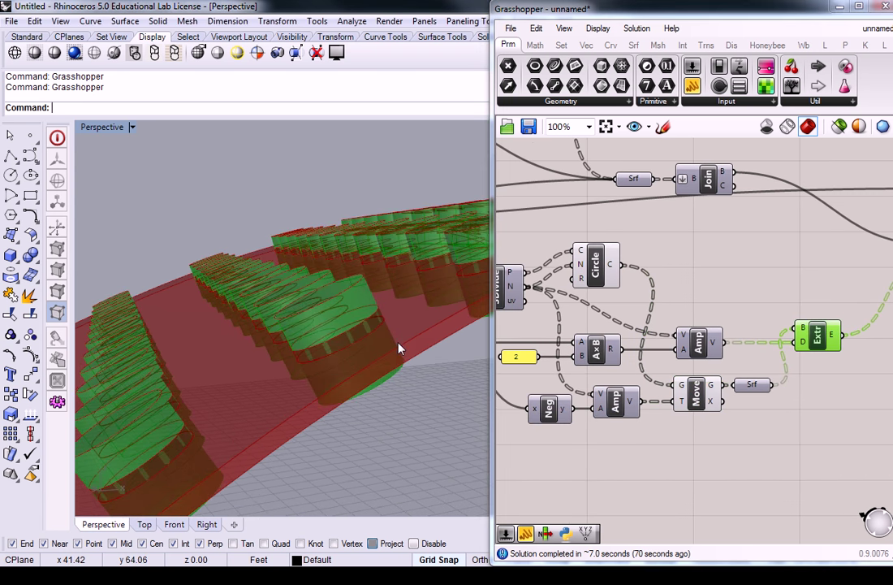
pyautogui.moveTo(596, 359); pyautogui.dragTo(689, 341, button='right')
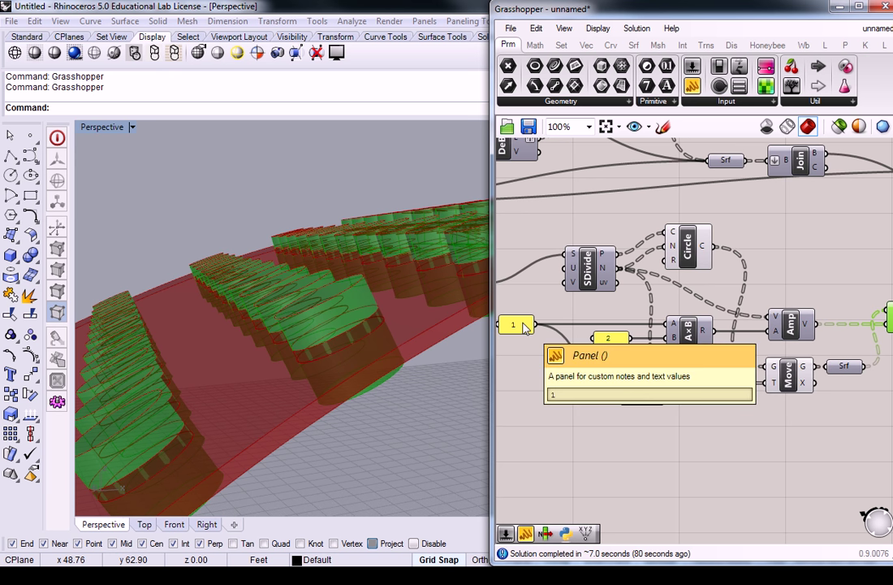
pyautogui.moveTo(818, 324); pyautogui.dragTo(704, 329, button='right')
pyautogui.moveTo(780, 316); pyautogui.dragTo(646, 341, button='right')
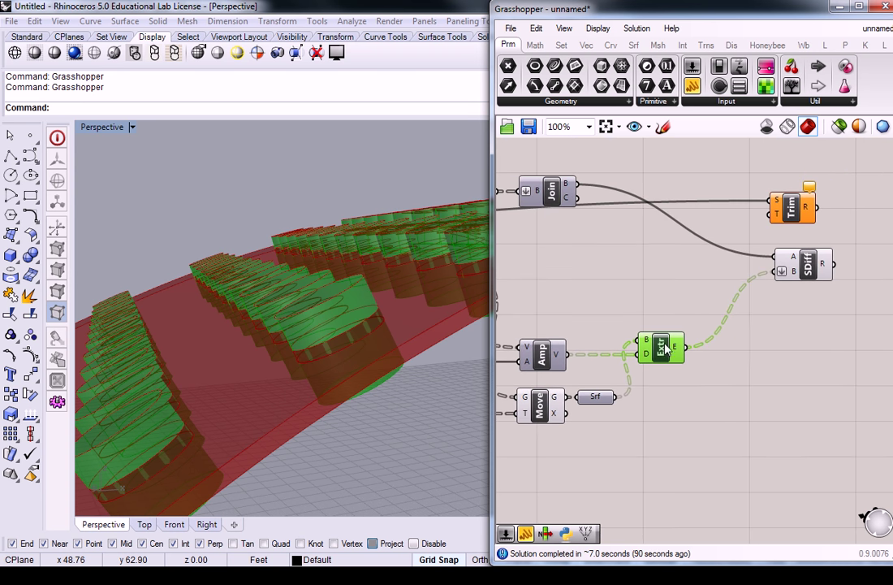
pyautogui.click(756, 331)
pyautogui.moveTo(766, 319); pyautogui.dragTo(783, 323, button='right')
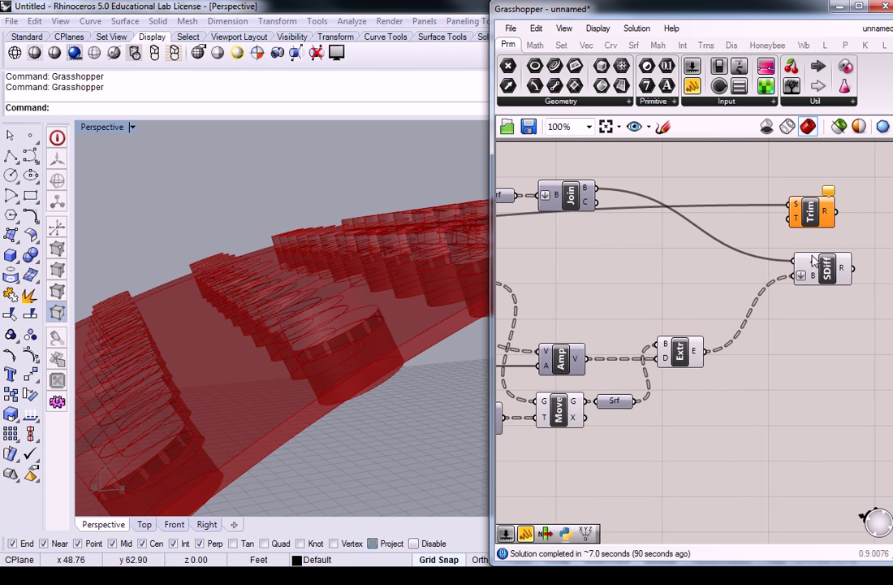
pyautogui.moveTo(815, 281)
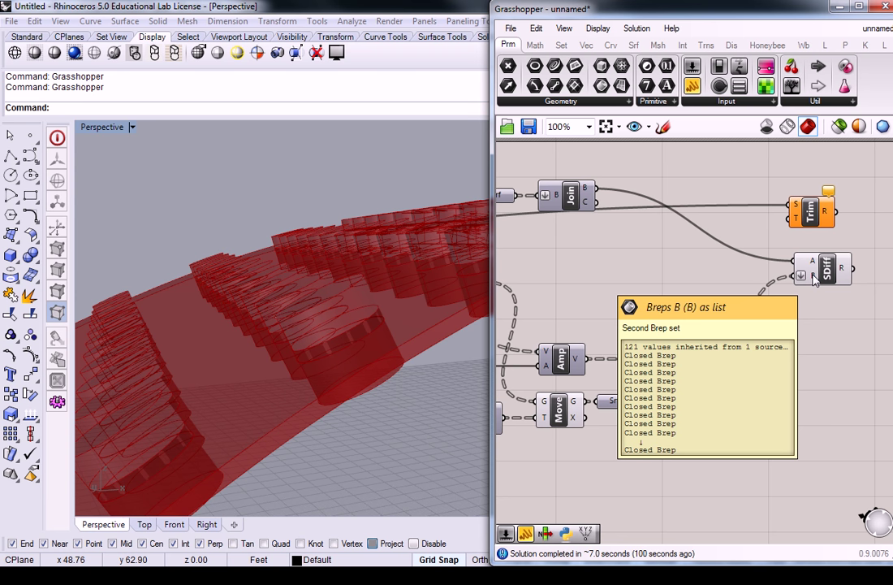
# Step: Turn off the previews of the selected components between Surface Divide and Extrude, and highlight the Solid Difference result
pyautogui.click(822, 268)
pyautogui.scroll(-3, 757, 276)
pyautogui.moveTo(566, 356); pyautogui.dragTo(847, 227)
pyautogui.middleClick(808, 288)
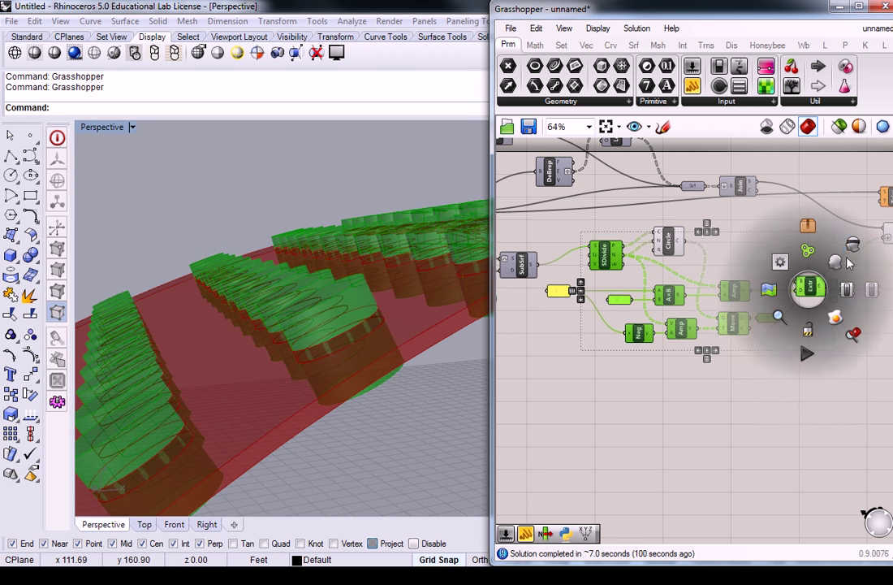
pyautogui.click(853, 245)
pyautogui.moveTo(823, 243); pyautogui.dragTo(781, 281, button='right')
pyautogui.click(853, 268)
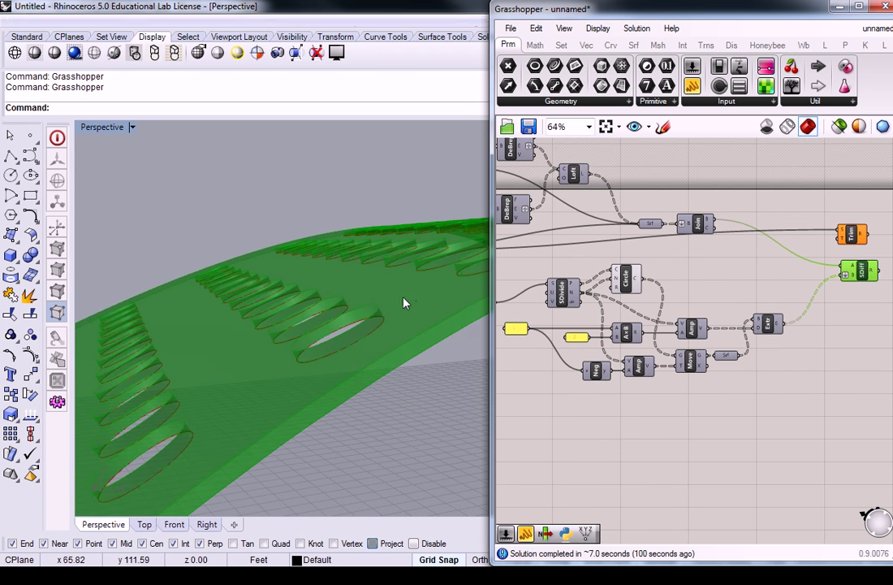
# Step: Examine the perforated arch and trace the definition back to the thickness slider and Negative component feeding Offset
pyautogui.moveTo(405, 303); pyautogui.dragTo(409, 355, button='right')
pyautogui.scroll(-6, 410, 358)
pyautogui.moveTo(809, 294); pyautogui.dragTo(729, 318, button='right')
pyautogui.scroll(3, 732, 311)
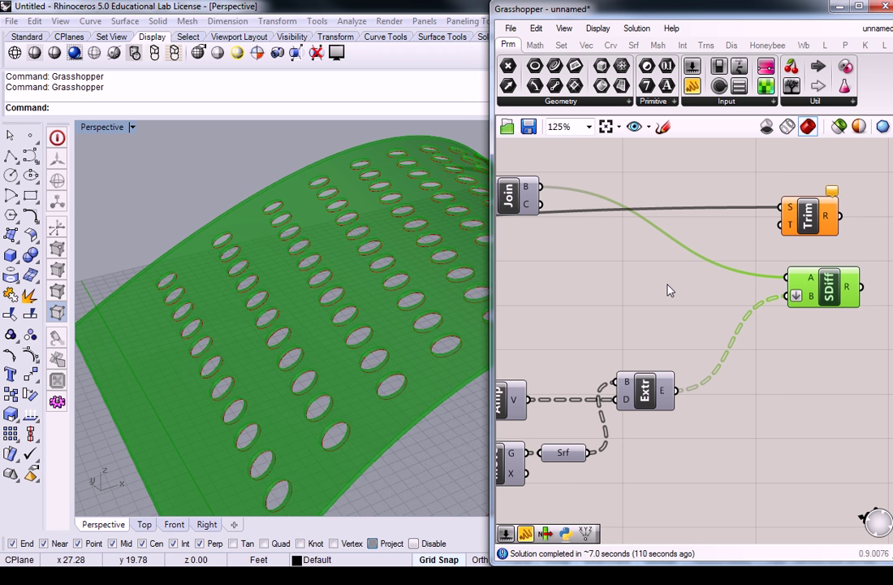
pyautogui.moveTo(621, 248); pyautogui.dragTo(752, 268, button='right')
pyautogui.scroll(-3, 755, 272)
pyautogui.moveTo(684, 261); pyautogui.dragTo(855, 321, button='right')
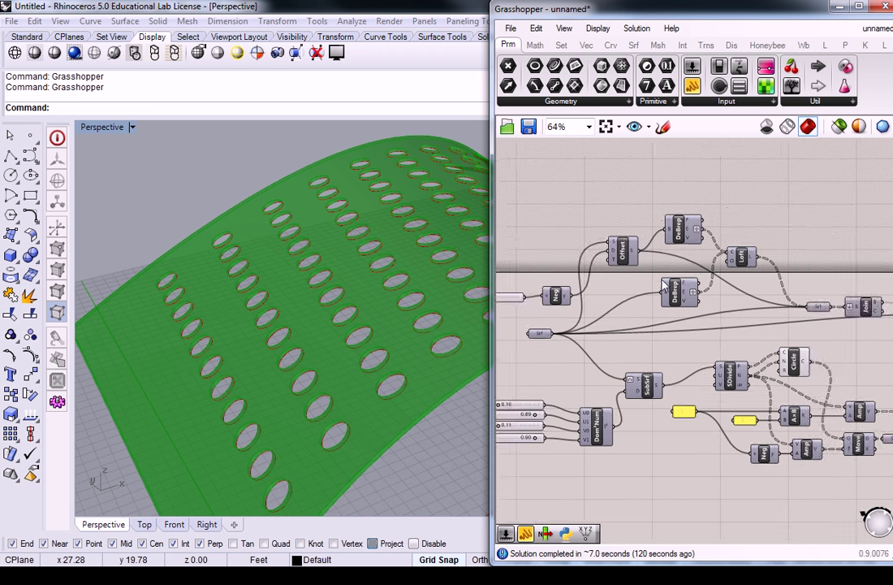
pyautogui.moveTo(691, 282); pyautogui.dragTo(741, 279, button='right')
pyautogui.scroll(1, 650, 294)
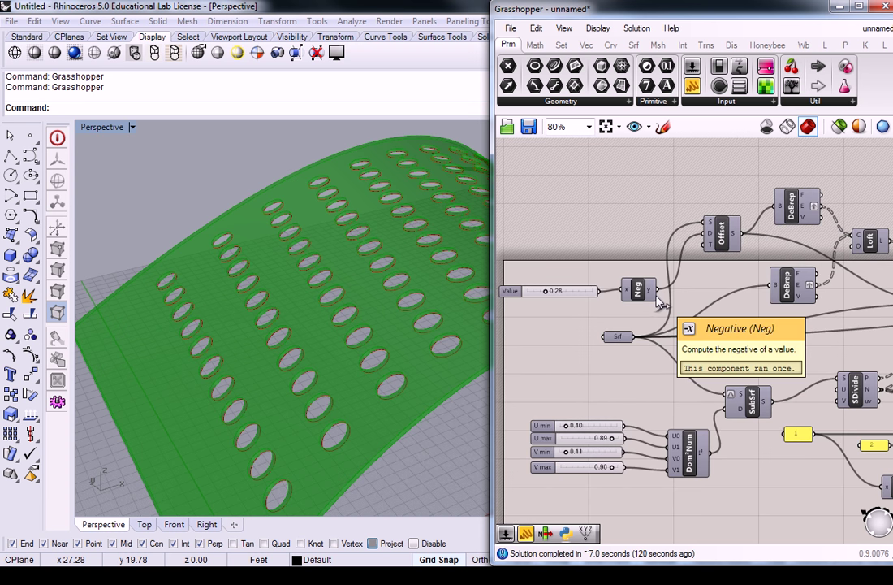
pyautogui.click(591, 292)
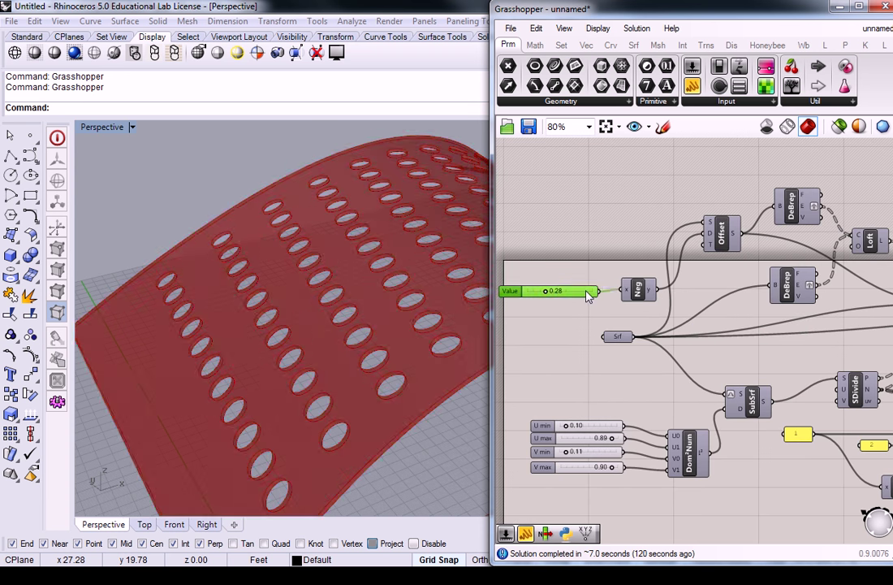
# Step: Turn on the preview of the Offset component and view the offset surface from a lower angle
pyautogui.click(720, 248)
pyautogui.moveTo(719, 247); pyautogui.dragTo(590, 258, button='right')
pyautogui.rightClick(590, 256)
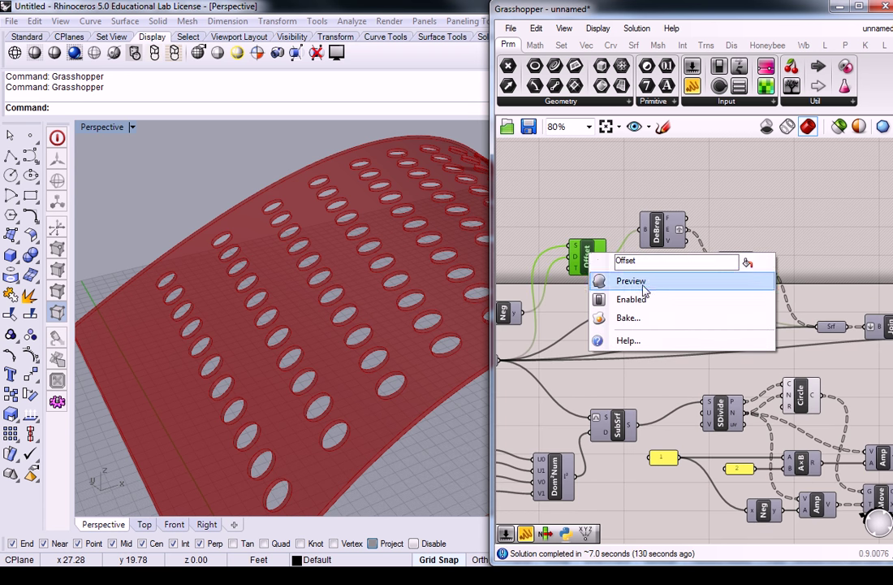
pyautogui.click(629, 282)
pyautogui.moveTo(370, 383); pyautogui.dragTo(385, 306, button='right')
# Step: Turn off the preview of the Solid Difference component
pyautogui.click(731, 340)
pyautogui.scroll(-3, 731, 340)
pyautogui.scroll(2, 862, 359)
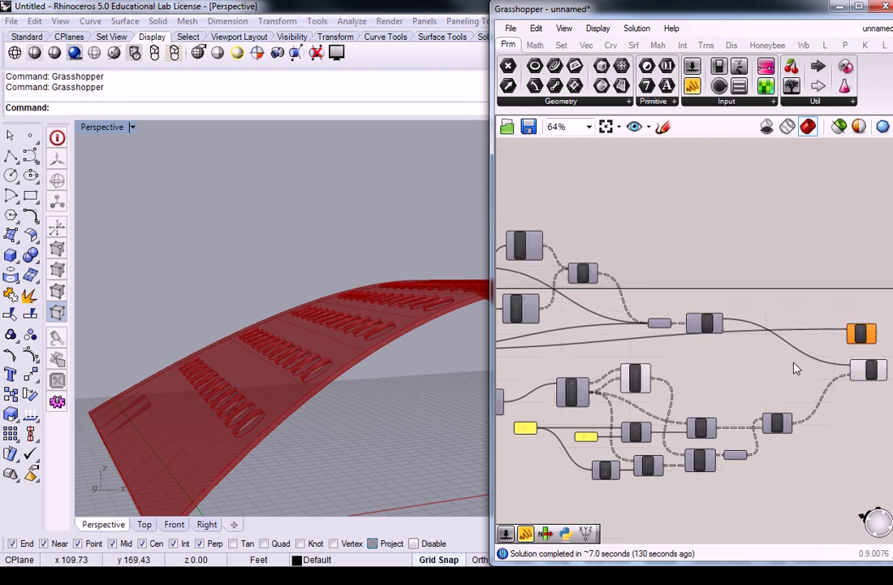
pyautogui.click(868, 373)
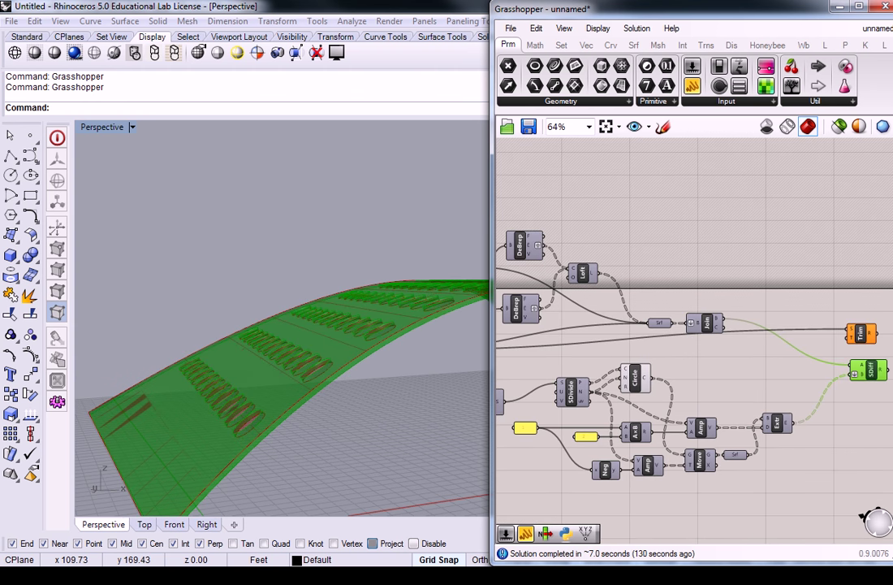
pyautogui.moveTo(584, 424); pyautogui.dragTo(608, 440, button='right')
# Step: Turn on the preview of the source Surface parameter and view it together with the offset surface
pyautogui.moveTo(543, 325); pyautogui.dragTo(766, 311, button='right')
pyautogui.scroll(2, 655, 312)
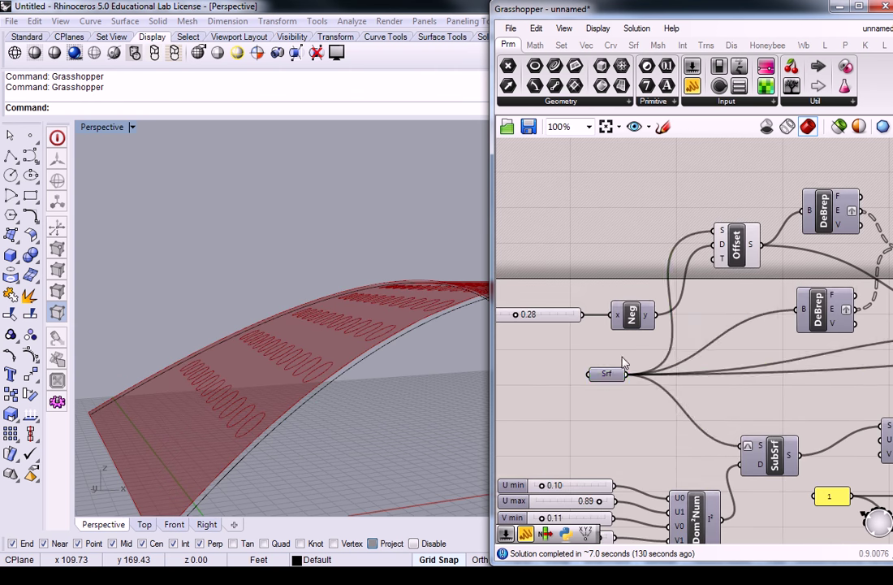
pyautogui.click(612, 376)
pyautogui.rightClick(613, 378)
pyautogui.click(662, 245)
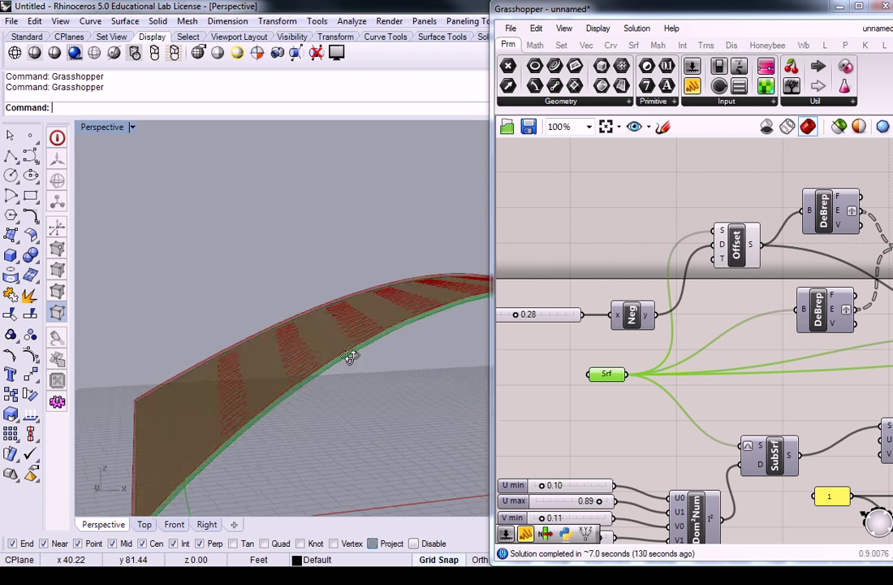
pyautogui.moveTo(355, 359); pyautogui.dragTo(372, 369, button='right')
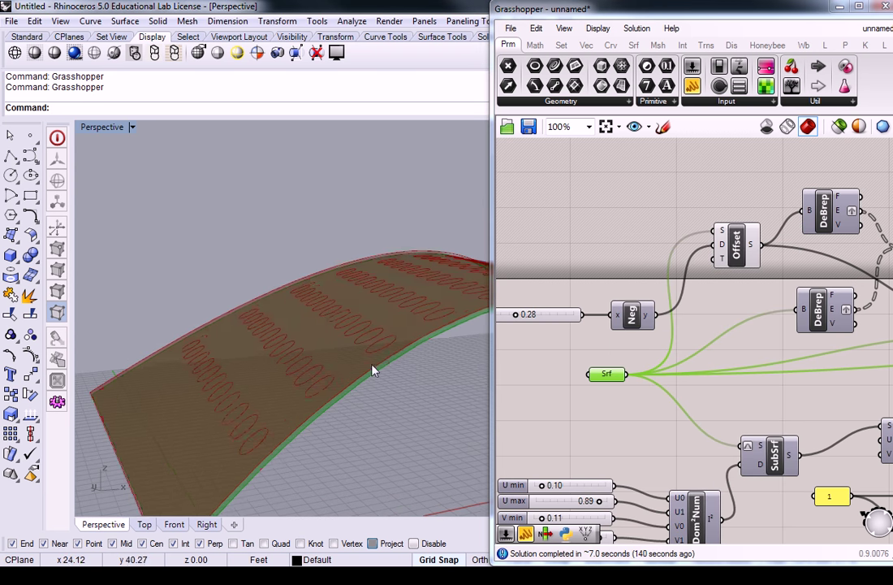
# Step: Examine the two Deconstruct Brep components and the grafted edges output of the one fed by Offset
pyautogui.click(778, 333)
pyautogui.moveTo(778, 333); pyautogui.dragTo(620, 376, button='right')
pyautogui.click(662, 353)
pyautogui.click(666, 256)
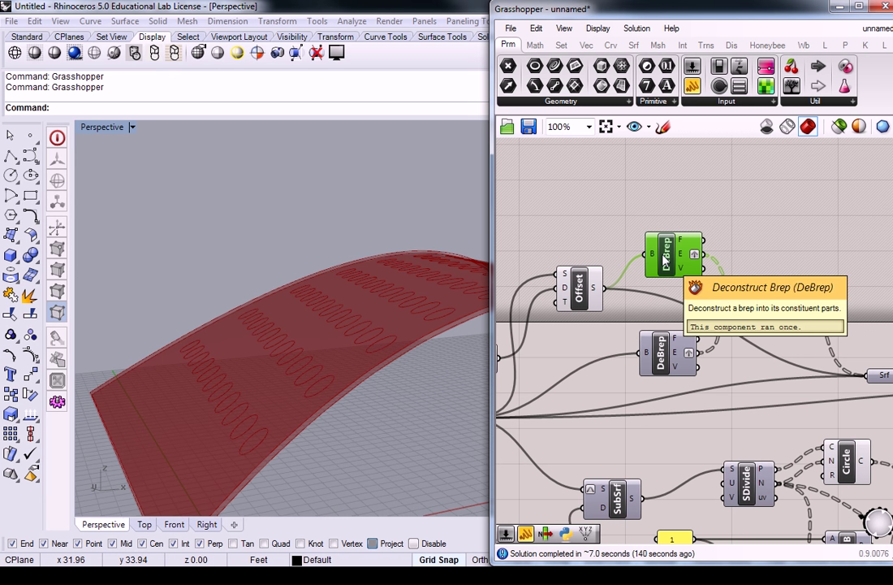
pyautogui.moveTo(687, 258)
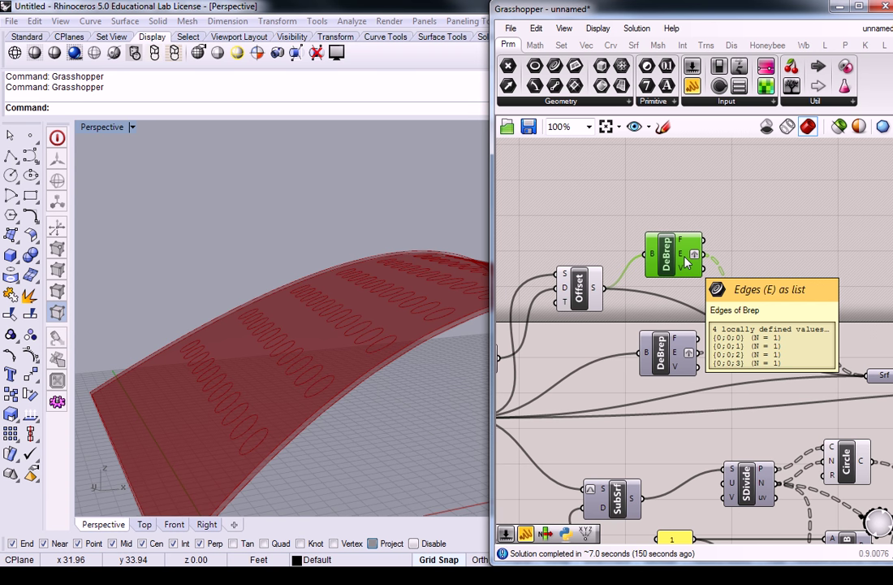
pyautogui.moveTo(764, 302); pyautogui.dragTo(748, 303, button='right')
# Step: Turn on the preview of the Loft component and view the lofted sides of the arch from below
pyautogui.click(746, 304)
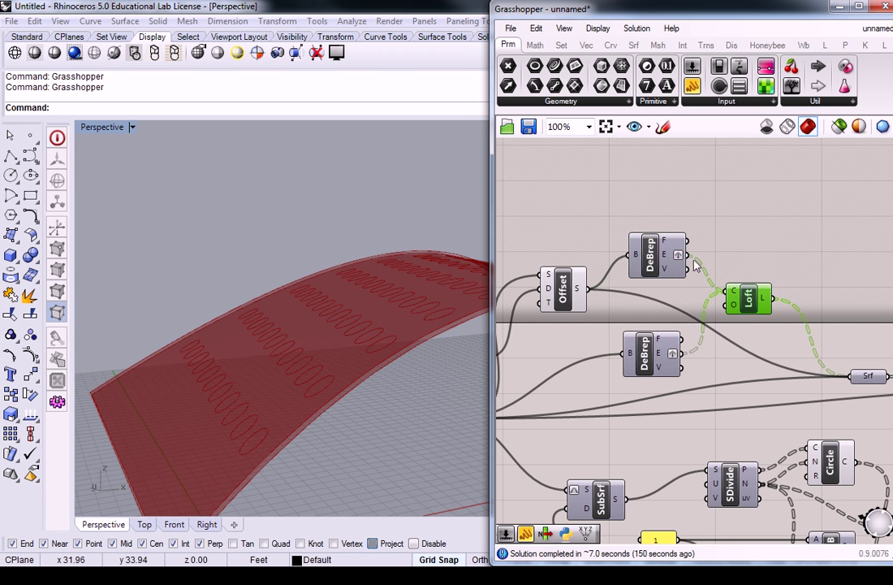
pyautogui.rightClick(731, 295)
pyautogui.click(786, 333)
pyautogui.moveTo(455, 343); pyautogui.dragTo(495, 276, button='right')
pyautogui.click(853, 260)
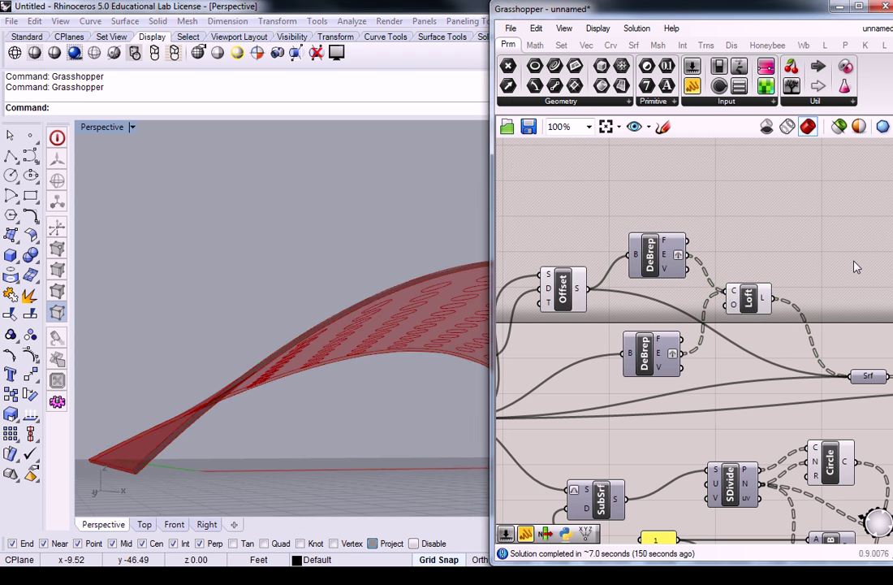
# Step: Highlight the Loft, Offset and source Surface in turn to compare the pieces of the thickened arch
pyautogui.moveTo(829, 272); pyautogui.dragTo(788, 275, button='right')
pyautogui.scroll(-2, 780, 276)
pyautogui.click(747, 282)
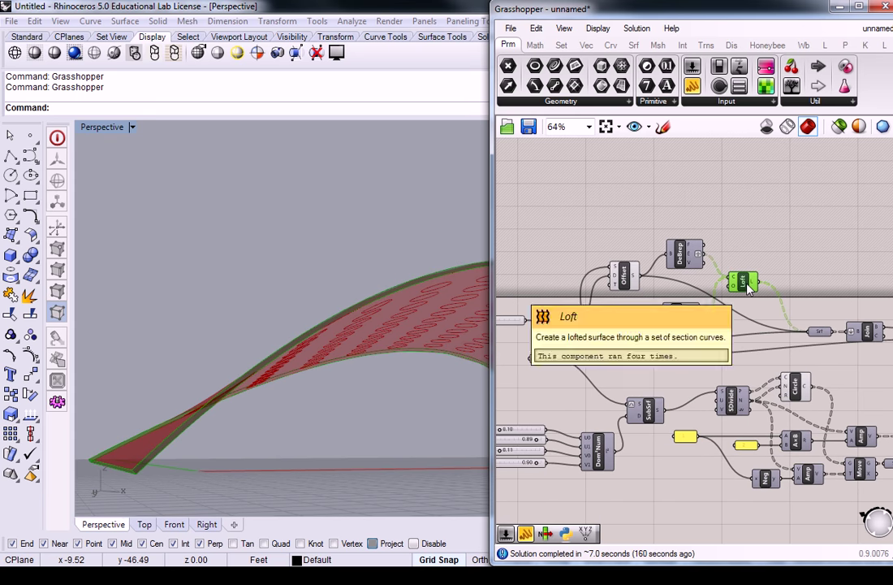
pyautogui.click(625, 281)
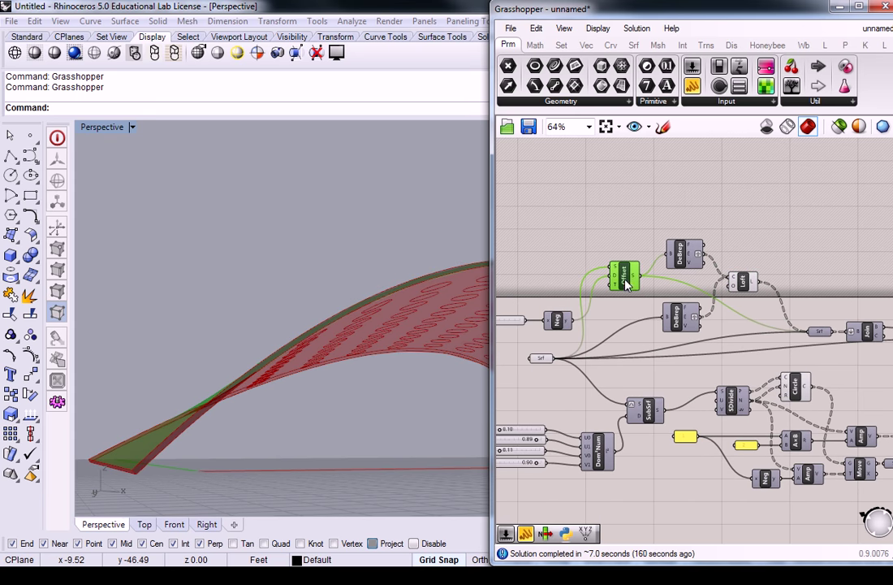
pyautogui.click(541, 358)
# Step: Turn on the preview of the Surface parameter that feeds the Join component
pyautogui.moveTo(813, 336); pyautogui.dragTo(652, 342, button='right')
pyautogui.scroll(3, 690, 338)
pyautogui.click(689, 338)
pyautogui.rightClick(639, 345)
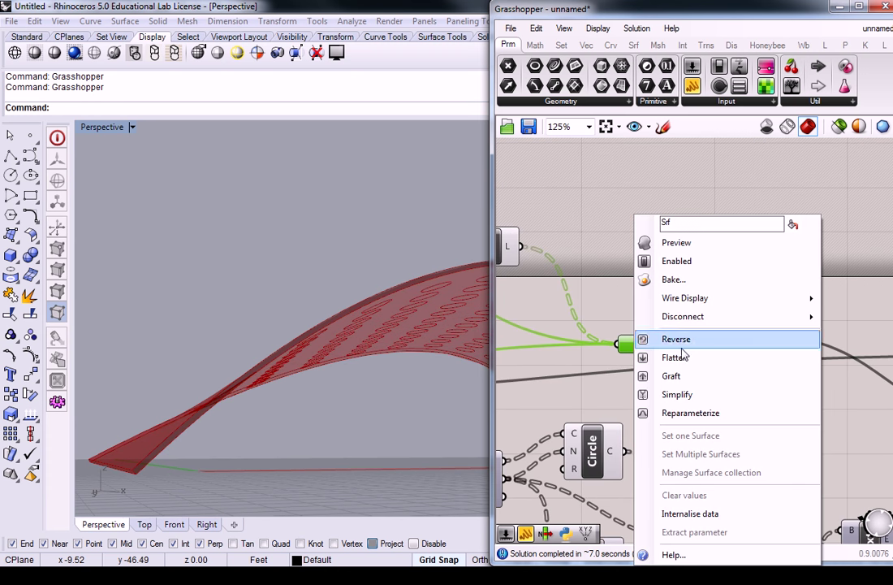
pyautogui.click(696, 247)
# Step: Turn off the previews of the source Surface, Negative, Offset, both Deconstruct Breps and Loft together
pyautogui.scroll(-3, 695, 245)
pyautogui.moveTo(572, 221); pyautogui.dragTo(762, 251, button='right')
pyautogui.moveTo(498, 188); pyautogui.dragTo(807, 378)
pyautogui.middleClick(780, 277)
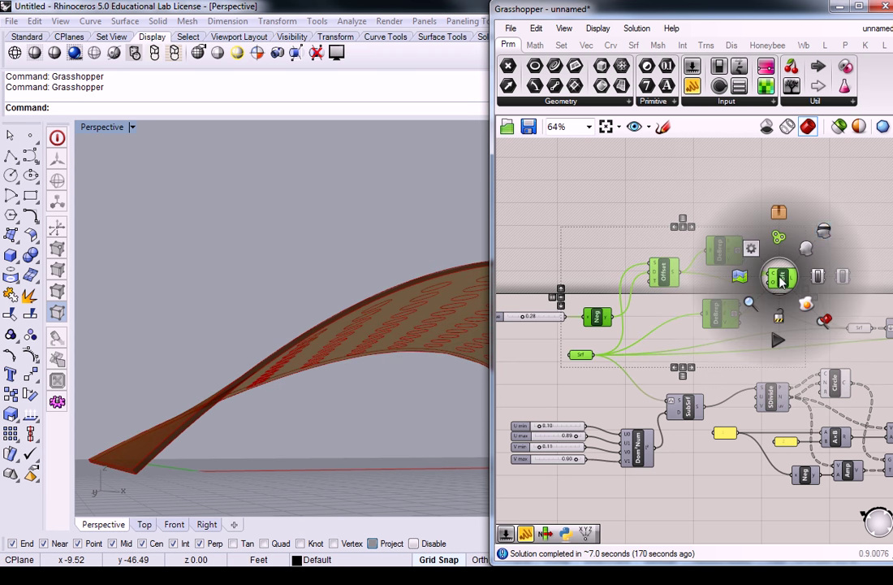
pyautogui.click(830, 230)
pyautogui.rightClick(784, 277)
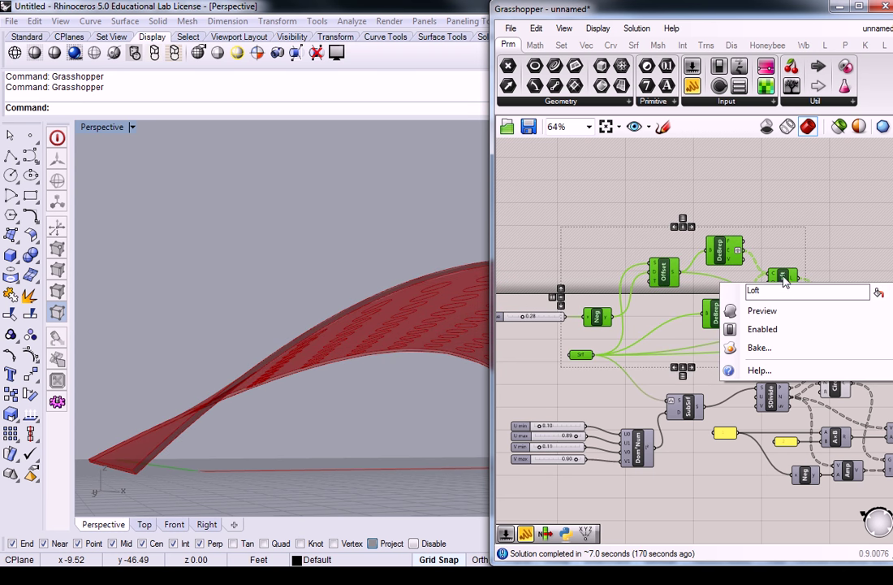
pyautogui.click(822, 227)
# Step: Turn on the preview of the Join component
pyautogui.moveTo(822, 227); pyautogui.dragTo(608, 229, button='right')
pyautogui.scroll(3, 706, 304)
pyautogui.click(678, 365)
pyautogui.rightClick(673, 359)
pyautogui.click(703, 386)
# Step: Turn off the preview of the Surface parameter that feeds the Join component
pyautogui.click(588, 359)
pyautogui.rightClick(586, 357)
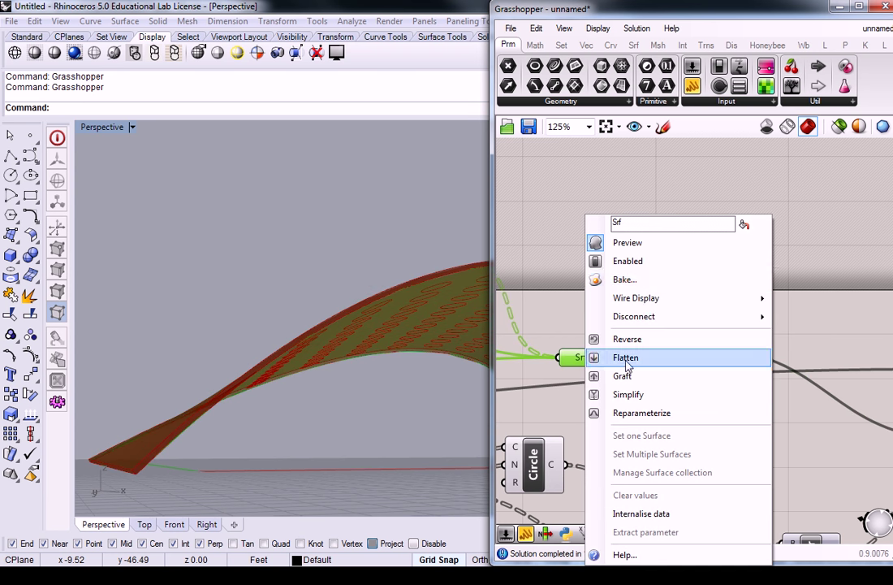
pyautogui.click(640, 243)
pyautogui.click(733, 276)
# Step: Follow the joined arch into Solid Difference and inspect that component's two inputs
pyautogui.moveTo(734, 277); pyautogui.dragTo(684, 299, button='right')
pyautogui.click(614, 385)
pyautogui.scroll(-4, 615, 384)
pyautogui.scroll(5, 658, 425)
pyautogui.click(776, 331)
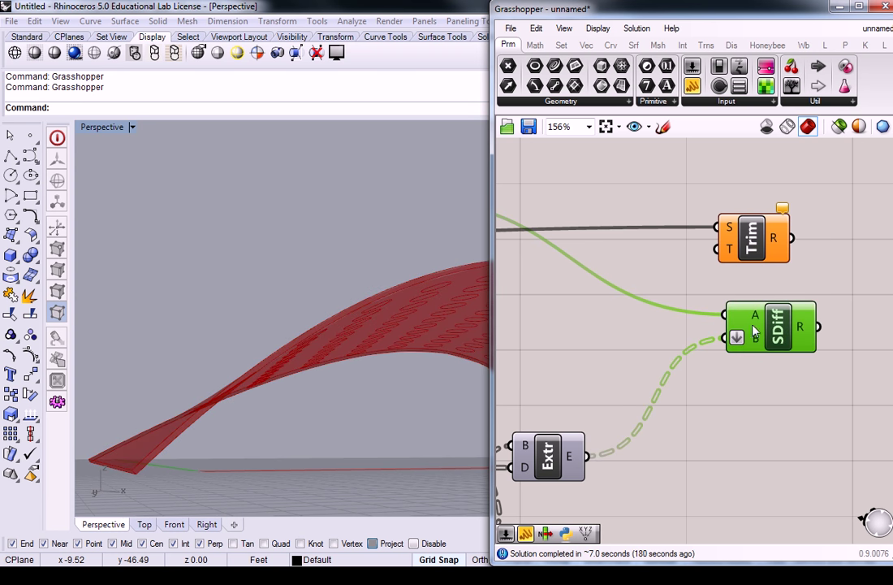
# Step: Turn off the preview of the Join component after viewing the joined arch from above
pyautogui.moveTo(586, 215); pyautogui.dragTo(728, 282, button='right')
pyautogui.click(523, 281)
pyautogui.moveTo(338, 281); pyautogui.dragTo(454, 317, button='right')
pyautogui.rightClick(519, 280)
pyautogui.click(552, 311)
pyautogui.click(580, 259)
pyautogui.scroll(-2, 585, 244)
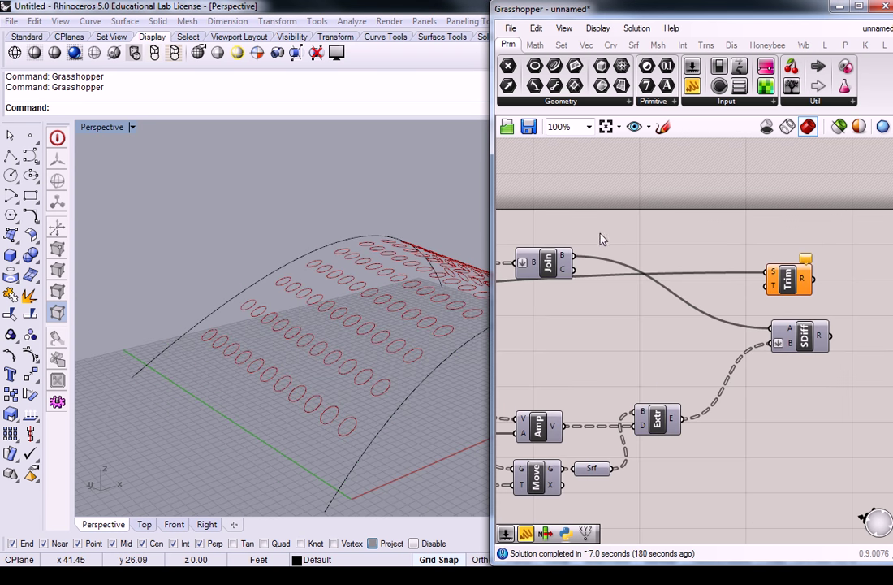
# Step: Turn on the preview of the Solid Difference component
pyautogui.click(781, 335)
pyautogui.rightClick(781, 337)
pyautogui.click(749, 369)
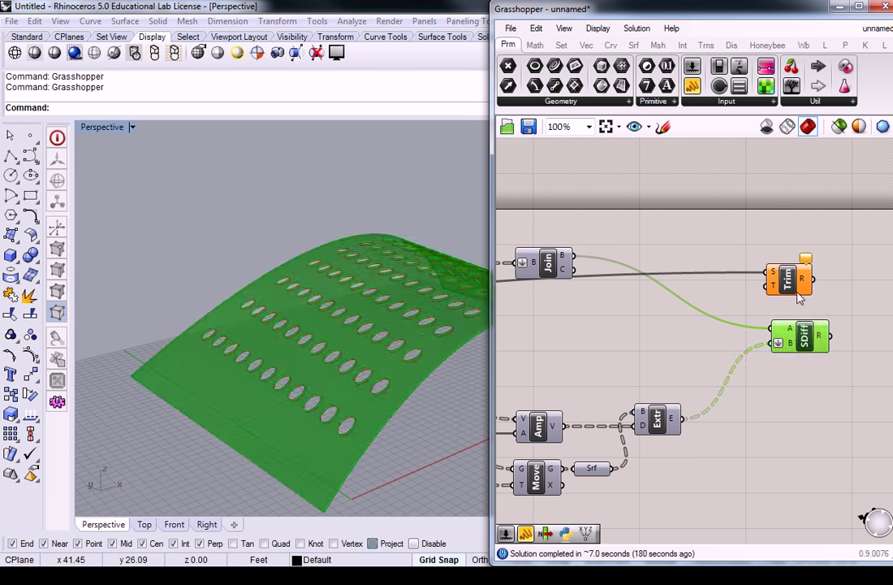
# Step: Delete the unused Trim component above Solid Difference
pyautogui.click(792, 285)
pyautogui.press('Delete')
pyautogui.scroll(-4, 749, 257)
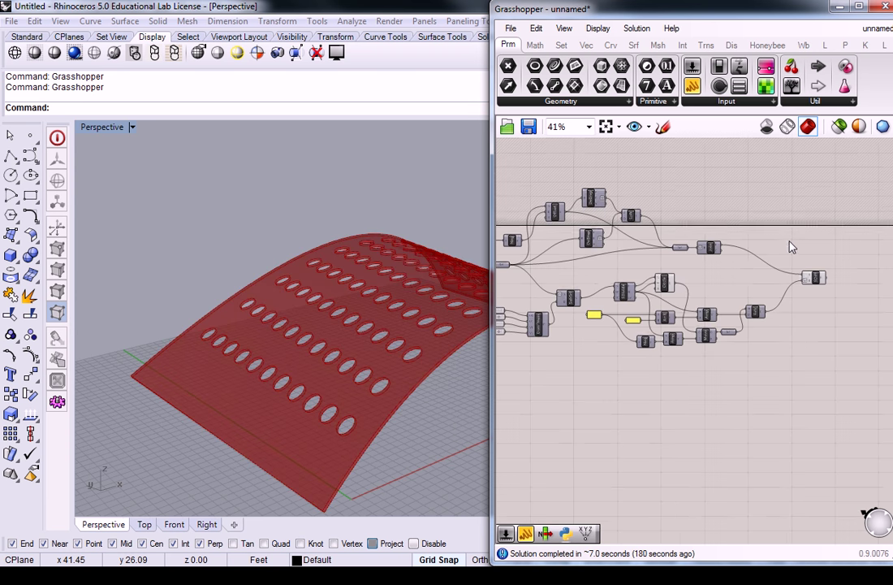
# Step: Widen the Grasshopper window over the Rhino viewport to give the full definition more room
pyautogui.moveTo(792, 247); pyautogui.dragTo(828, 259, button='right')
pyautogui.moveTo(415, 240); pyautogui.dragTo(488, 307, button='right')
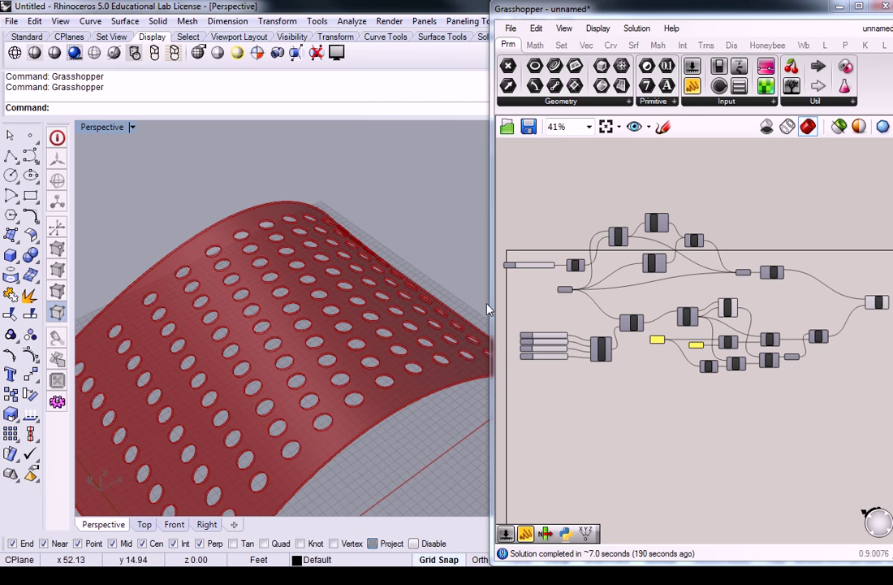
pyautogui.moveTo(492, 306); pyautogui.dragTo(320, 300)
pyautogui.moveTo(496, 306); pyautogui.dragTo(577, 317, button='right')
pyautogui.scroll(3, 528, 292)
pyautogui.scroll(-2, 580, 323)
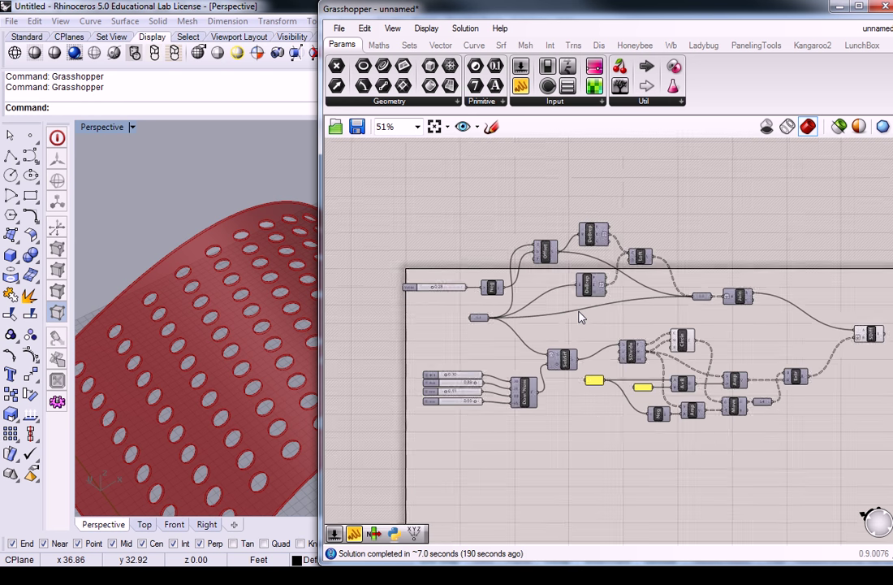
pyautogui.scroll(2, 573, 344)
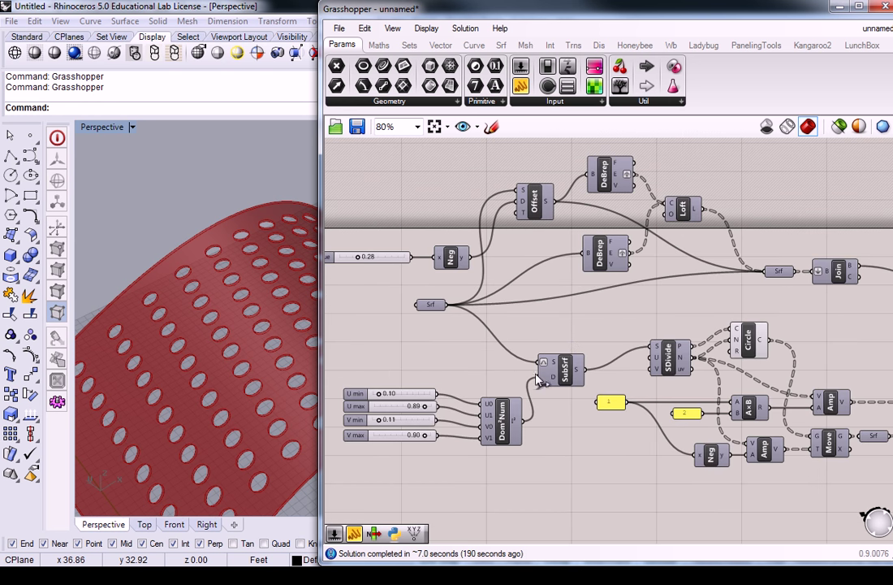
# Step: Review the flow from the domain and sub-surface components, source surface and Join through to the Circle component
pyautogui.click(498, 413)
pyautogui.click(571, 369)
pyautogui.click(456, 304)
pyautogui.click(837, 272)
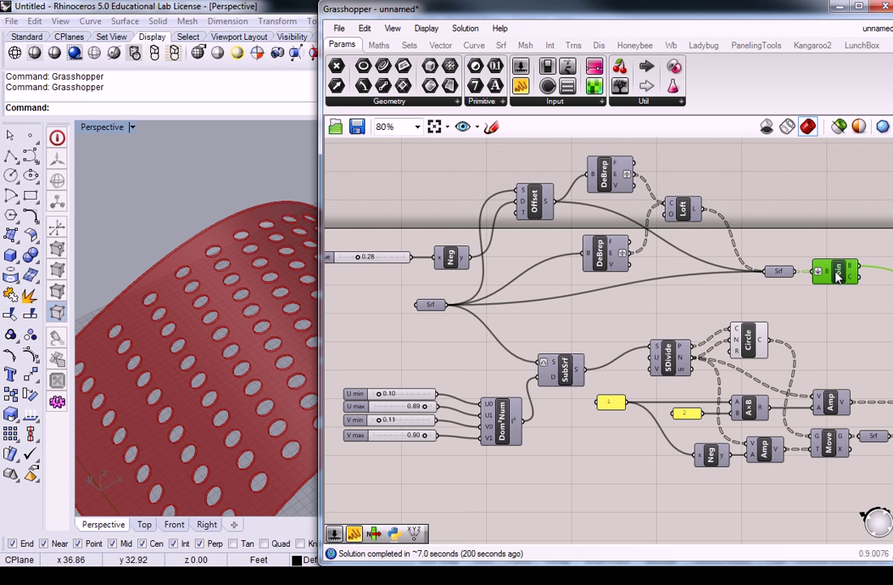
pyautogui.moveTo(818, 295); pyautogui.dragTo(627, 309, button='right')
pyautogui.moveTo(560, 366); pyautogui.dragTo(588, 378)
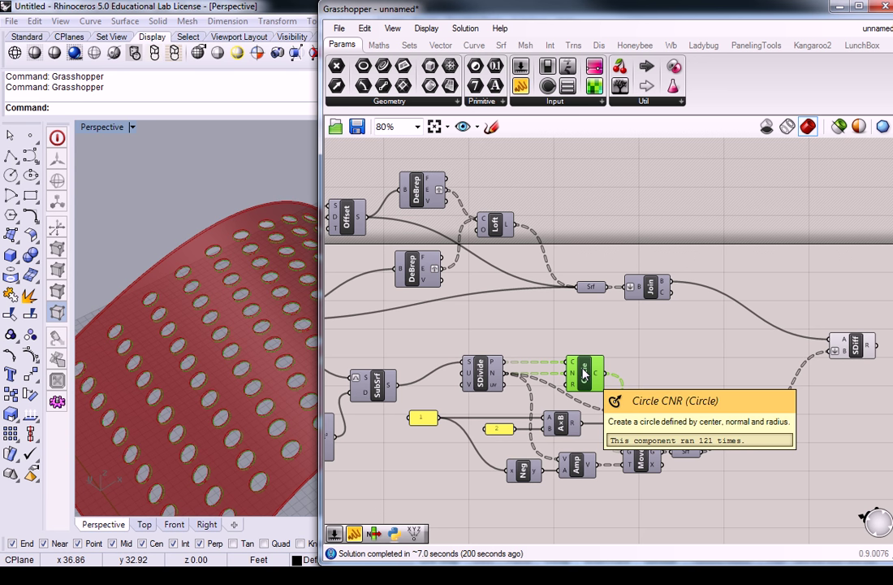
# Step: Review the arch-thickening part of the definition by selecting the Negative, Offset, both Deconstruct Brep and Loft components together
pyautogui.moveTo(634, 309); pyautogui.dragTo(682, 307, button='right')
pyautogui.moveTo(519, 202); pyautogui.dragTo(668, 238, button='right')
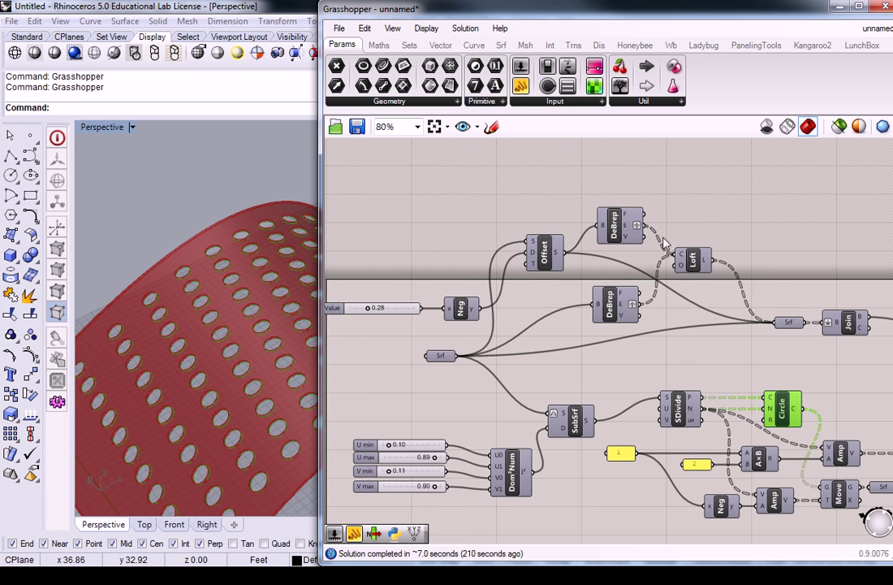
pyautogui.moveTo(716, 173)
pyautogui.mouseDown()
pyautogui.moveTo(597, 259)
pyautogui.moveTo(467, 318)
pyautogui.mouseUp()
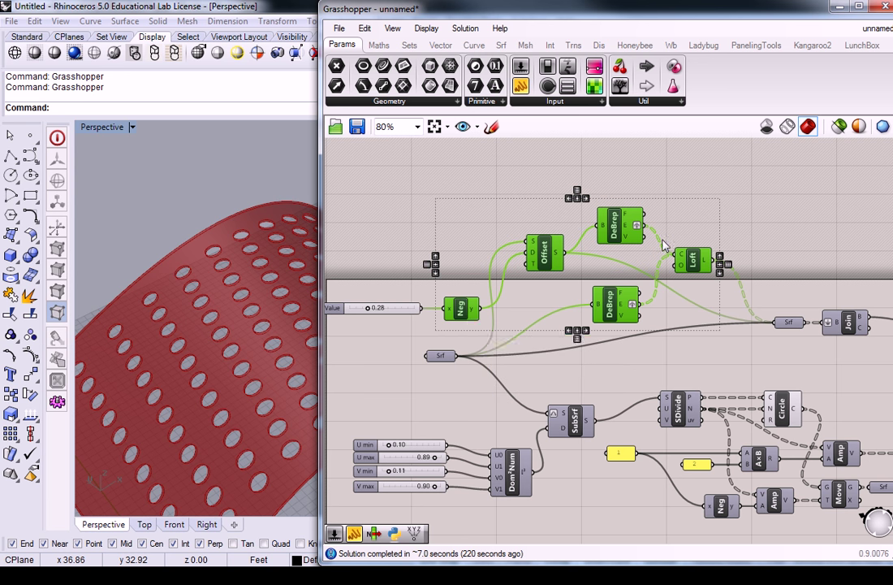
pyautogui.click(755, 227)
pyautogui.scroll(-2, 754, 230)
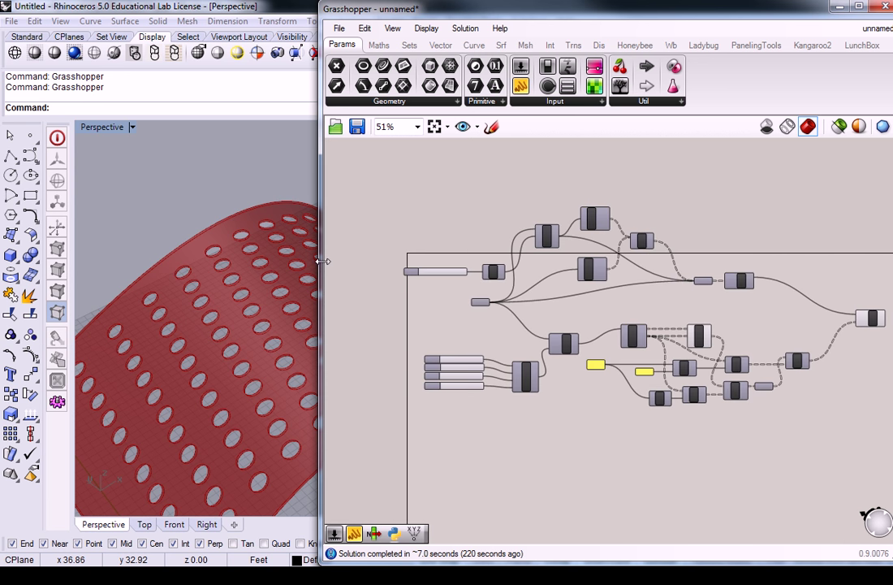